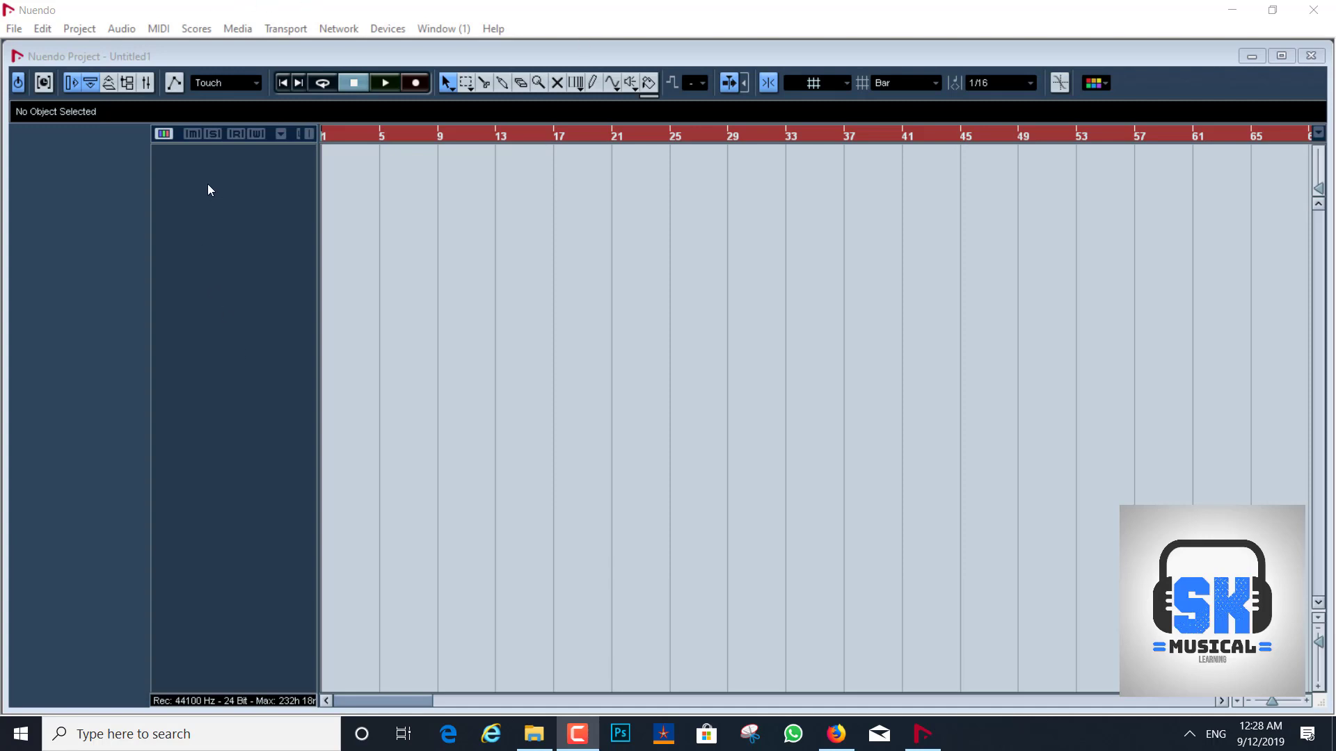
Show the Transport panel over the empty project.
key("F2")
right_click(229, 184)
left_click(240, 194)
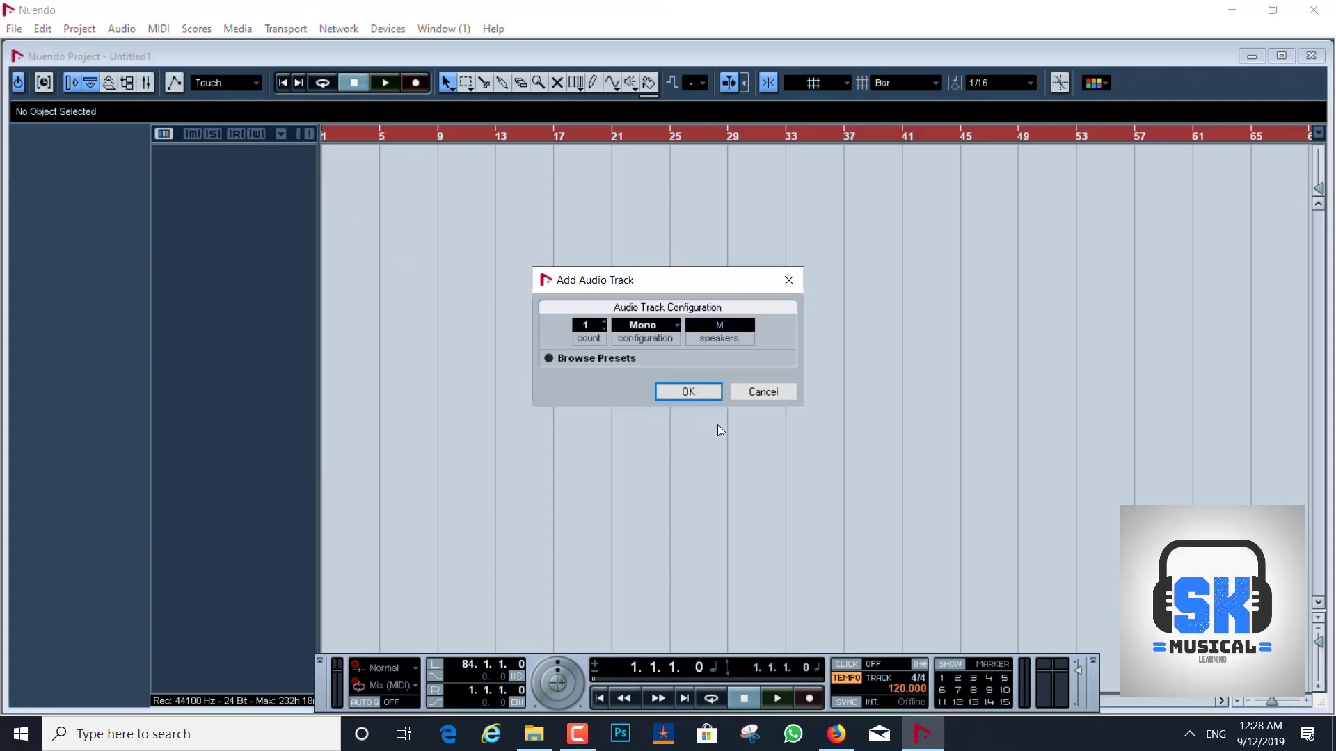
left_click(766, 396)
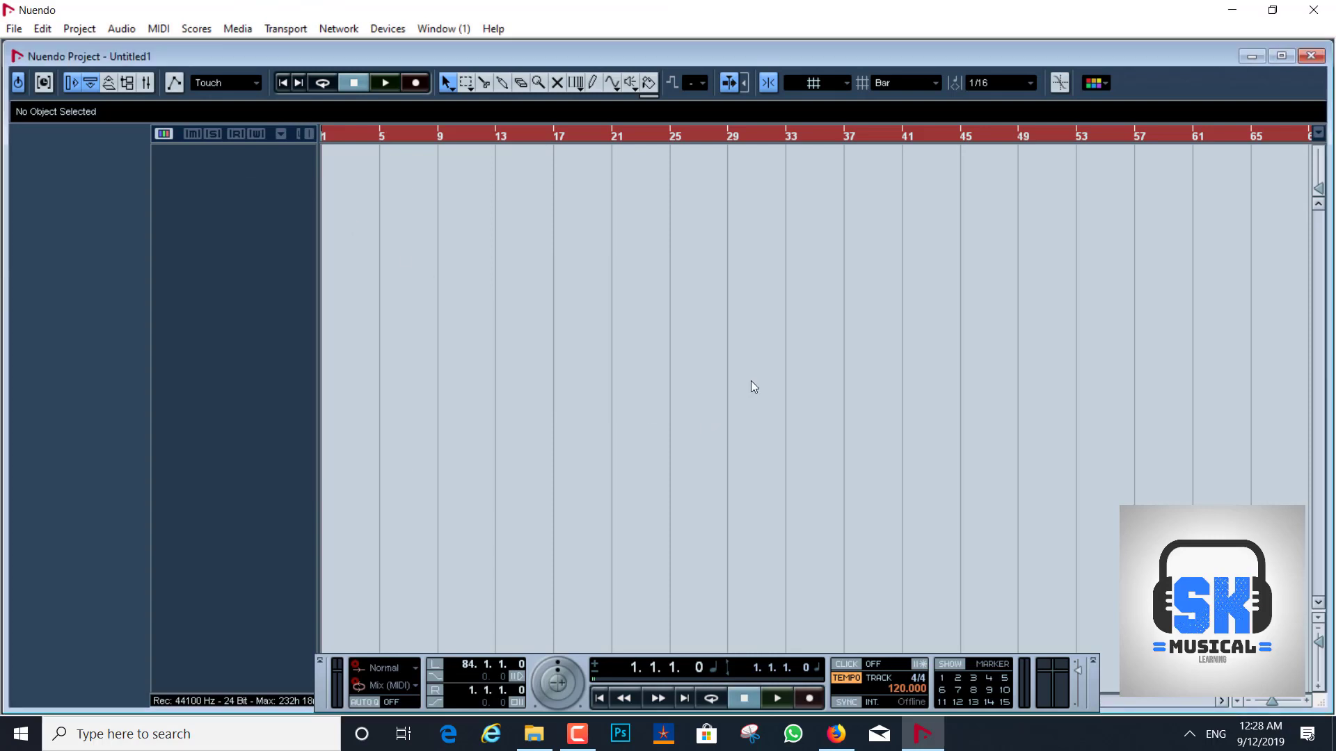
Try to bring DHOLAK-090-05.wav from the Samples folder in File Explorer into the empty project.
left_click(536, 736)
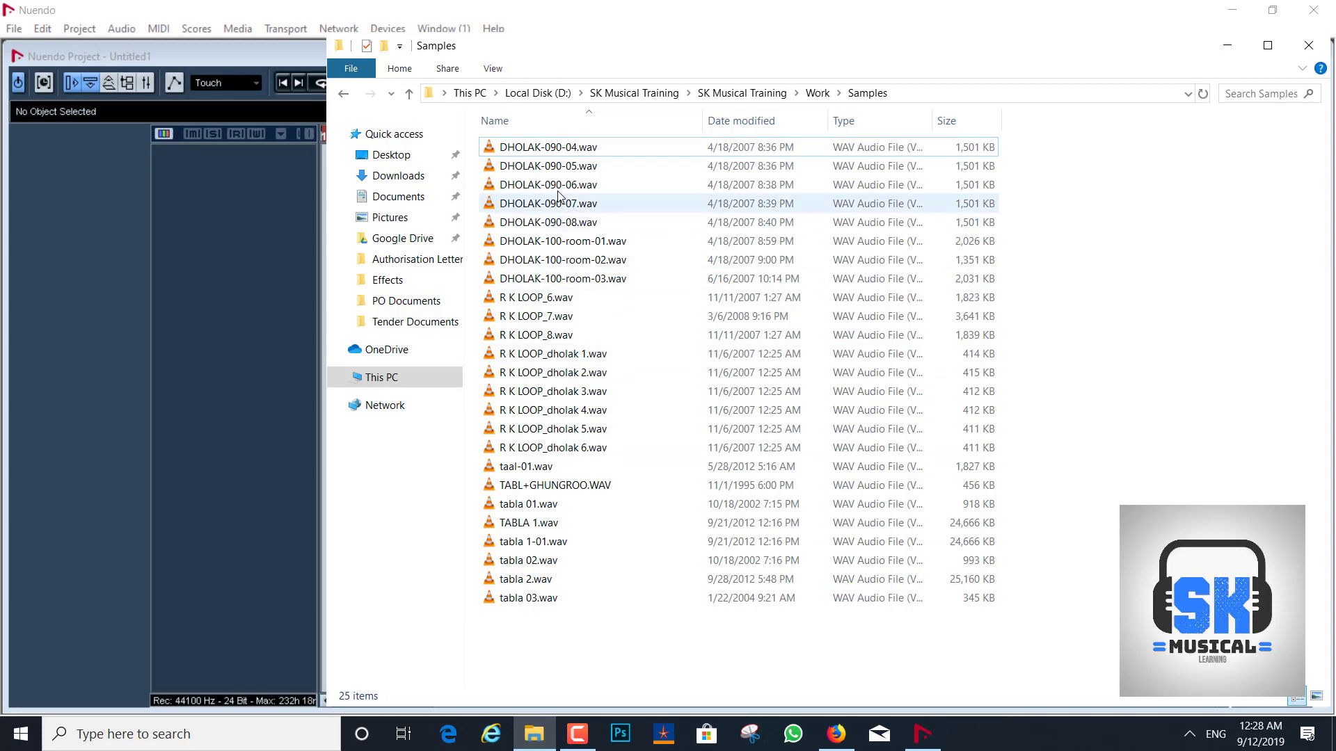
left_click_drag(587, 43, 967, 142)
left_click_drag(927, 270, 404, 195)
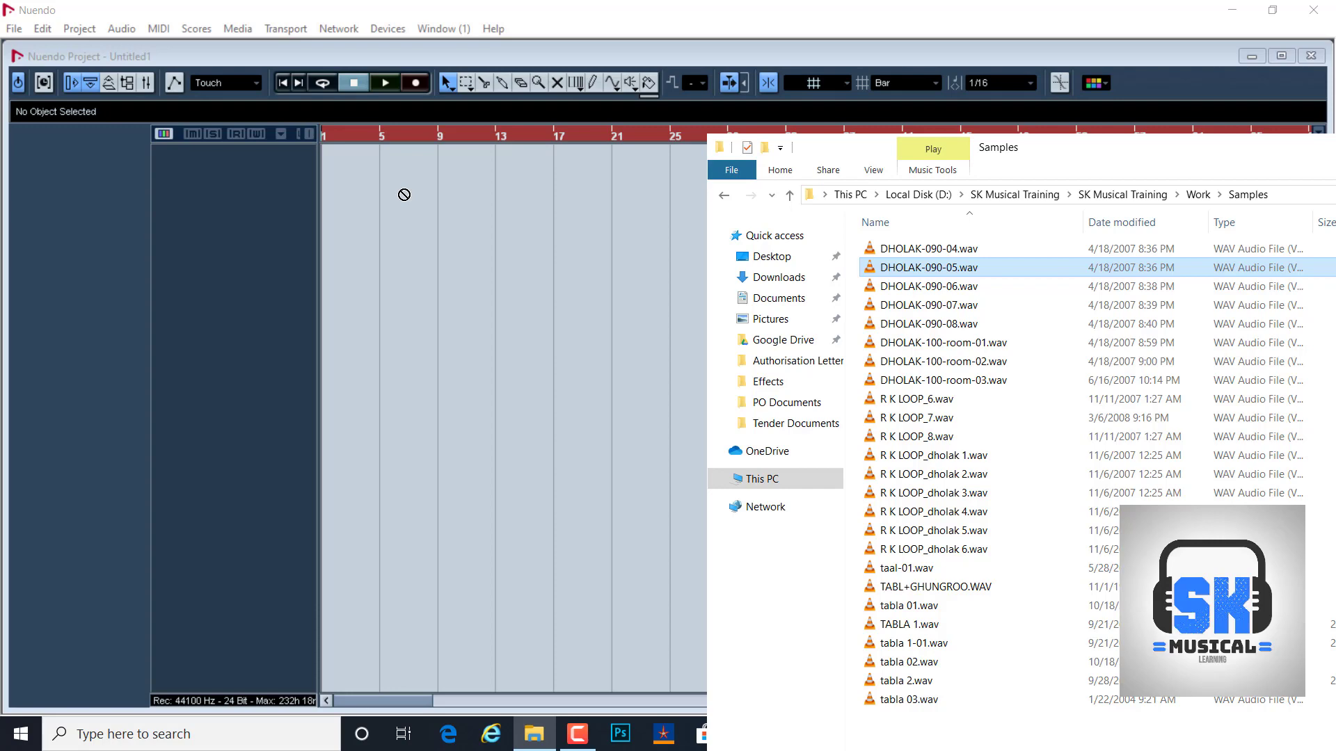
left_click_drag(405, 195, 398, 195)
Add one mono audio track to the project.
right_click(224, 186)
left_click(292, 197)
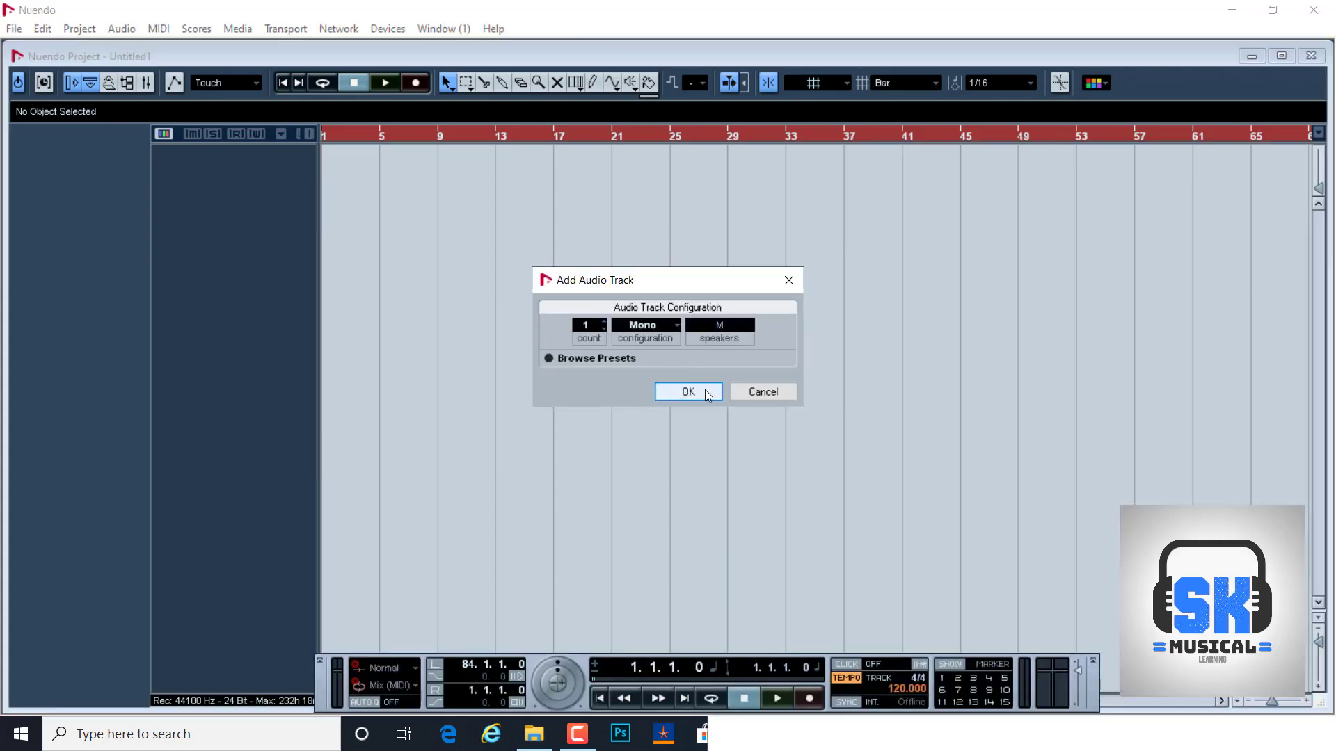
key("Return")
Import the audio file 1 Tumhara intejar_01.wav onto the Audio 01 track.
left_click(14, 28)
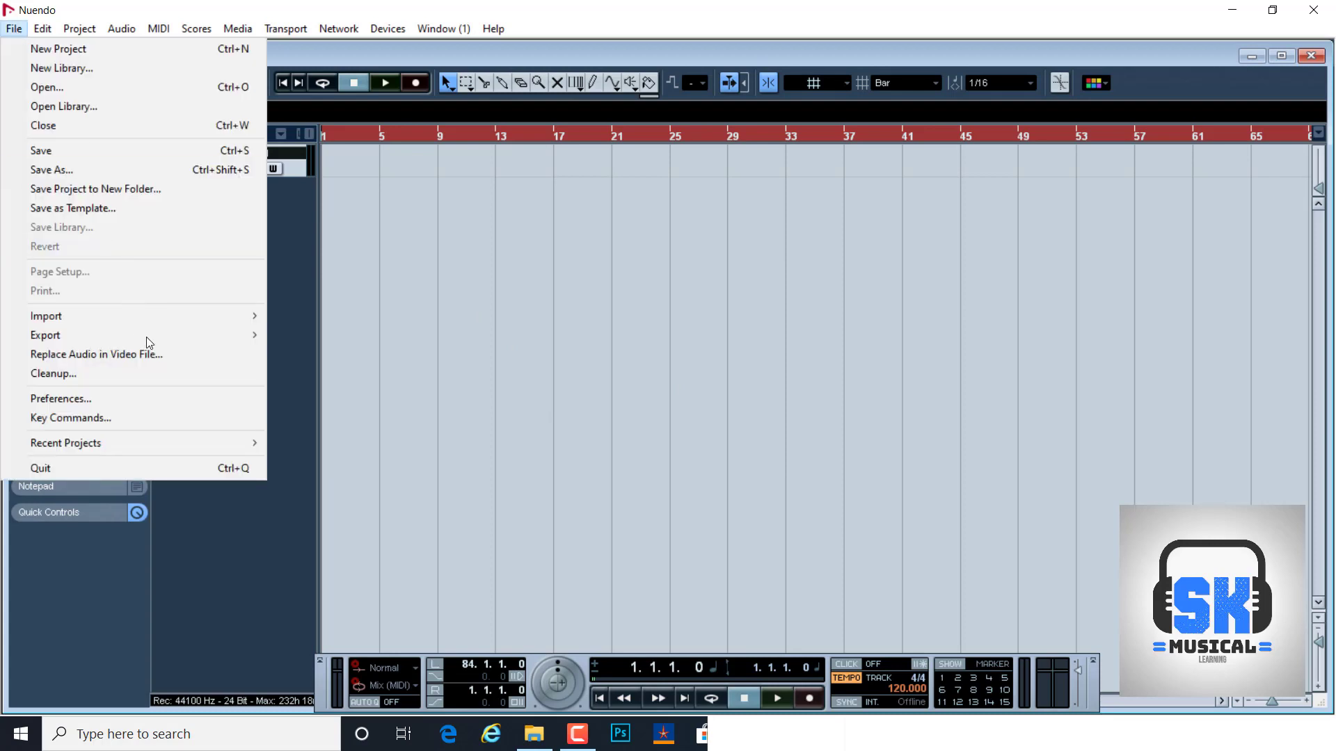
mouse_move(156, 322)
left_click(441, 319)
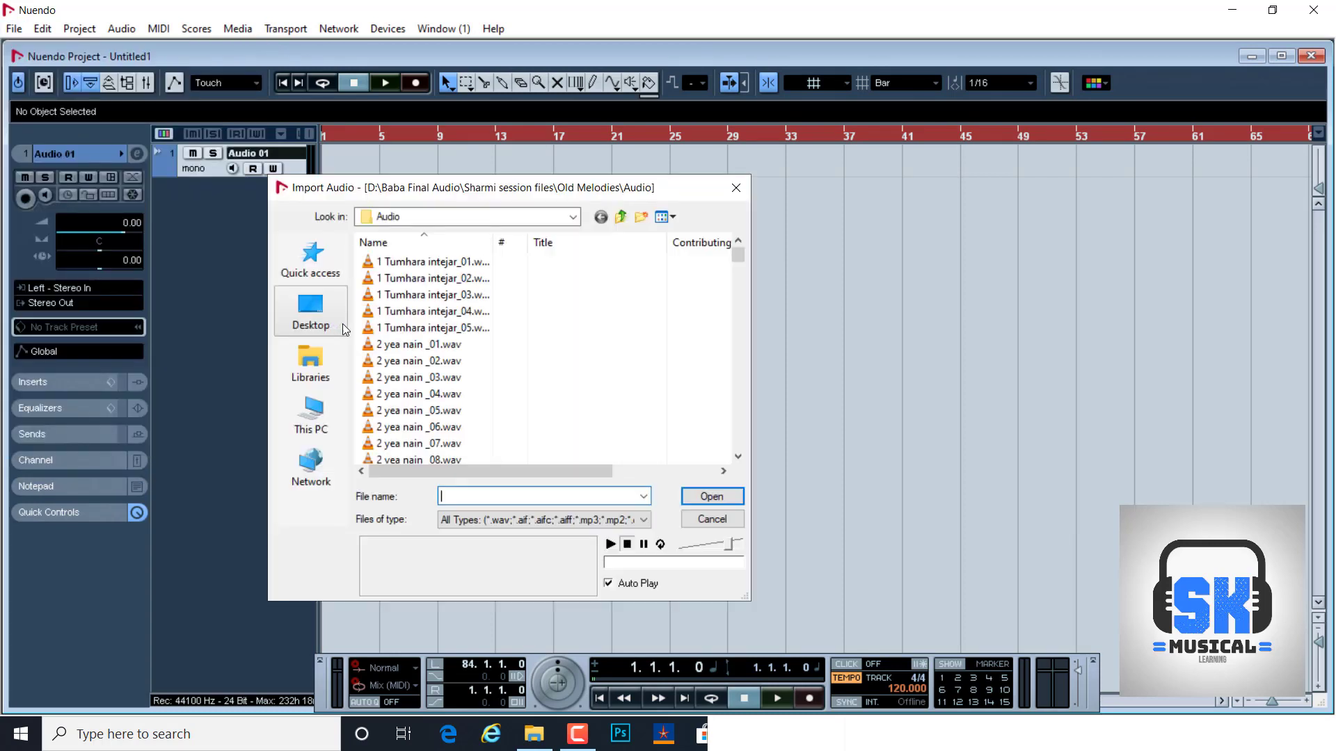
left_click(409, 268)
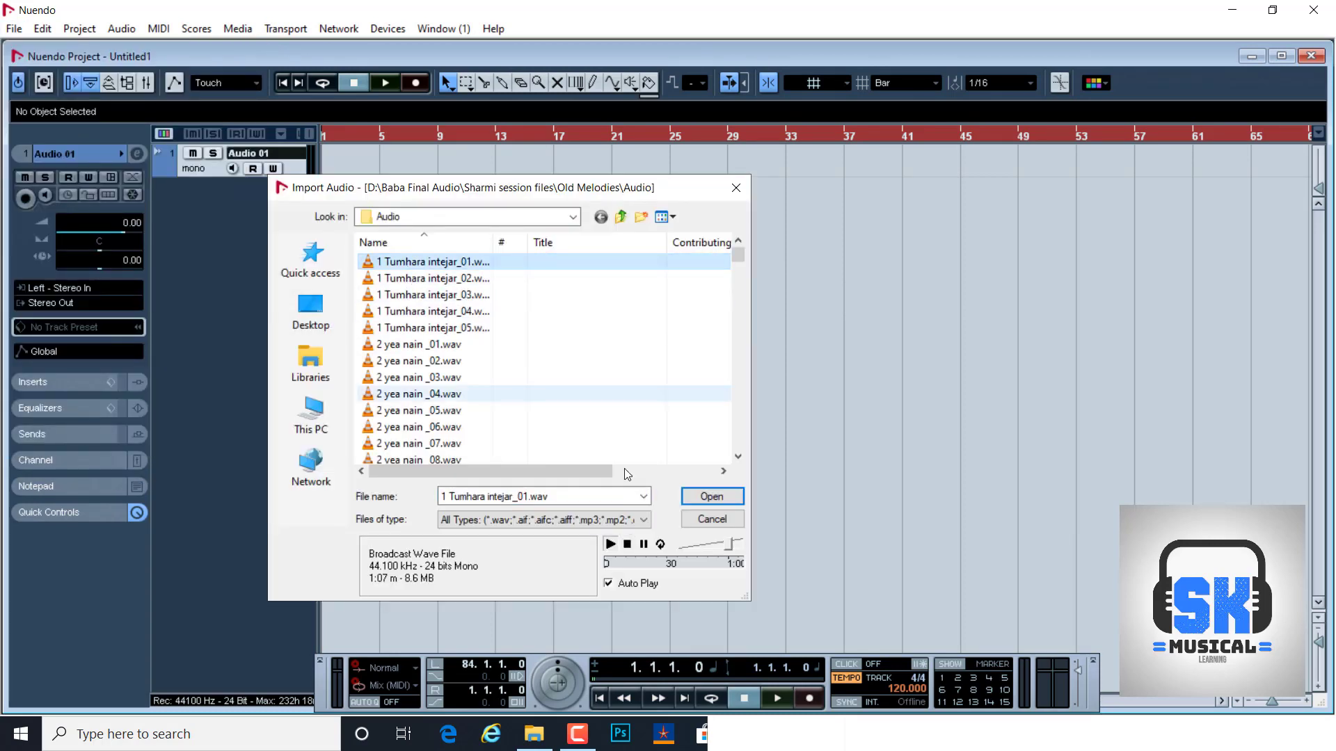
left_click(706, 497)
left_click(711, 455)
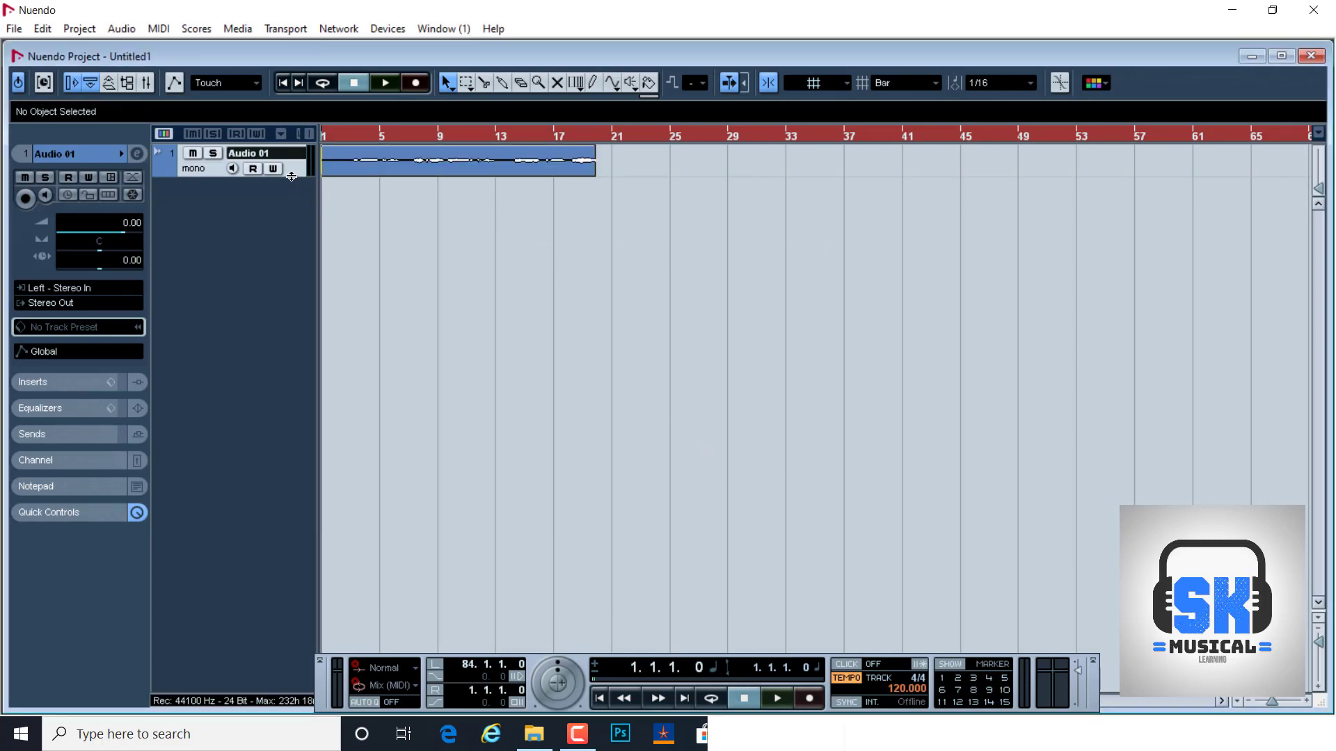
Enlarge the height of the Audio 01 track, play the imported clip and stop it around bar 10.
left_click_drag(290, 178, 290, 344)
left_click(476, 274)
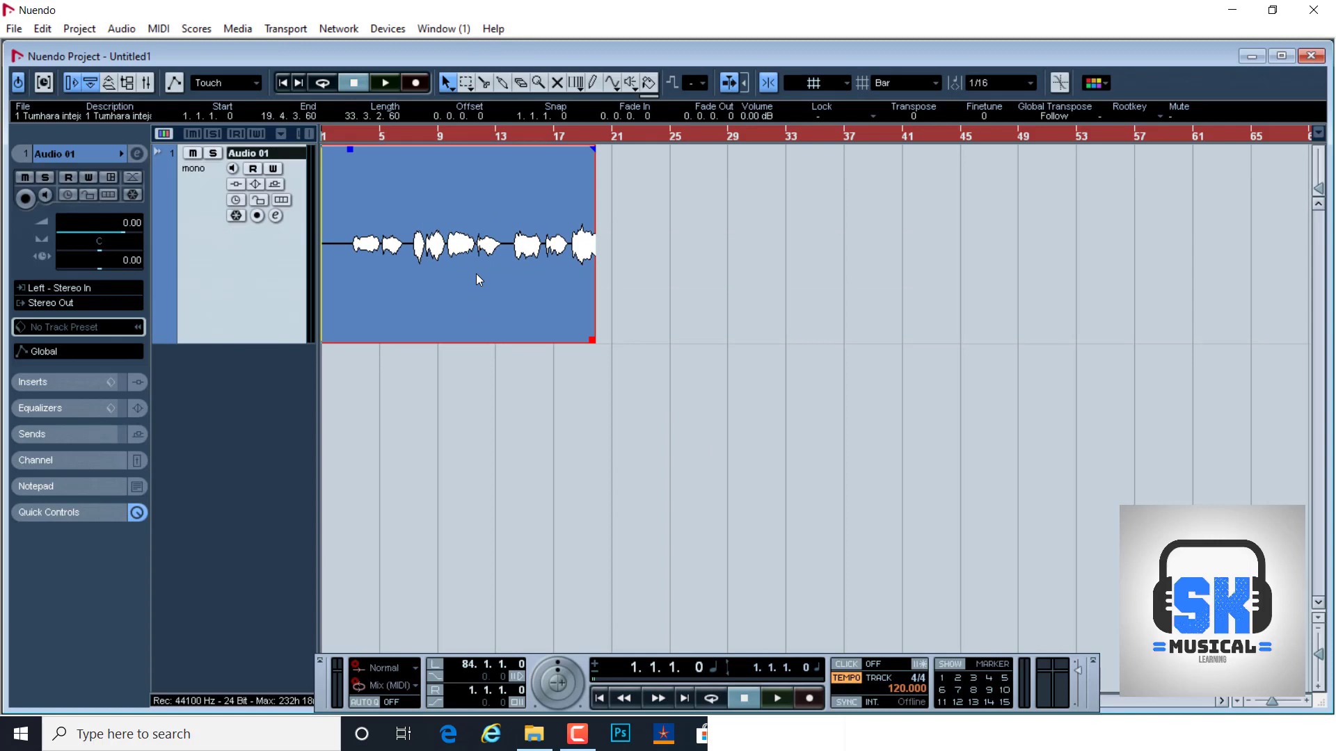
key("space")
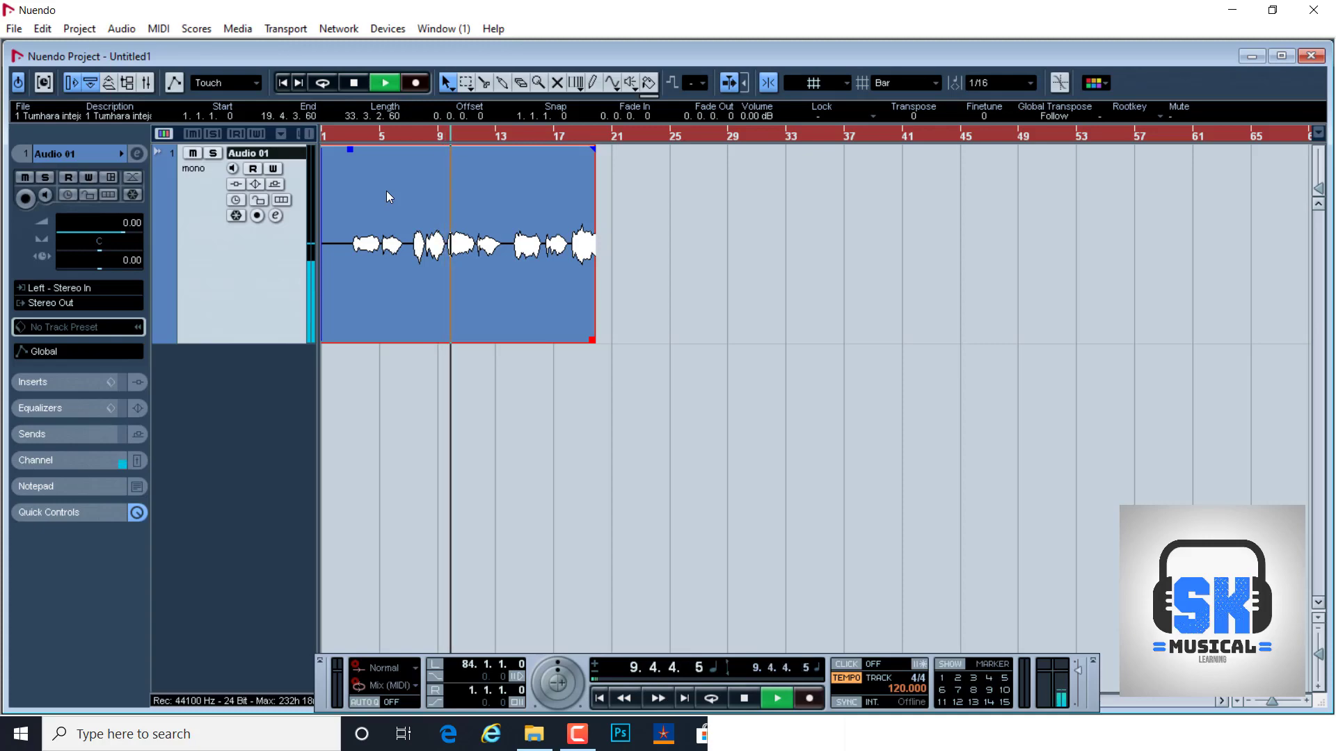
key("space")
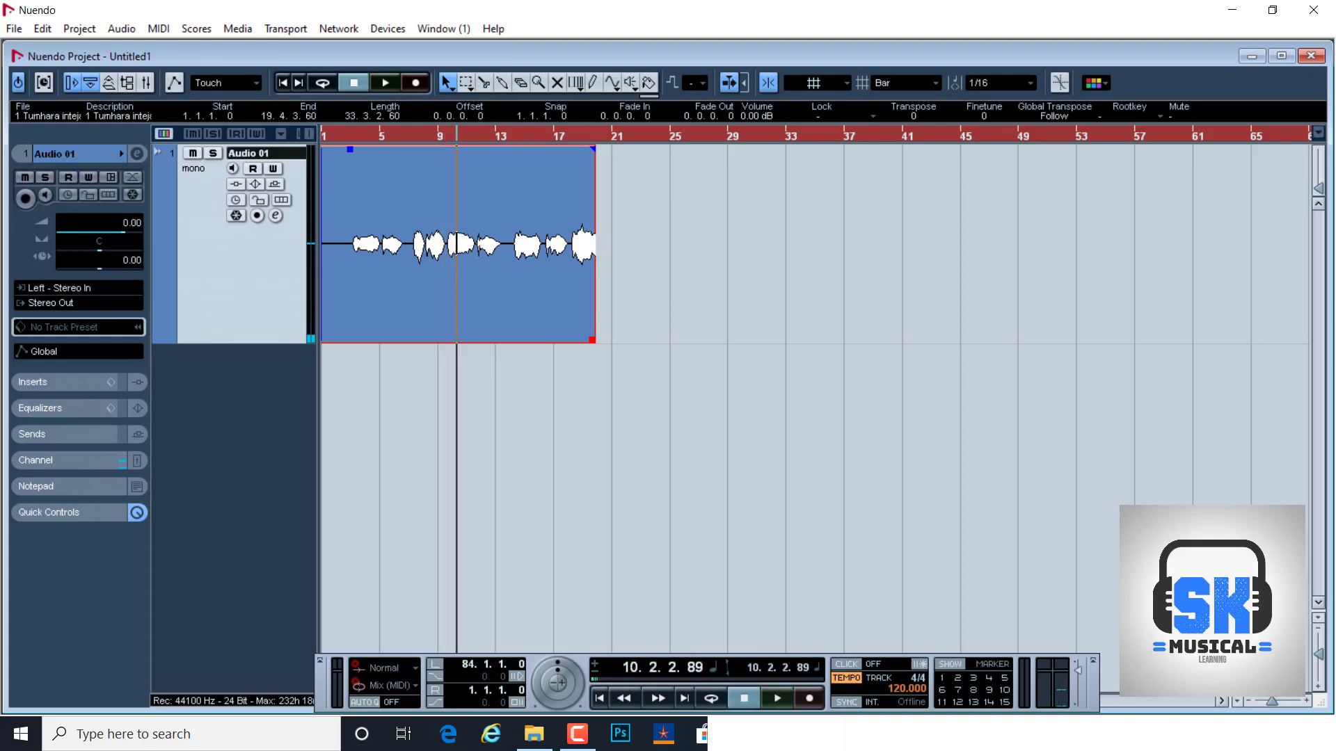
Try to bring DHOLAK-100-room-03.wav from the Samples folder in File Explorer into the area below Audio 01.
left_click(534, 734)
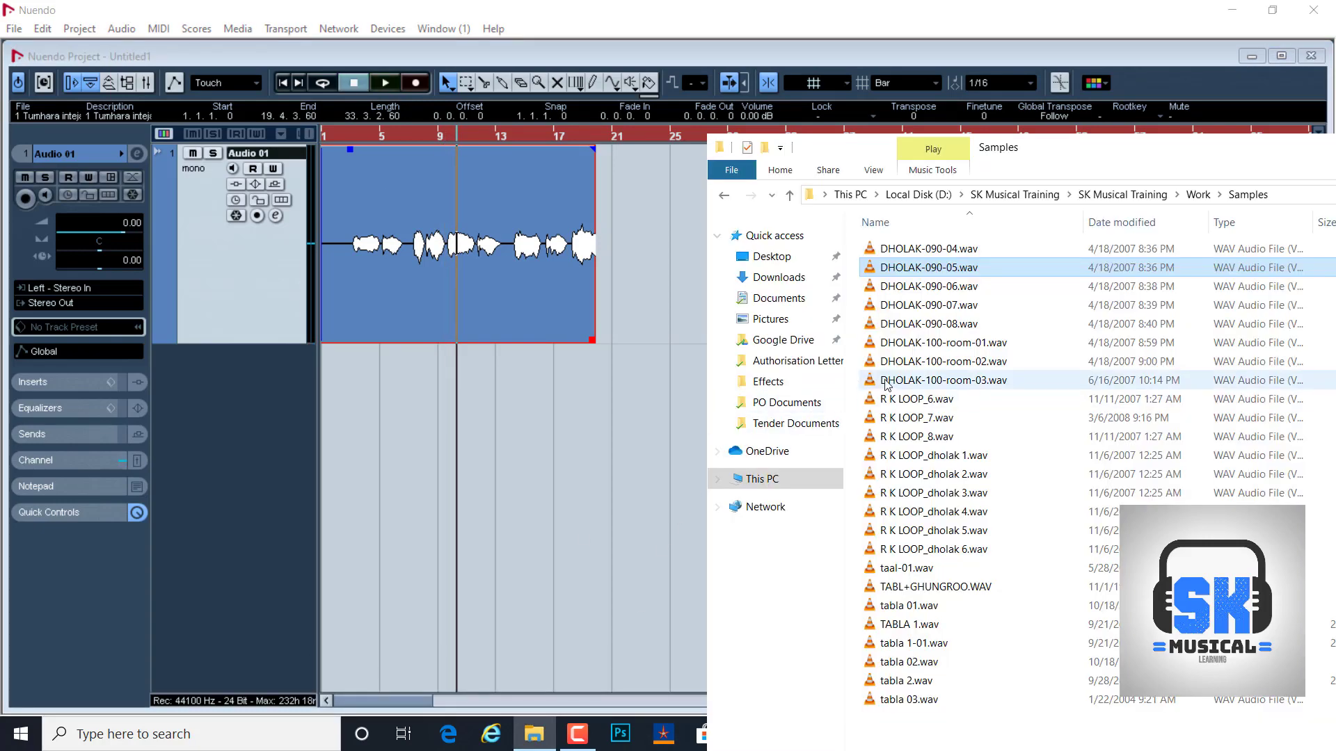
left_click_drag(889, 380, 411, 408)
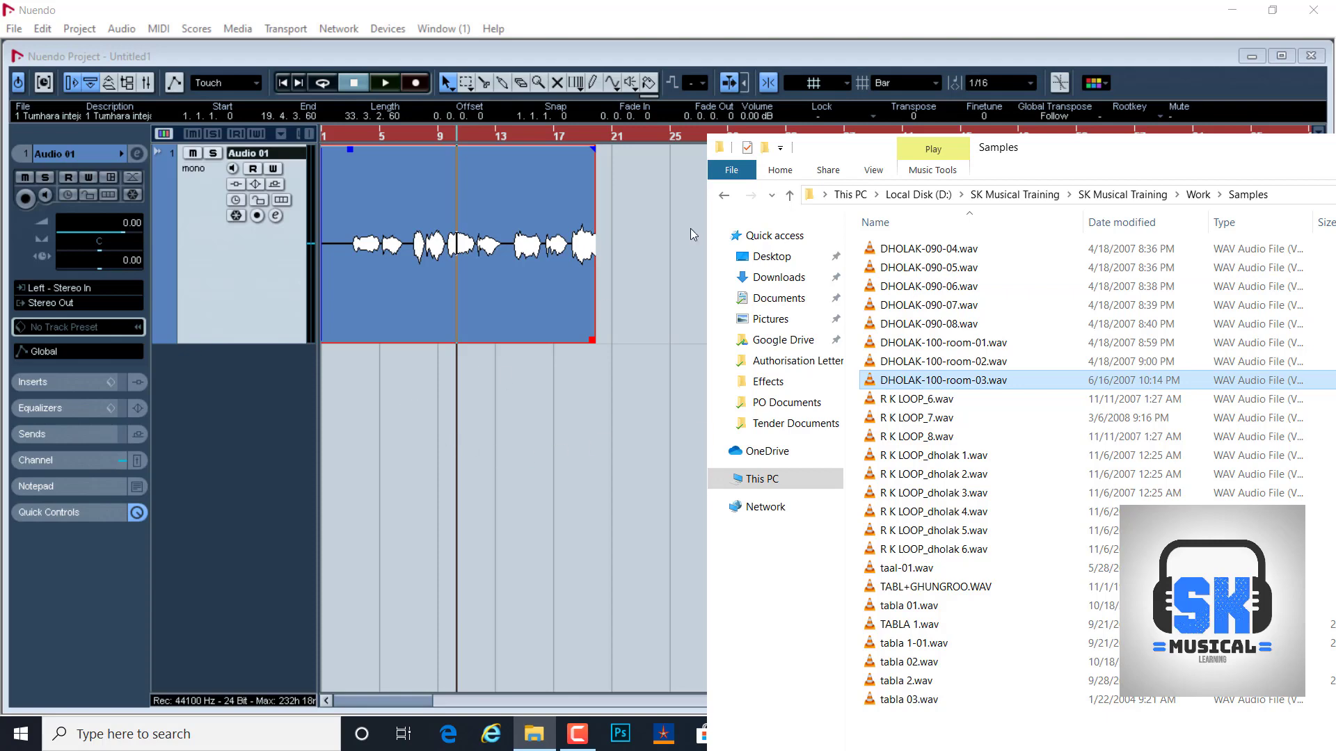
left_click_drag(1045, 148, 853, 161)
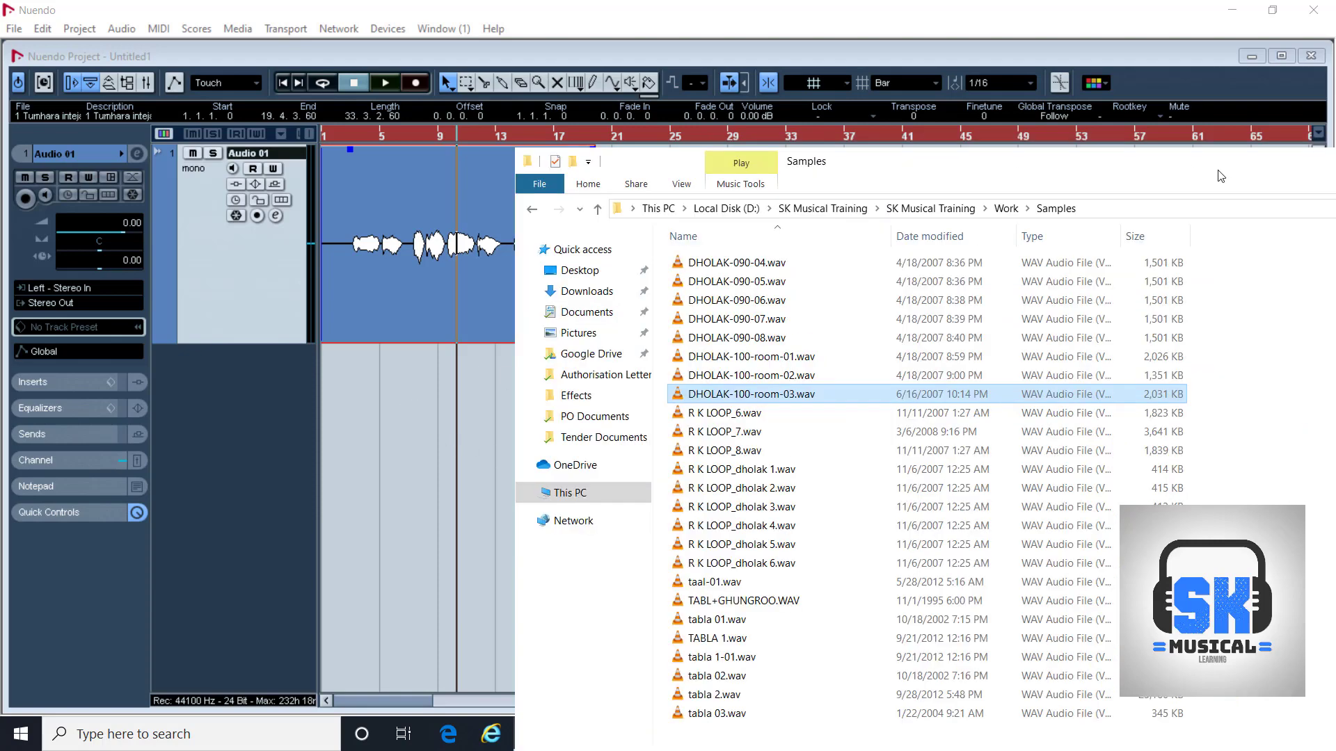
left_click(1163, 164)
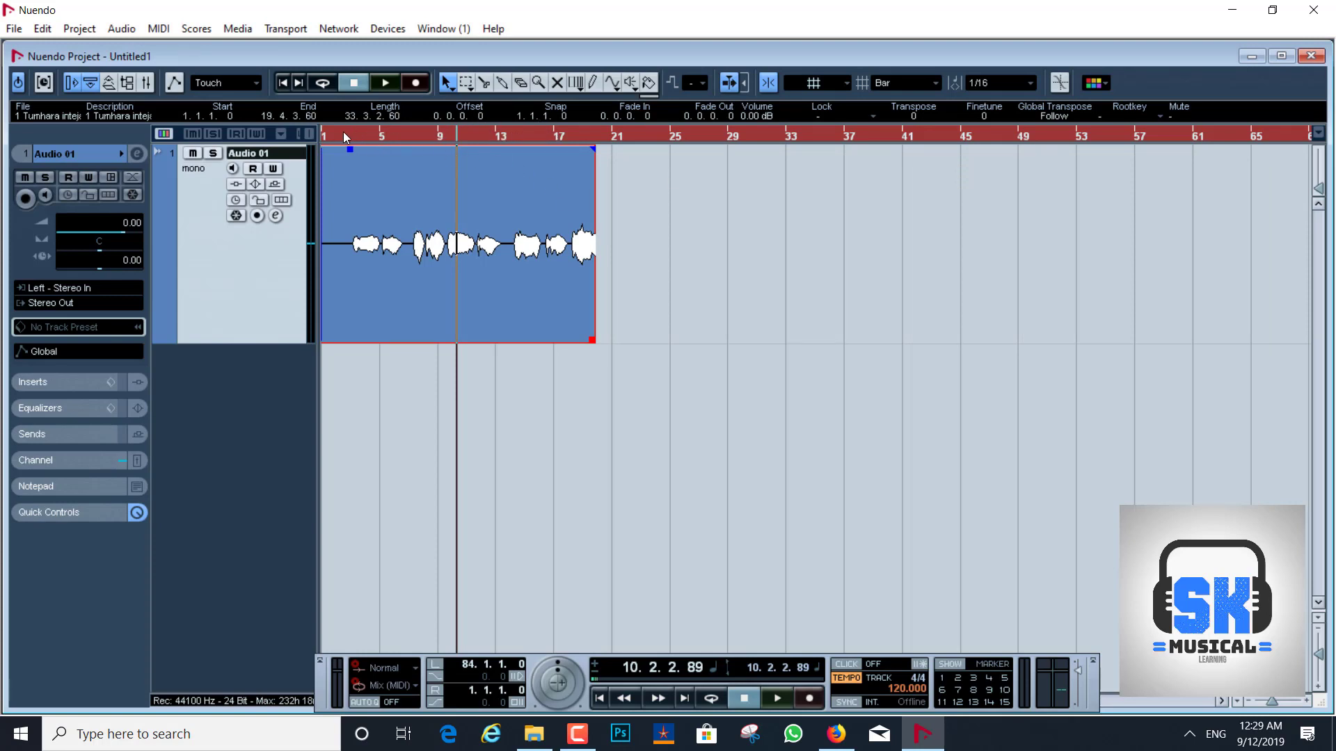
Set the locator range on the ruler to run from bar 9 to bar 10.
left_click_drag(330, 131, 278, 105)
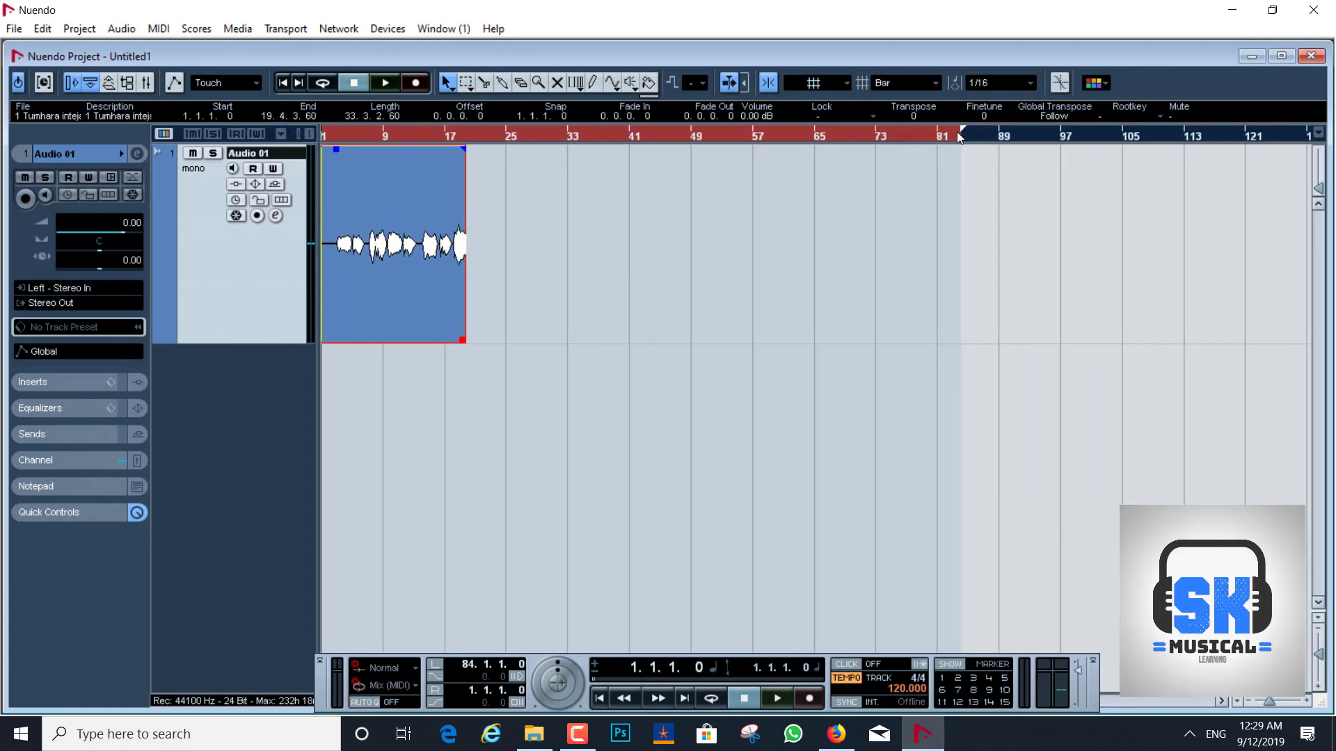
mouse_move(963, 132)
left_mouse_down()
mouse_move(445, 164)
mouse_move(355, 160)
mouse_move(336, 132)
left_mouse_up()
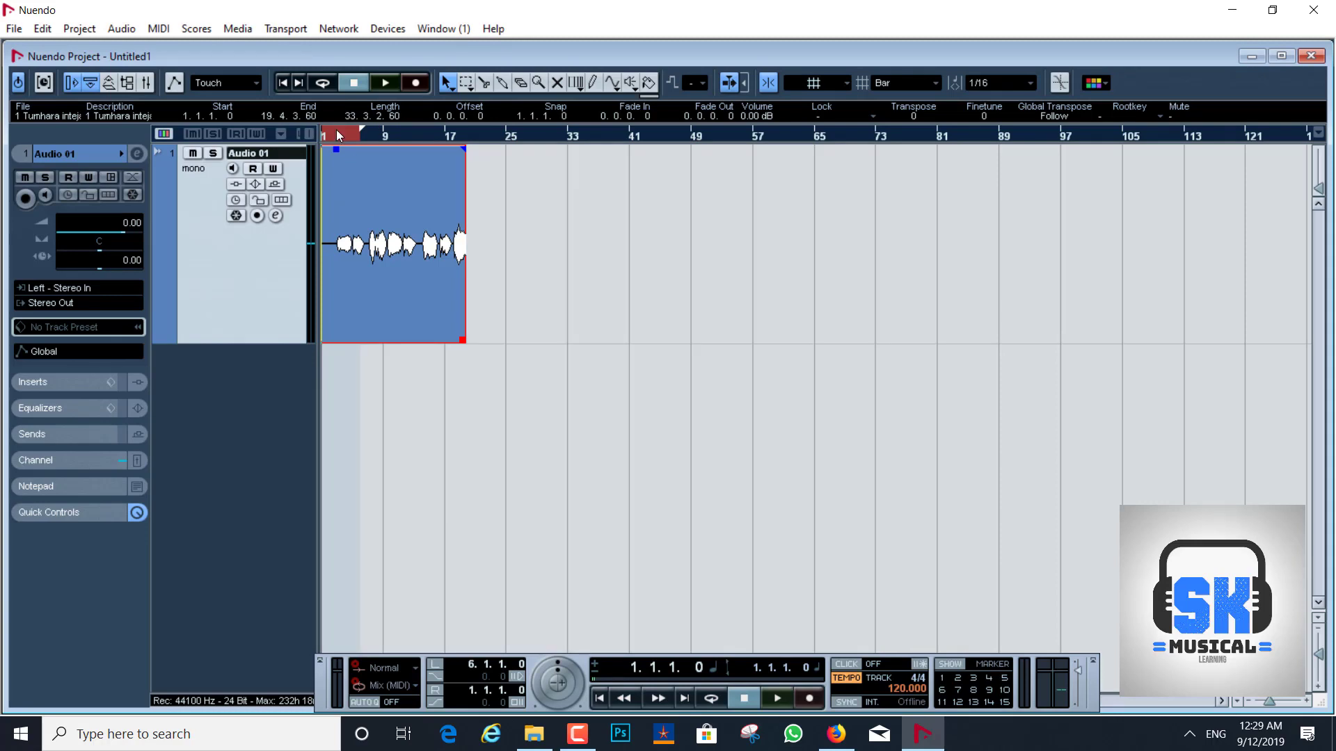
mouse_move(361, 129)
left_mouse_down()
mouse_move(271, 139)
mouse_move(416, 135)
mouse_move(365, 176)
mouse_move(367, 195)
mouse_move(595, 137)
left_mouse_up()
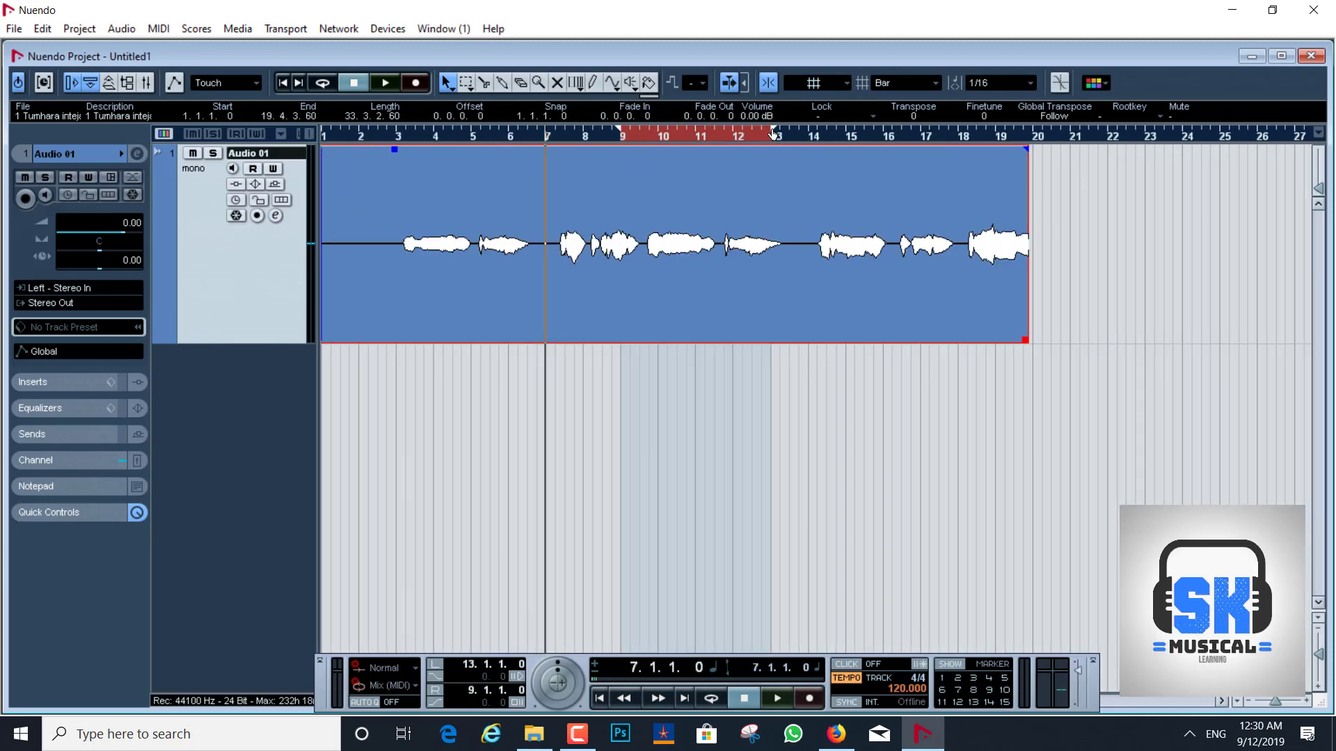
left_click_drag(774, 133, 659, 134)
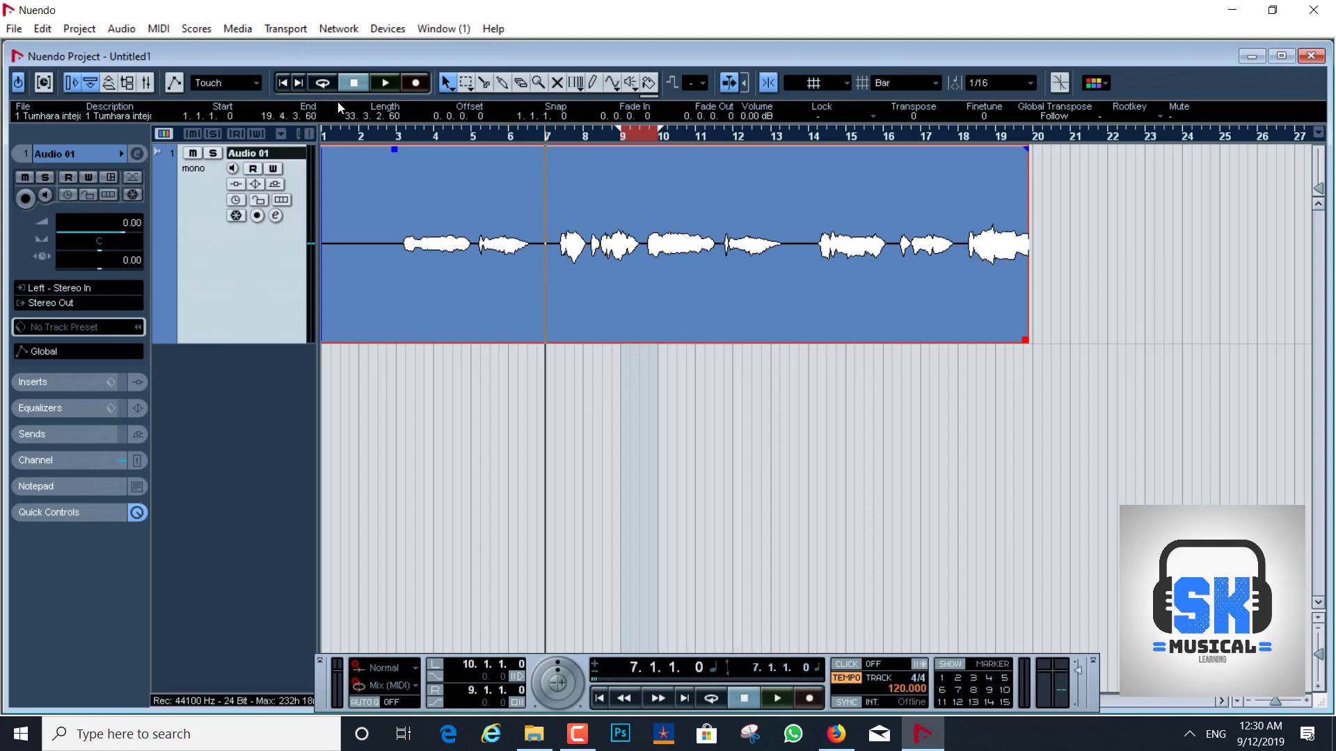
Turn on cycle mode, play the project with the one-bar locator range and stop playback.
left_click(322, 82)
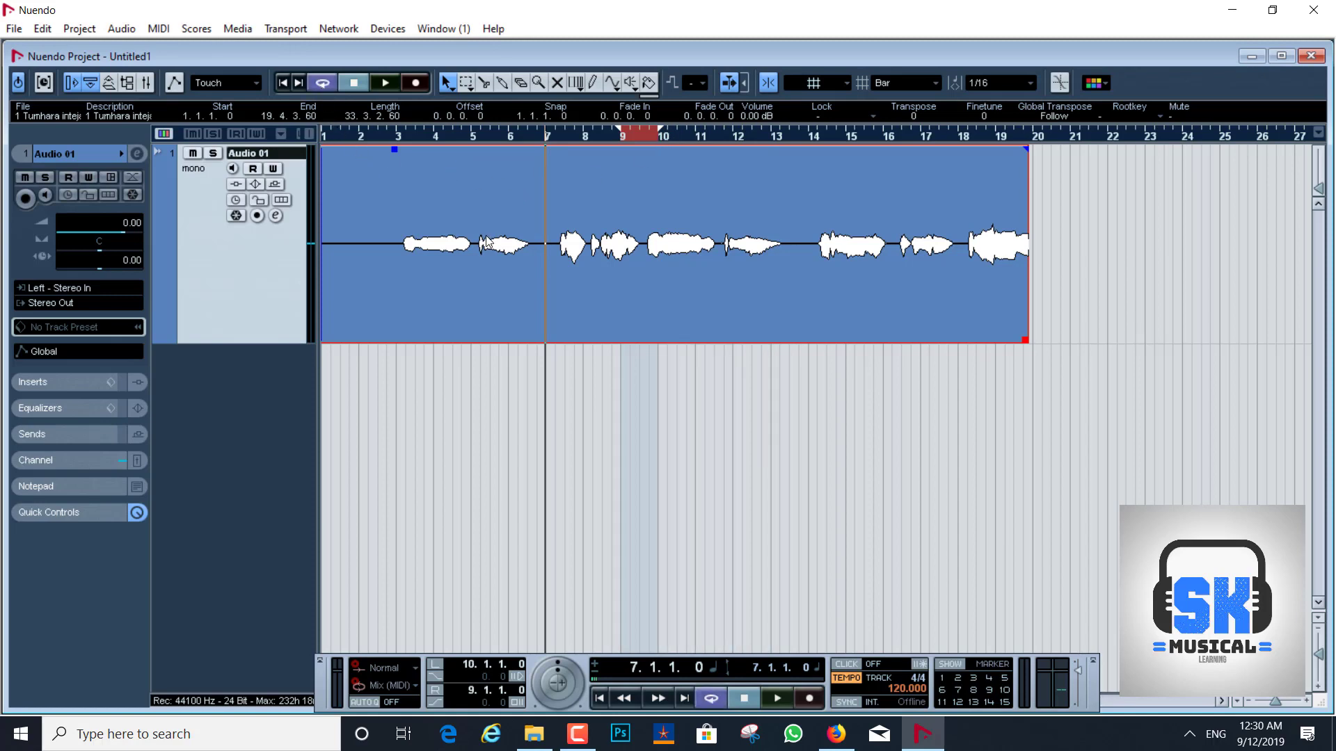
left_click(387, 83)
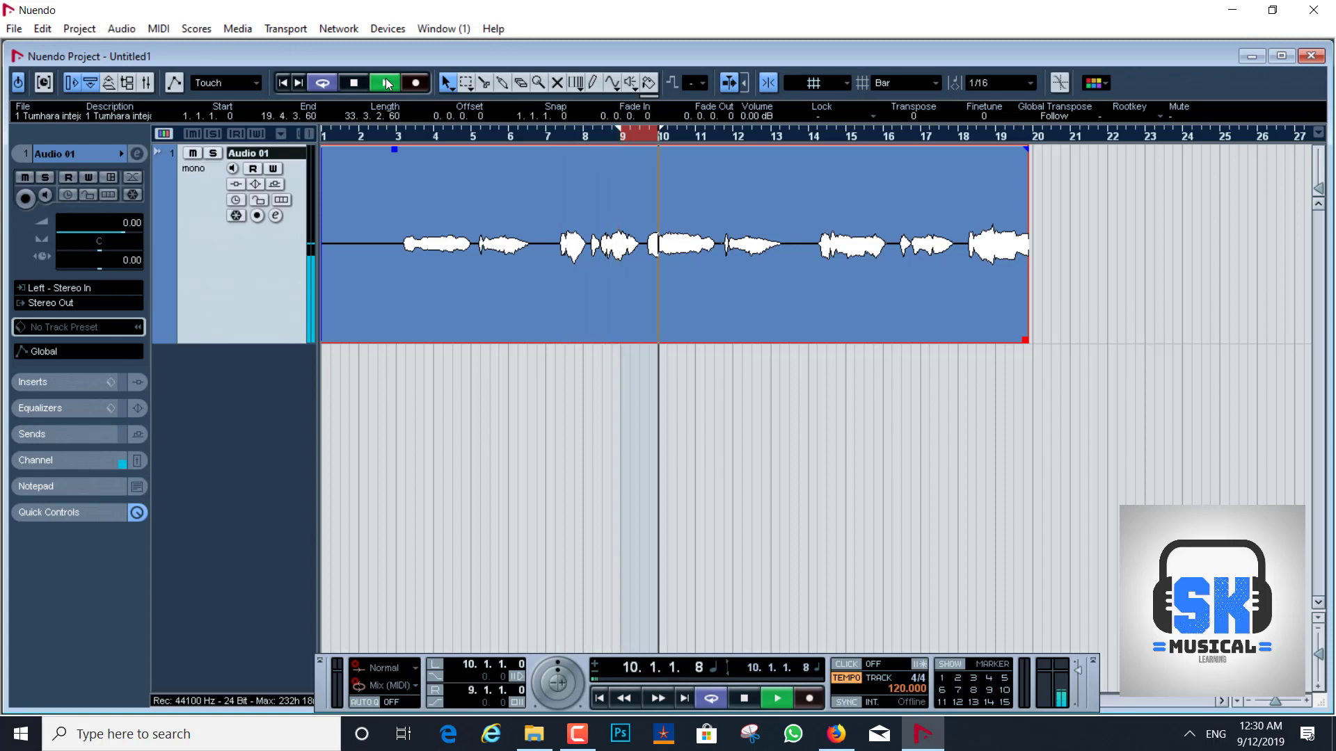
left_click(388, 82)
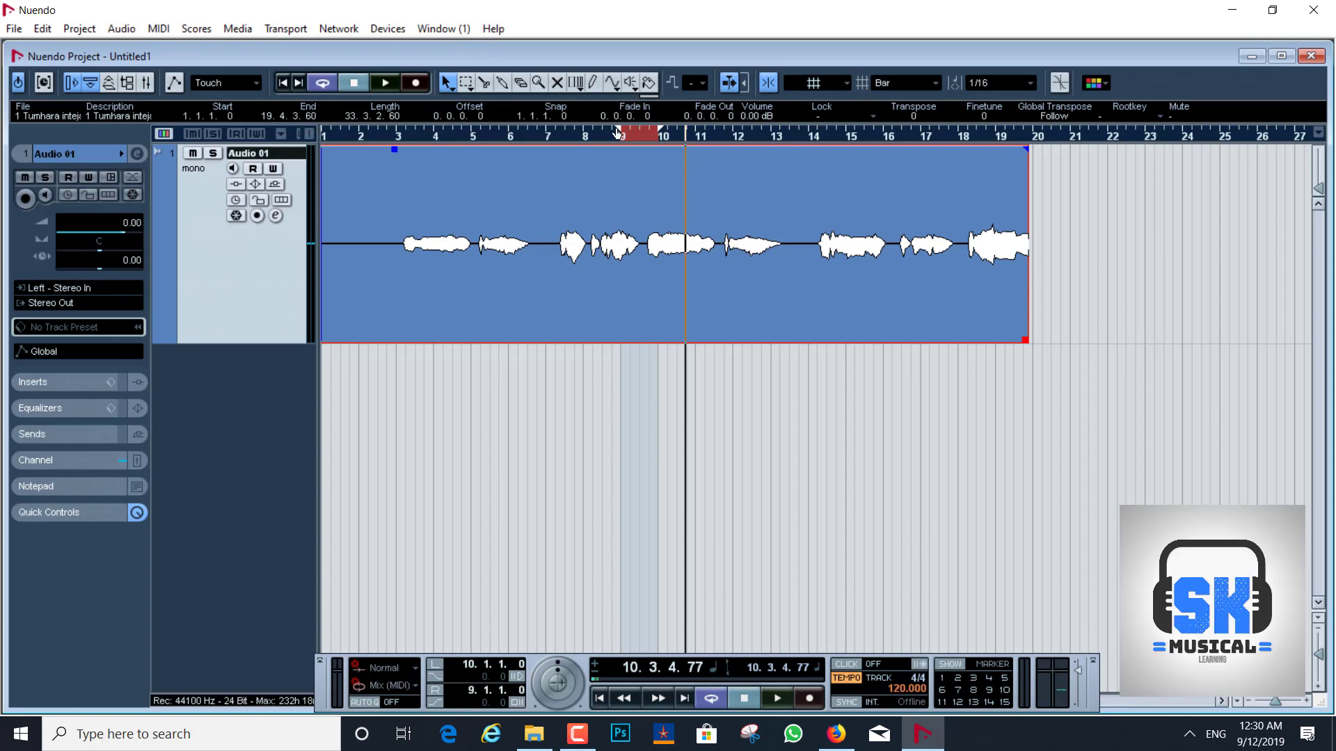
Extend the locator range to run from bar 1 to bar 33.
left_click_drag(617, 133, 324, 132)
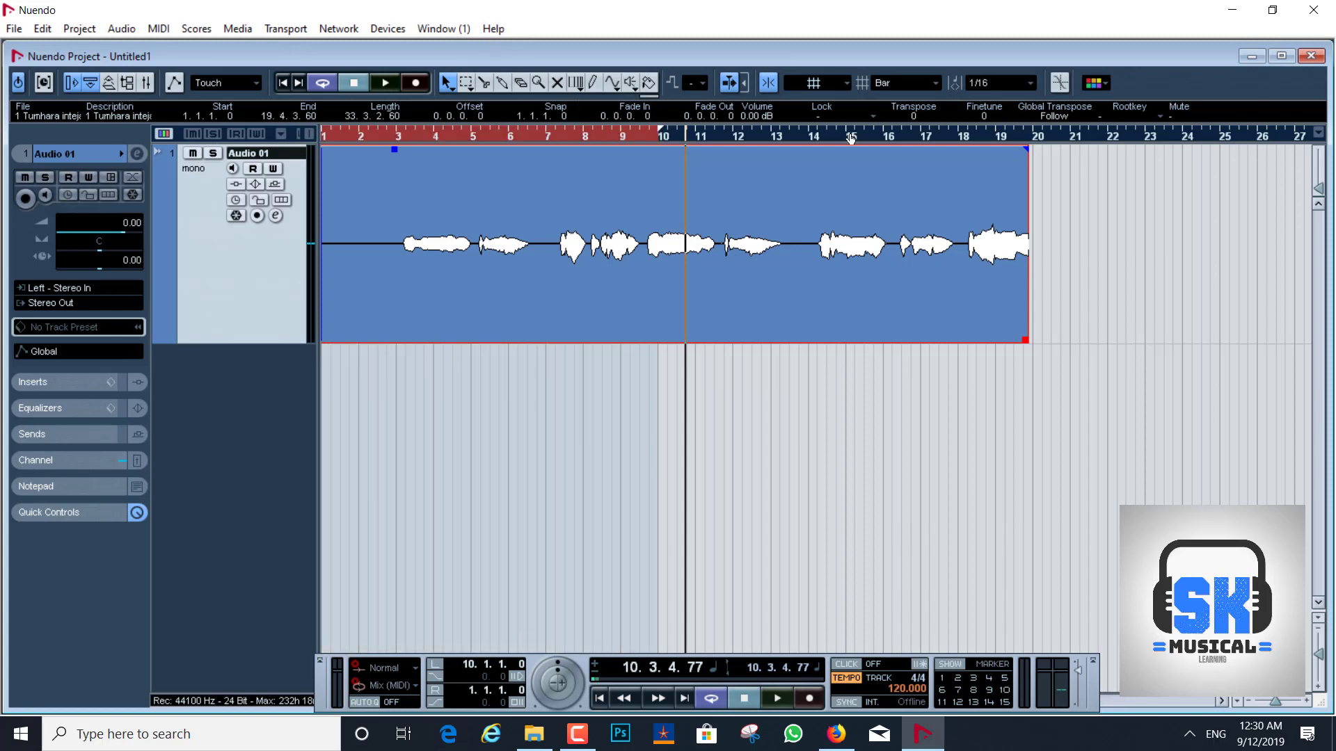
left_click_drag(851, 138, 1306, 142)
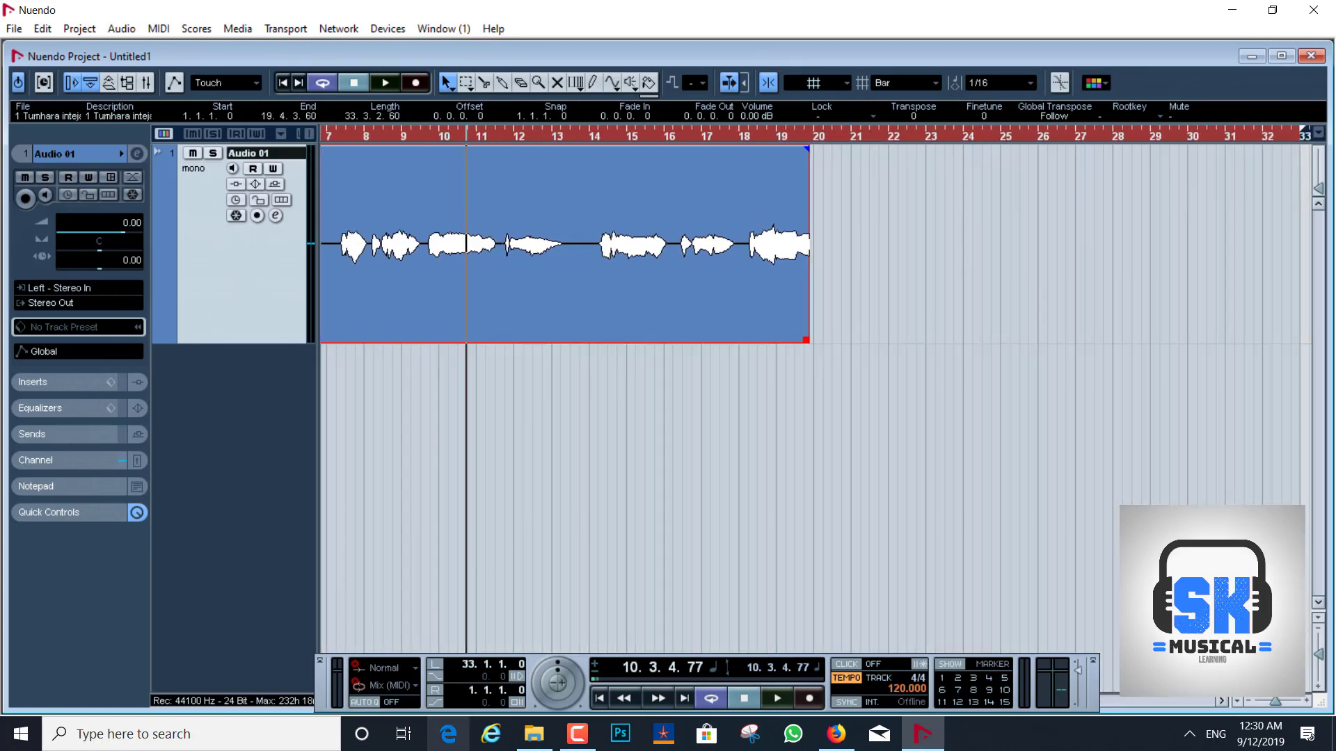
Try to bring DHOLAK-100-room-03.wav from the Samples folder into the project, and set the locators at bars 1 and 34.
left_click(534, 734)
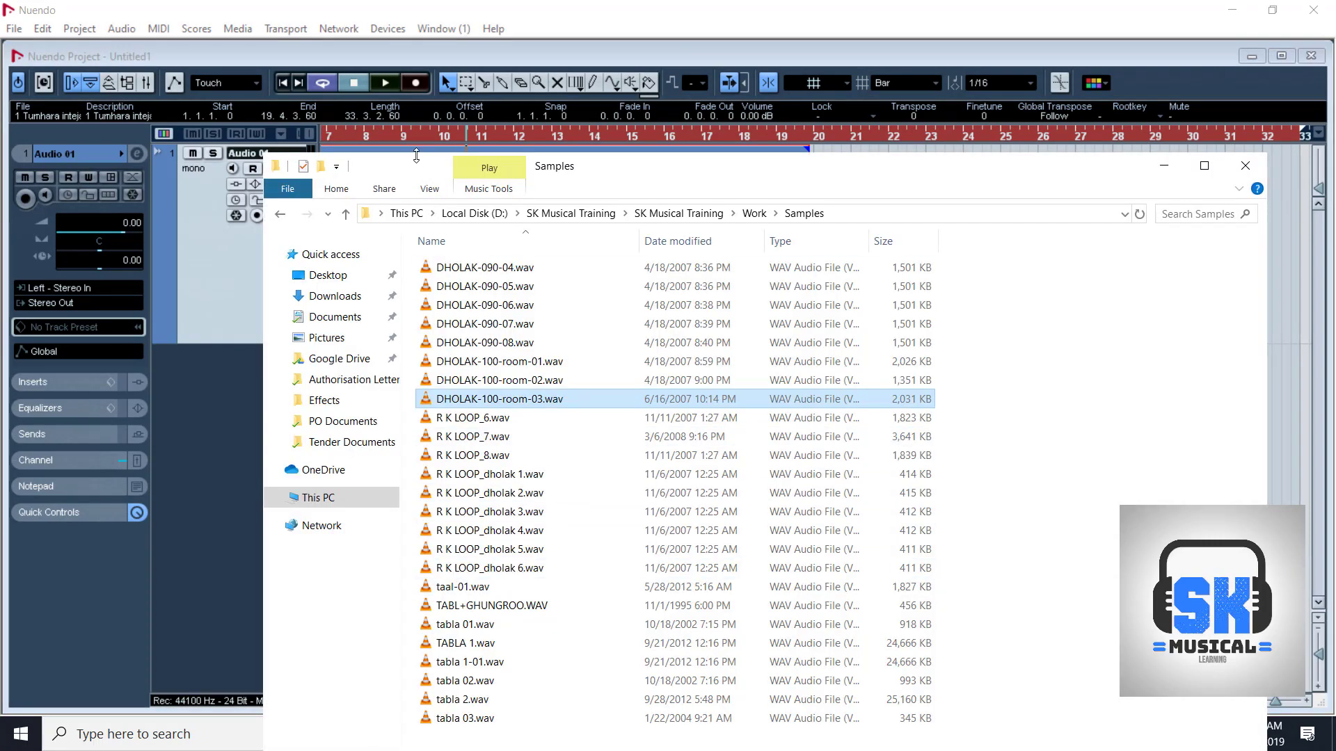
left_click_drag(412, 171, 953, 186)
left_click_drag(1016, 417, 372, 109)
mouse_move(939, 135)
left_mouse_down()
mouse_move(325, 132)
mouse_move(948, 132)
left_mouse_up()
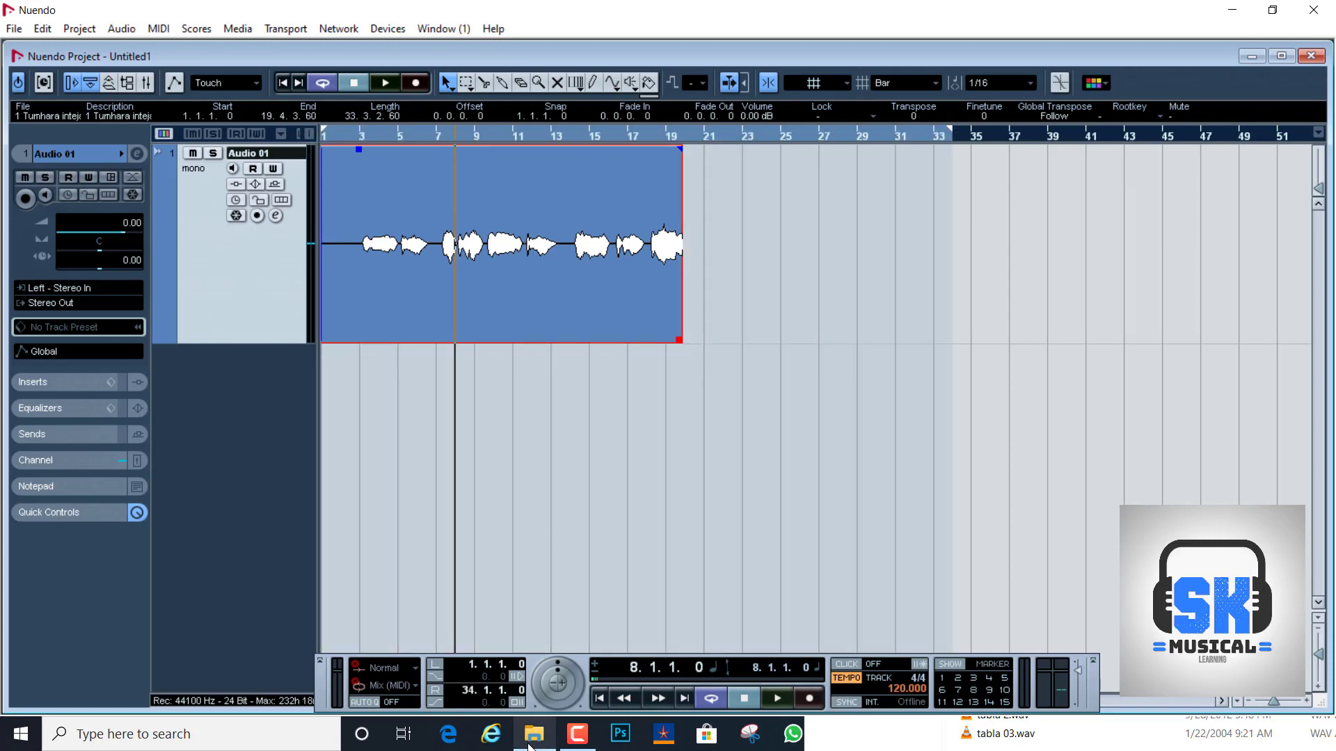
Try to bring DHOLAK-100-room-01.wav from the Samples folder into the empty area below Audio 01.
left_click(532, 743)
left_click_drag(1001, 380, 463, 432)
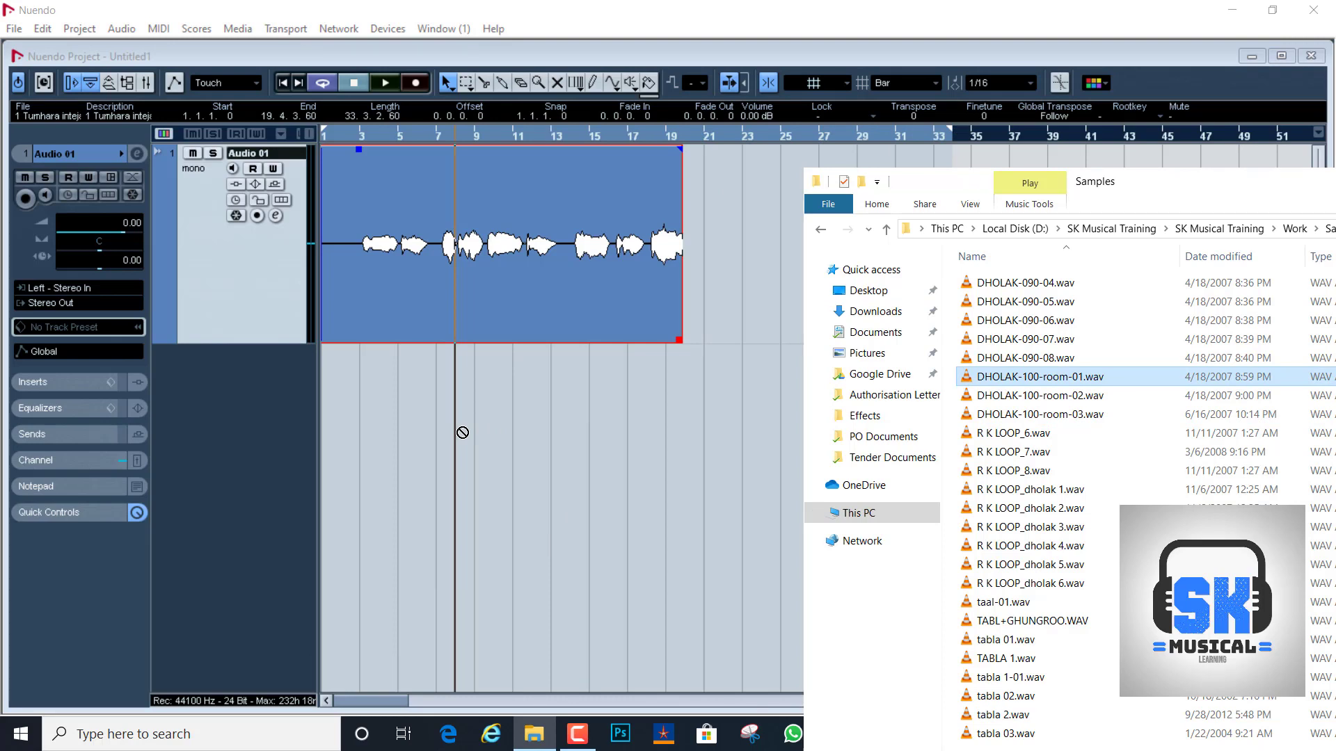
left_click_drag(463, 433, 462, 431)
left_click(635, 402)
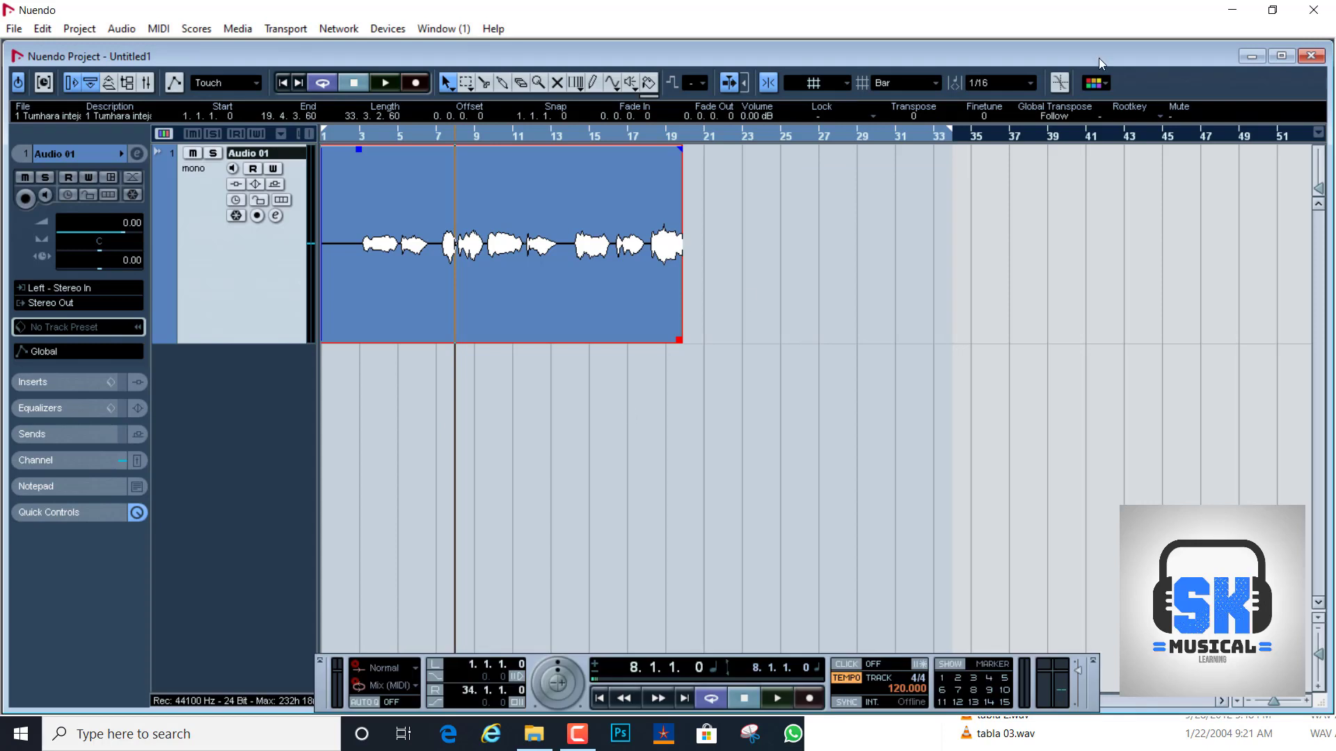
Quit Nuendo without saving the project.
left_click(1313, 9)
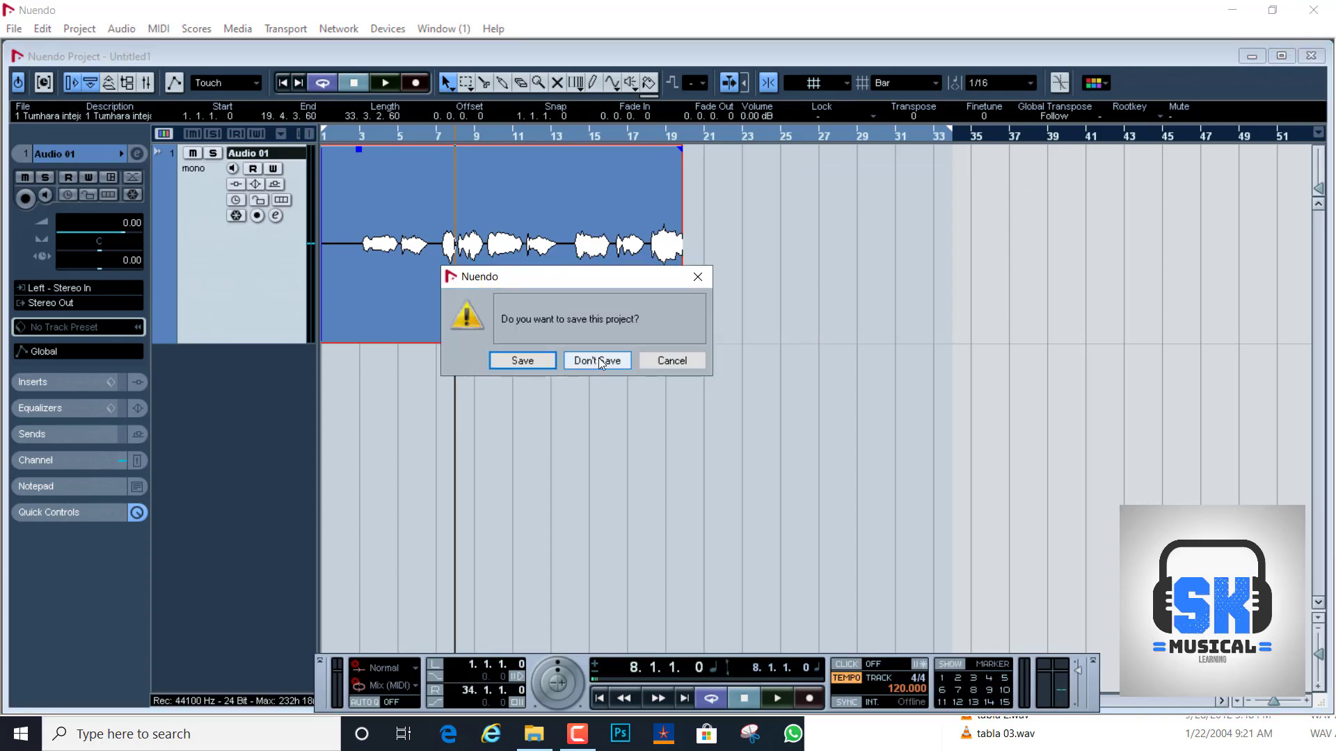
left_click(598, 363)
left_click(686, 362)
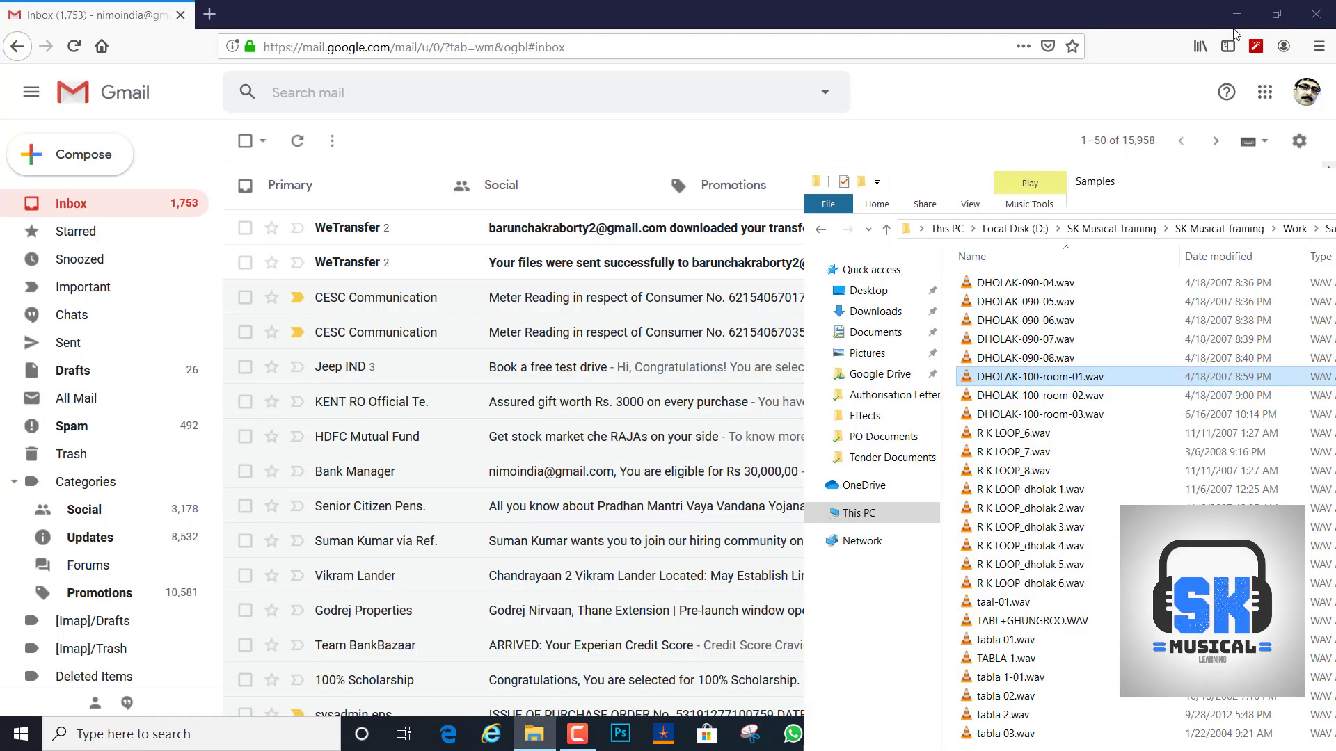
Clear the browser from view, relaunch Nuendo 4 as administrator from the desktop, and maximize the Samples folder window.
left_click(1234, 10)
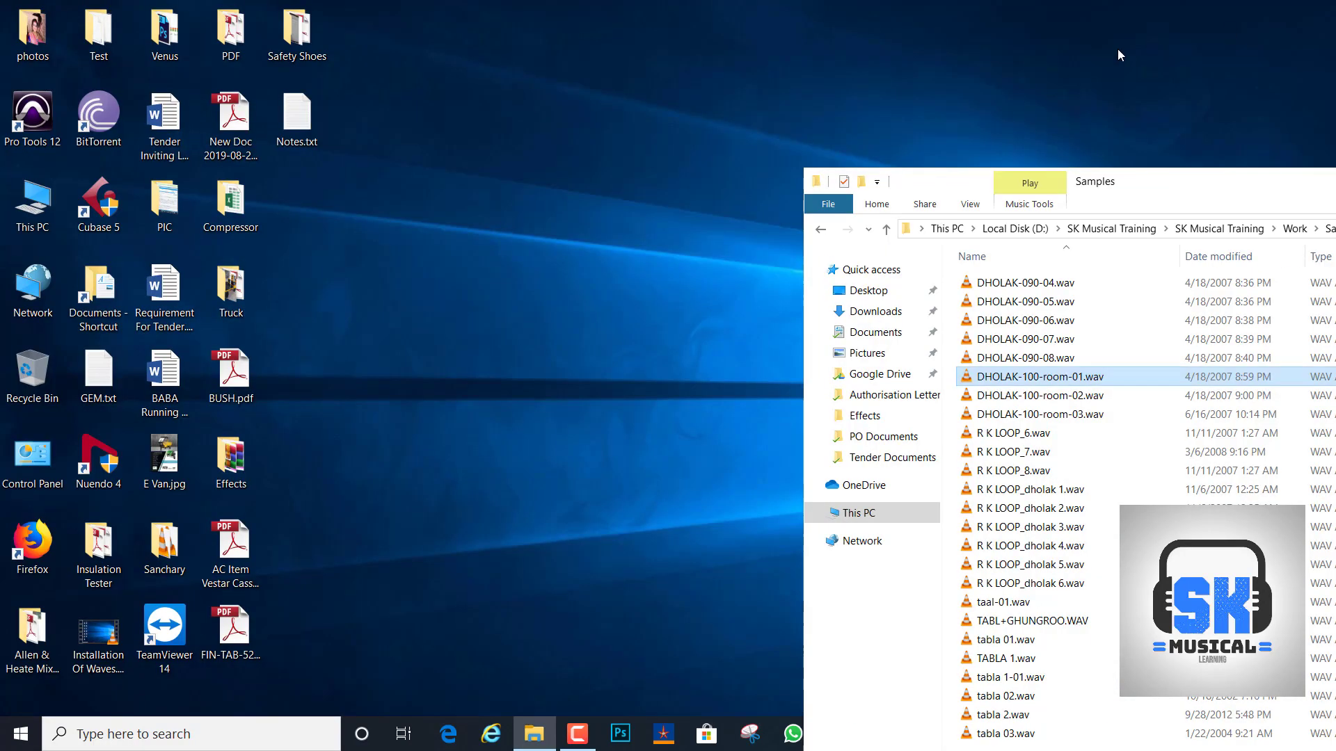
right_click(96, 465)
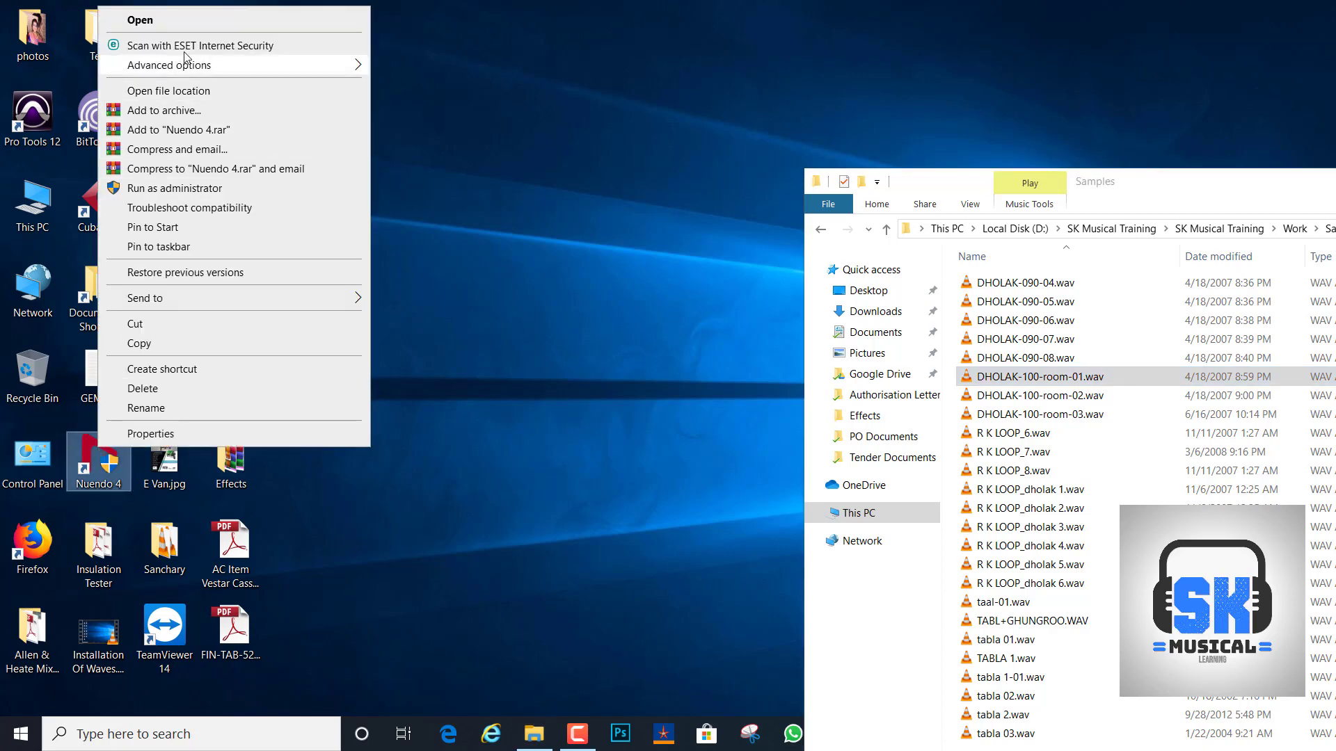
left_click(179, 190)
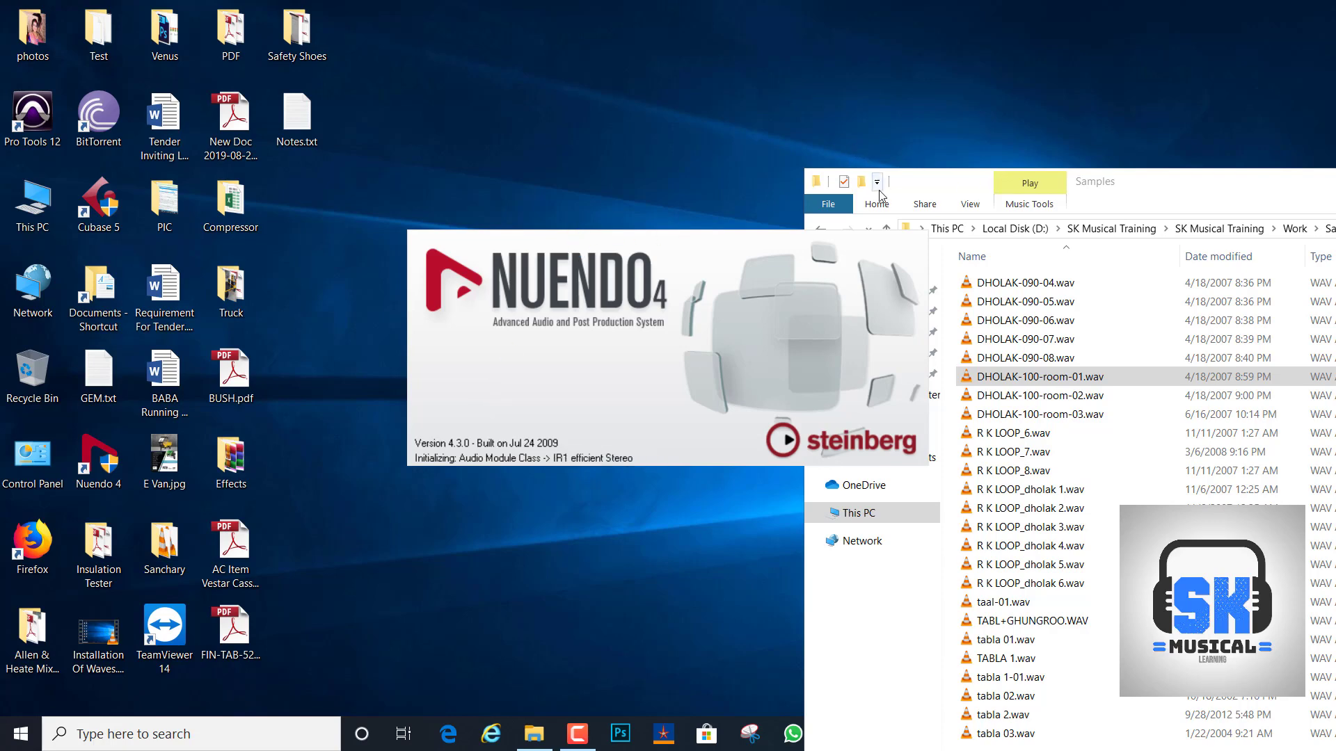
left_click_drag(907, 184, 431, 0)
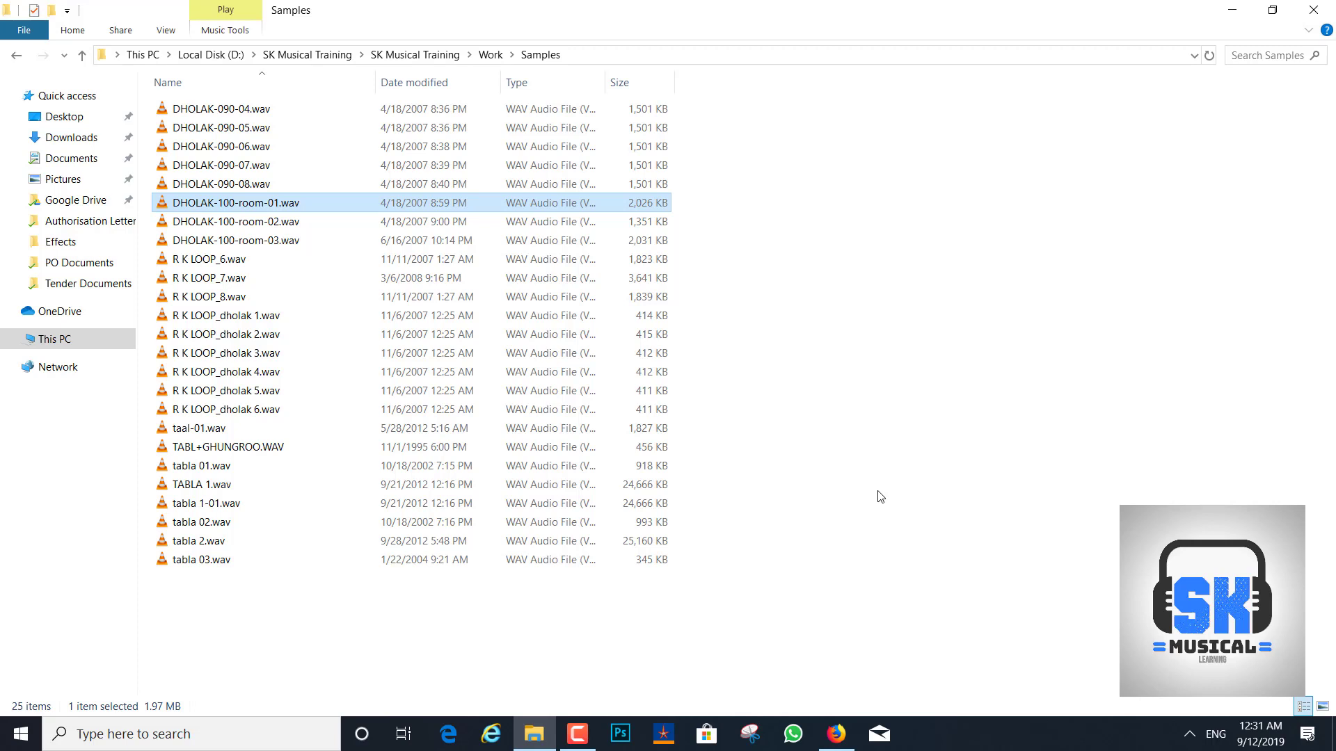
Reduce the maximized Samples folder to a narrow window placed over the left side of the desktop.
left_click(1272, 10)
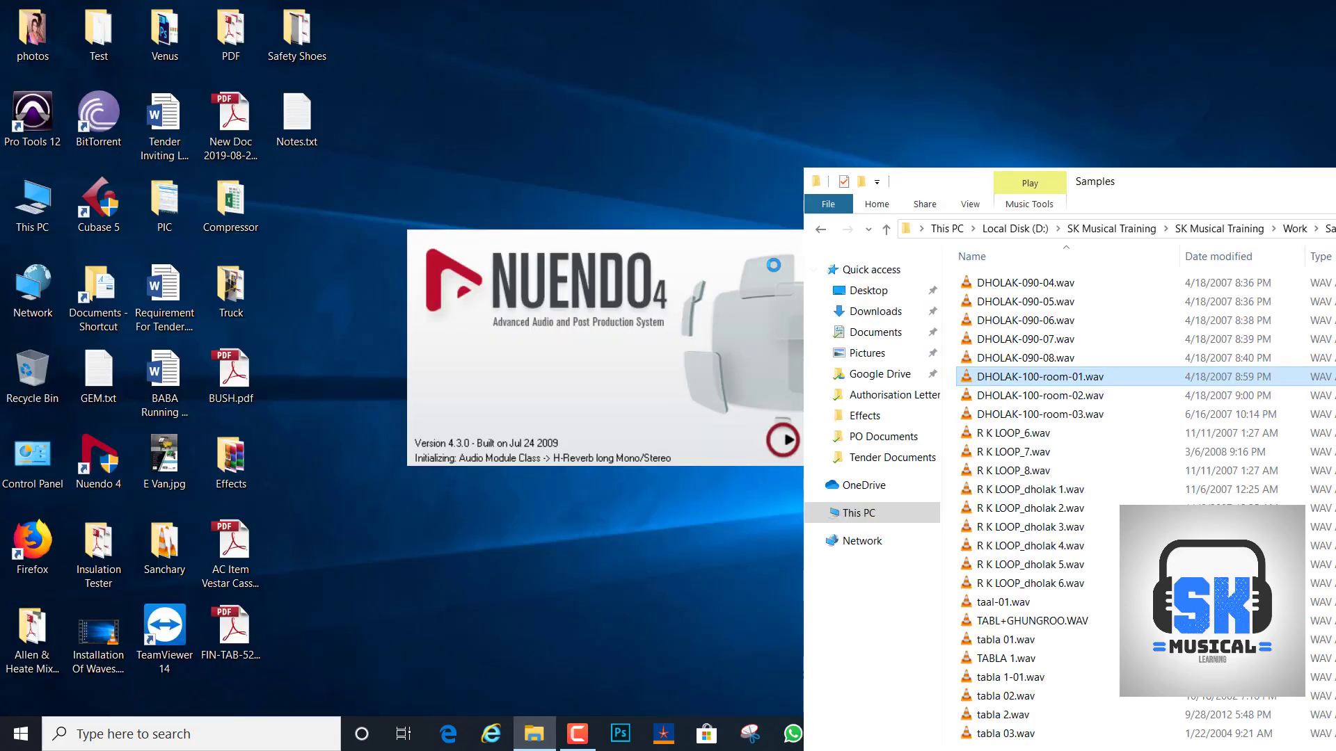
left_click_drag(1147, 180, 384, 35)
left_click_drag(1017, 316, 620, 339)
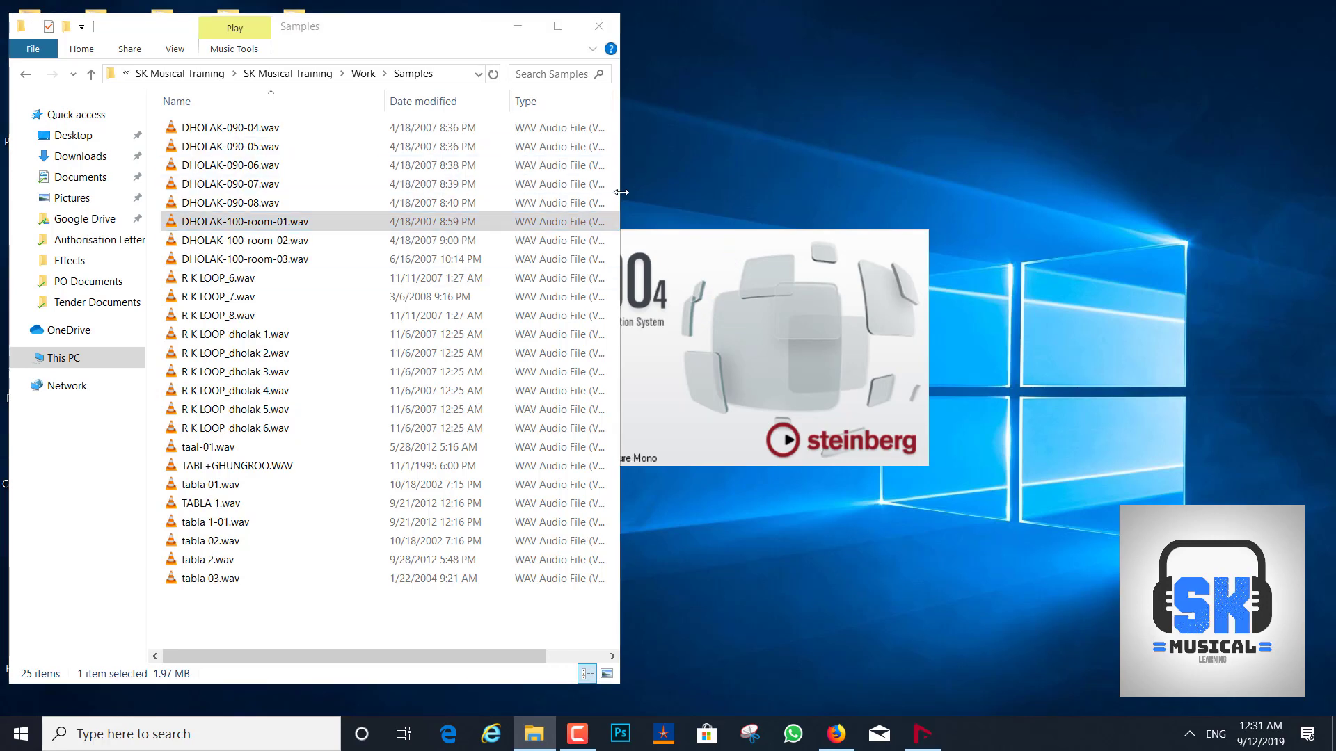
left_click_drag(621, 194, 488, 210)
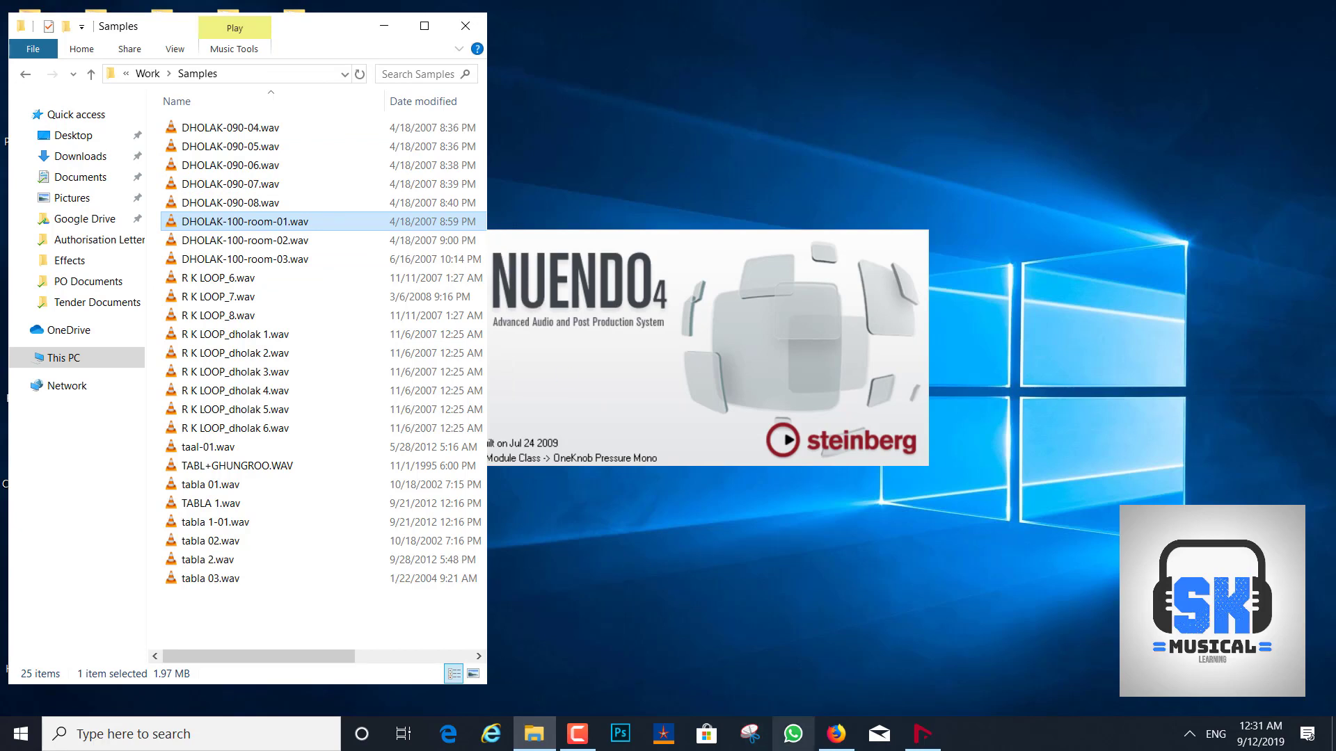
left_click(581, 740)
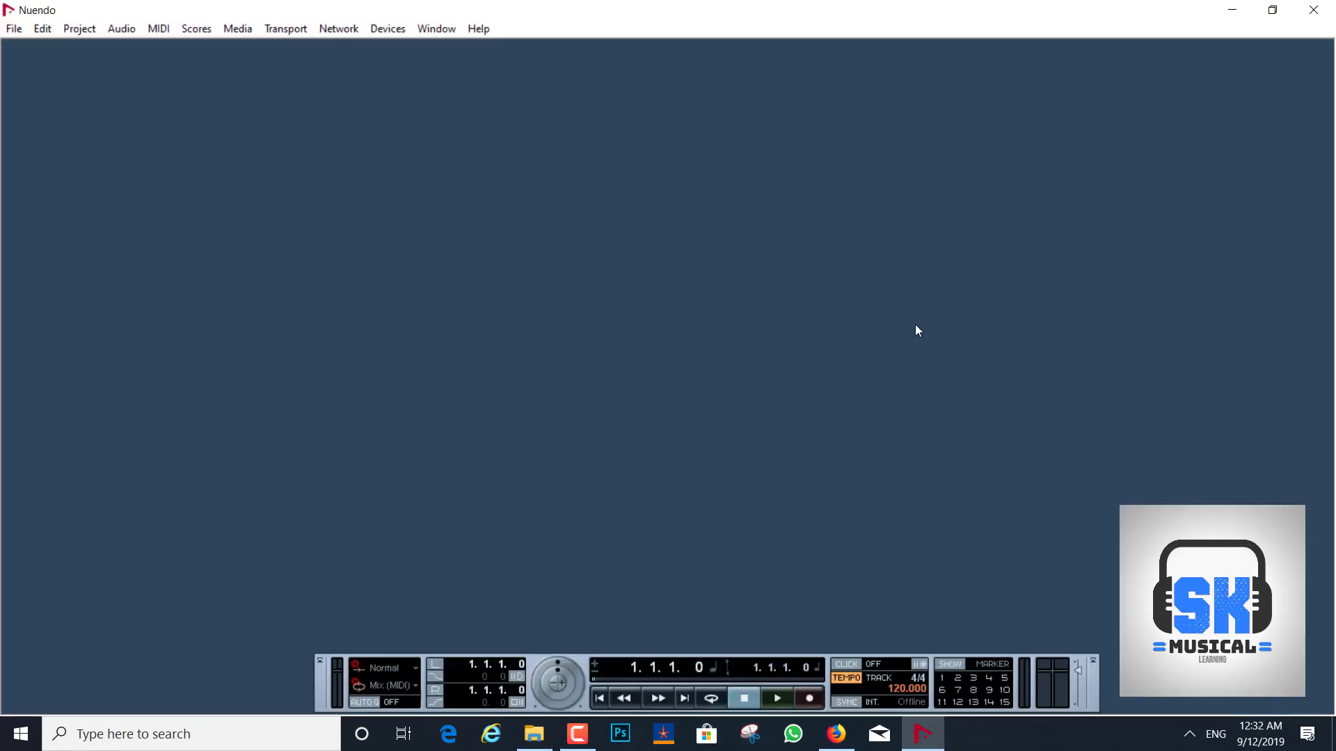
Close Nuendo and turn off the option to run as an administrator in the Nuendo 4 shortcut's compatibility properties.
left_click(1315, 11)
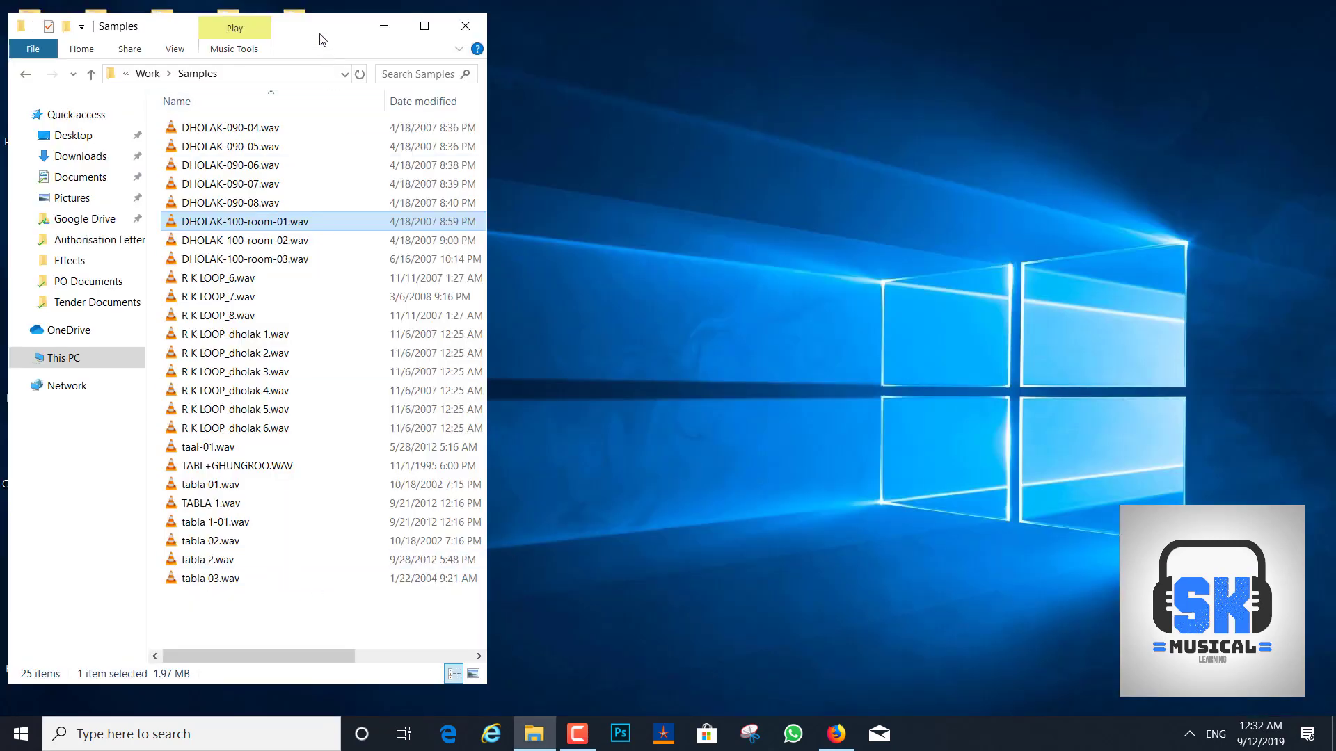
left_click_drag(319, 39, 852, 71)
left_click(104, 472)
right_click(104, 471)
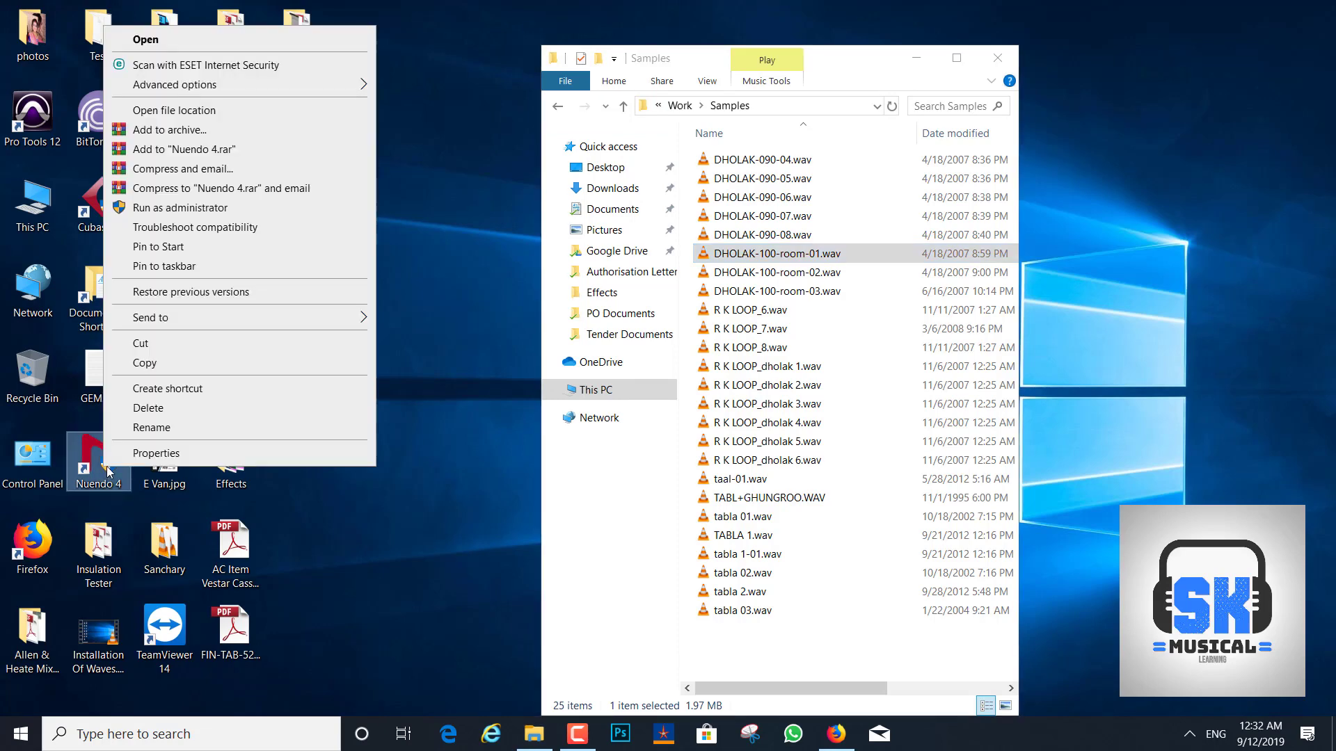
left_click(164, 454)
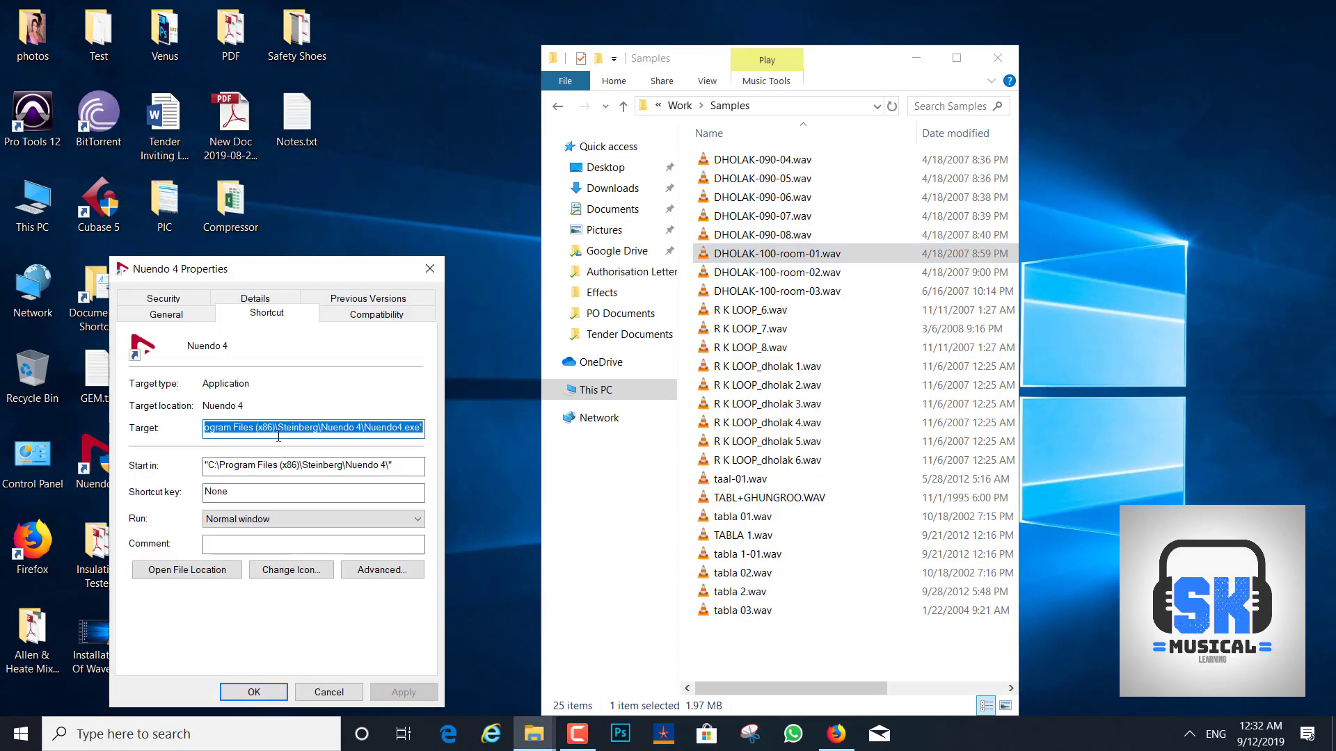
left_click(375, 314)
left_click(152, 590)
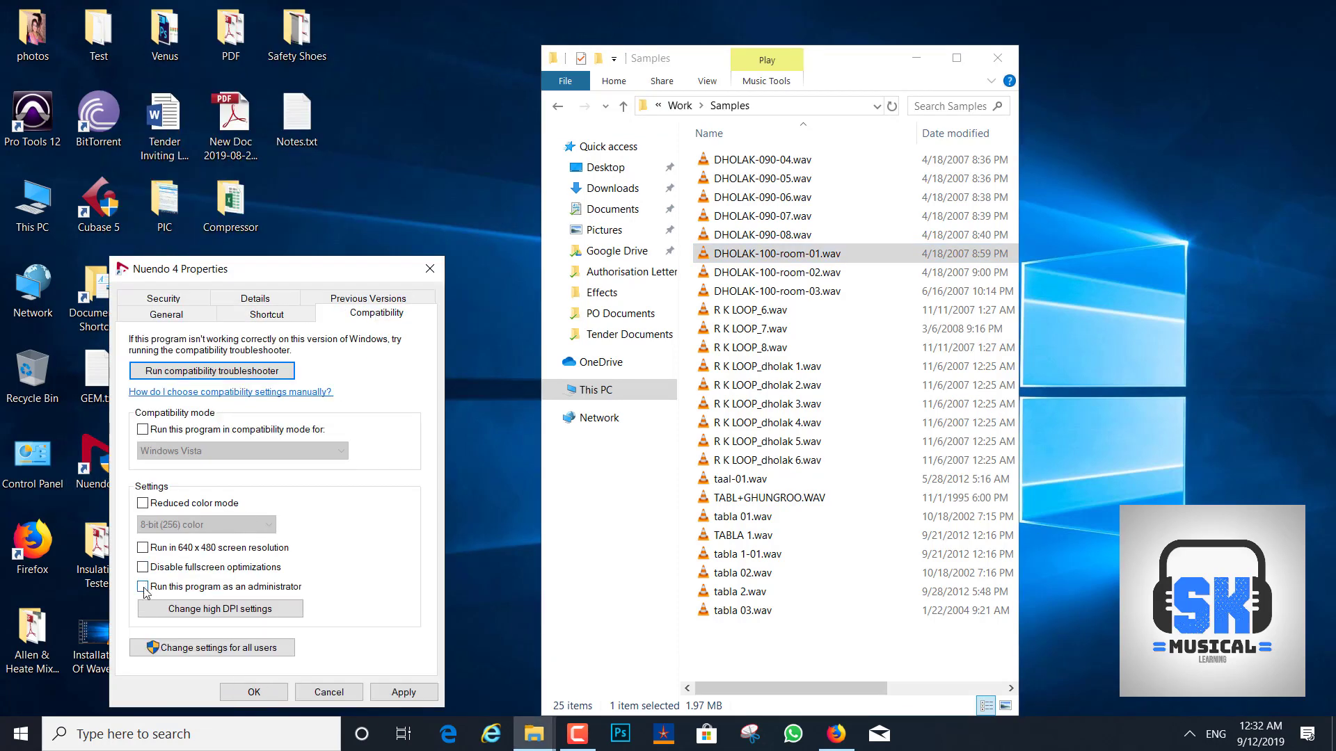
left_click(254, 692)
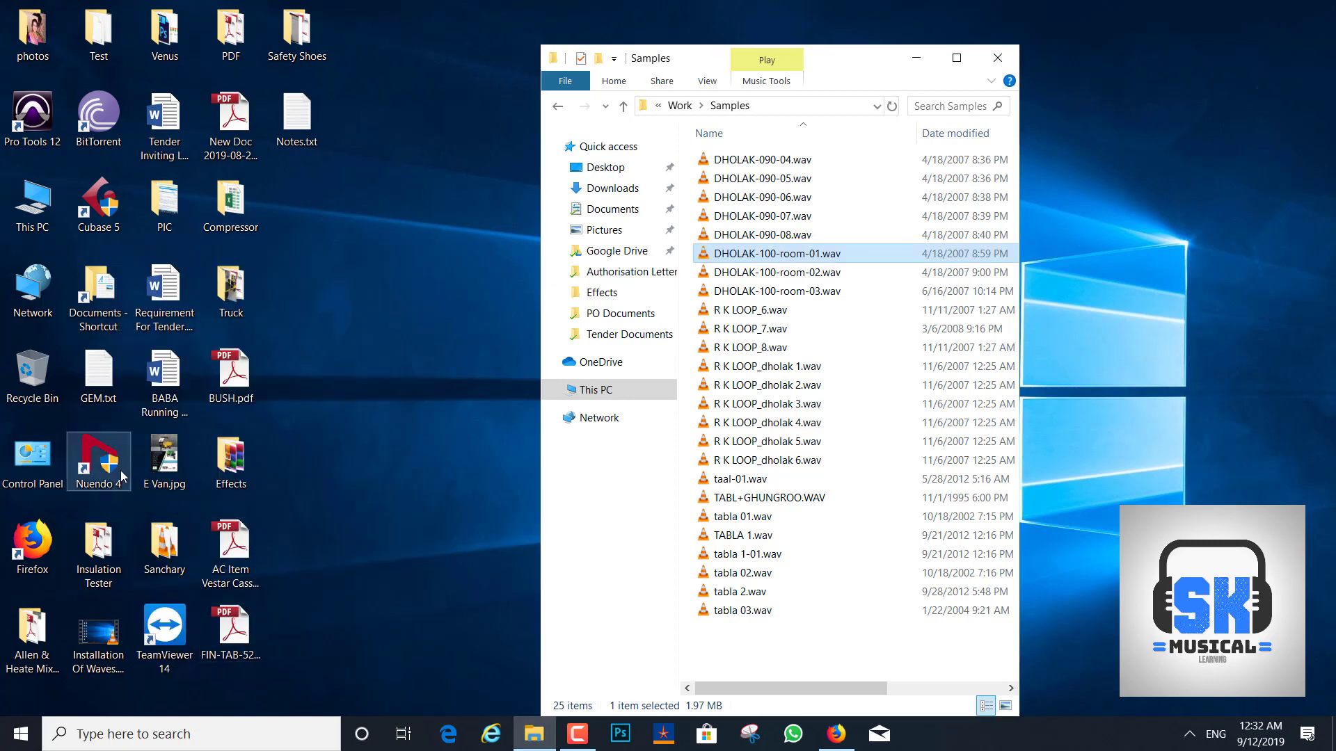
Relaunch Nuendo 4 from its desktop shortcut, and widen and reposition the Samples window so the project area stays accessible.
double_click(98, 460)
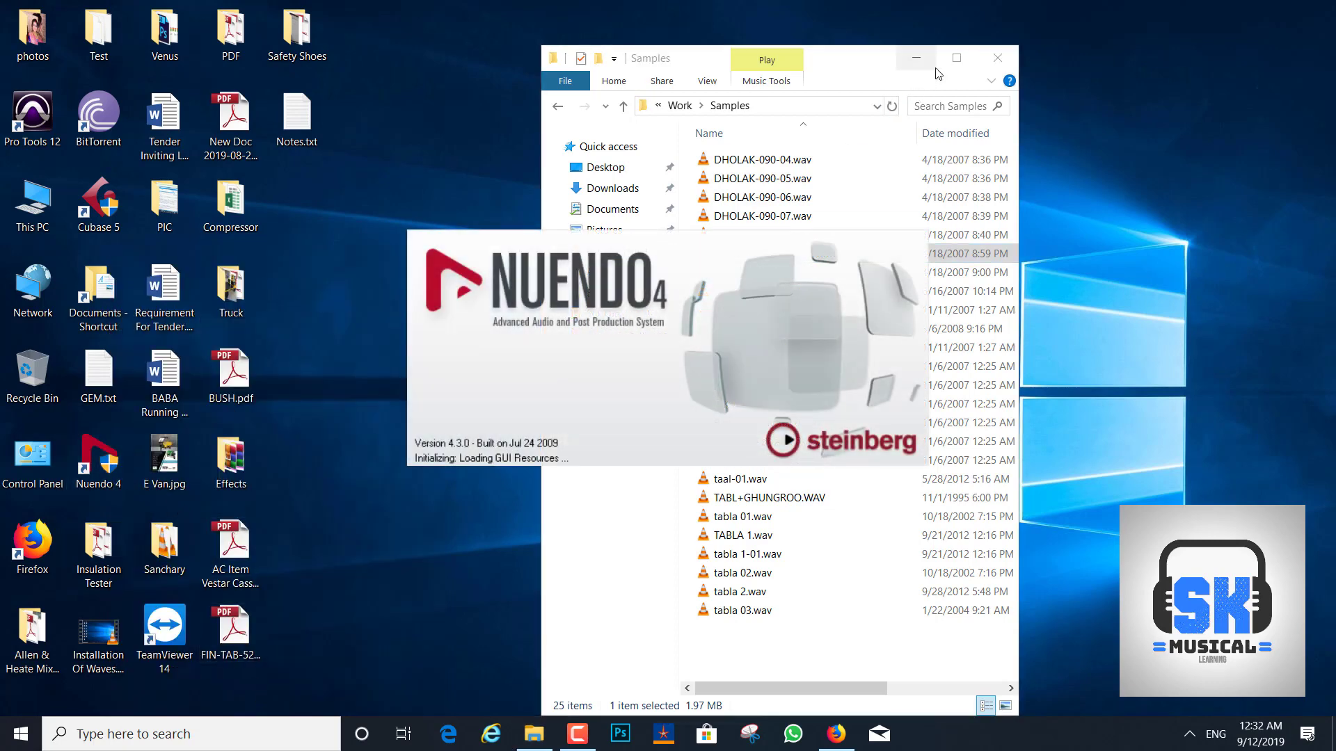
left_click(916, 57)
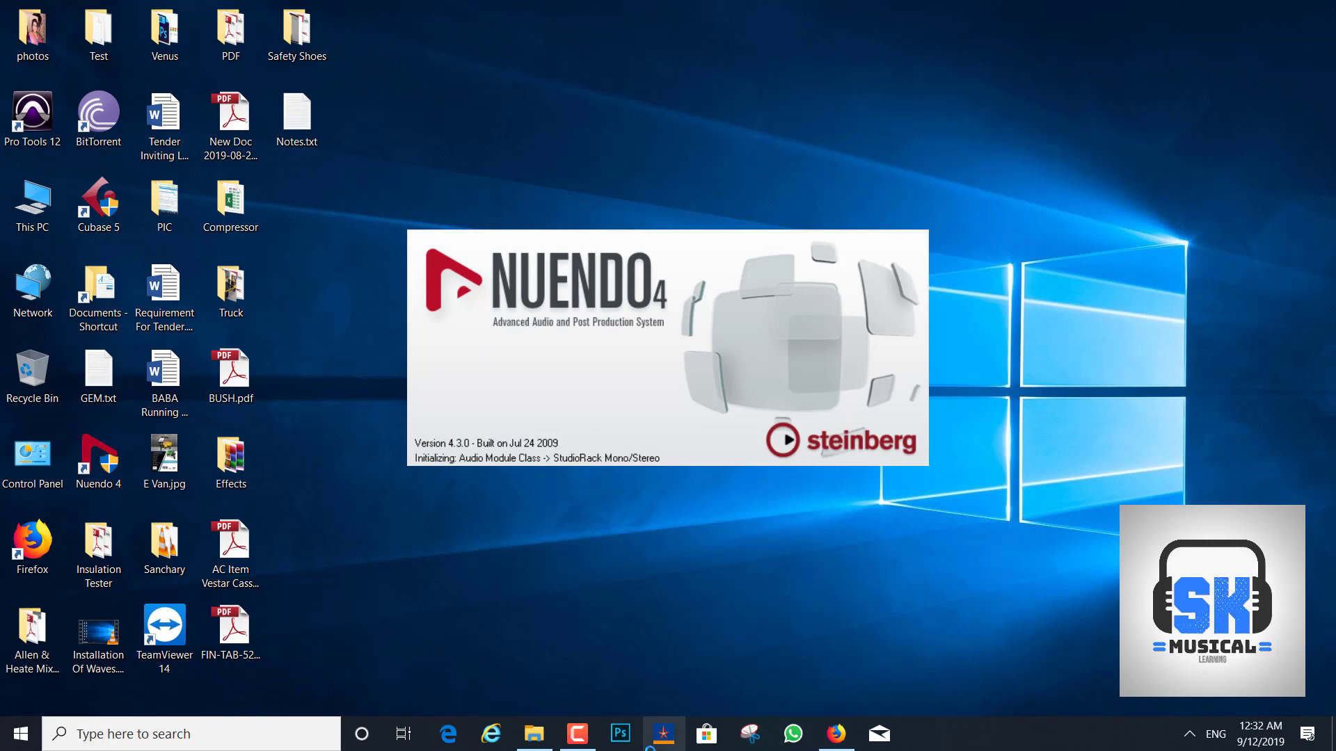
left_click(543, 742)
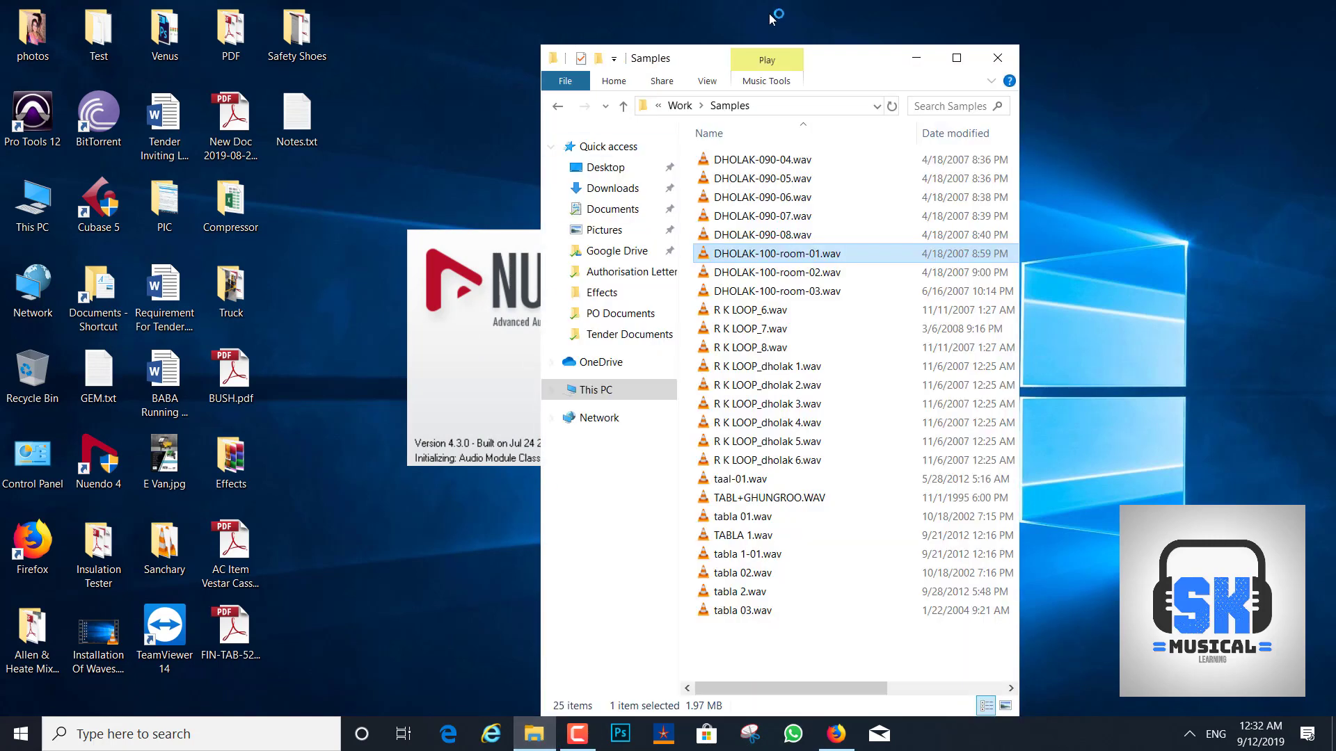
left_click_drag(1019, 215, 1288, 211)
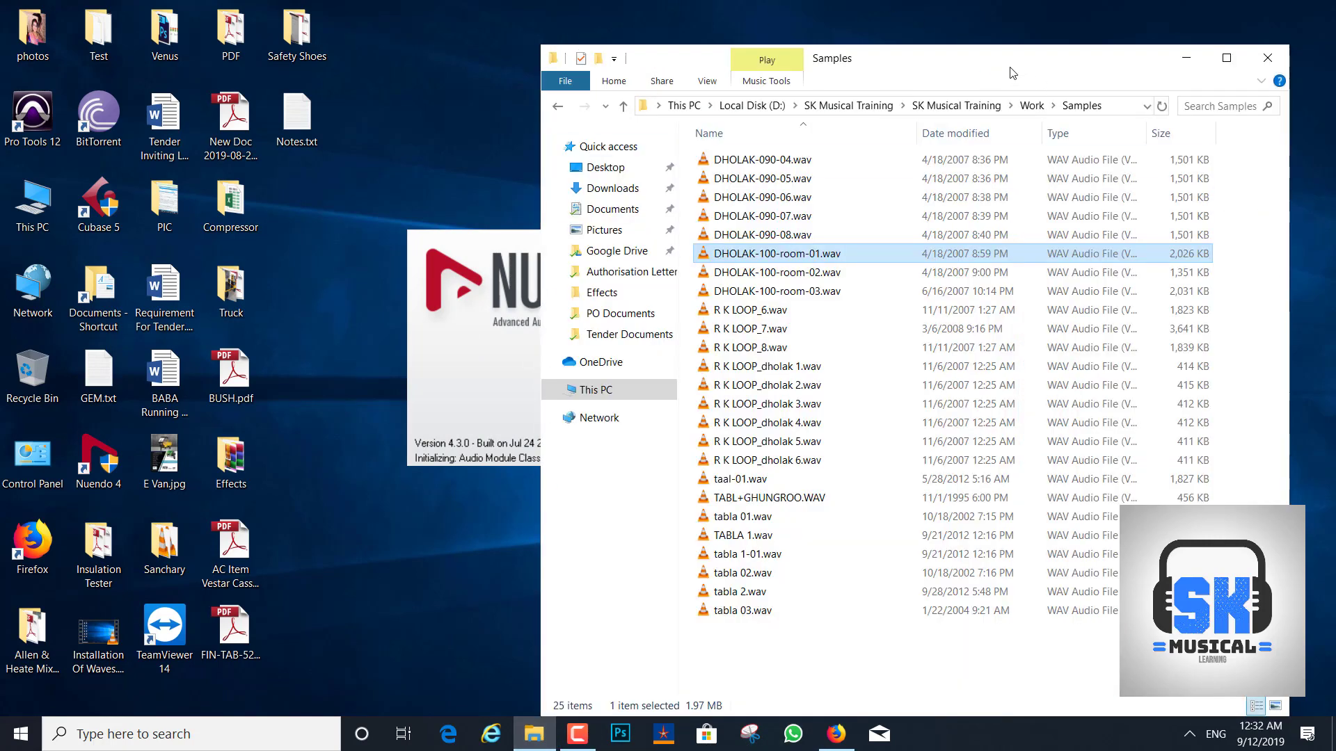
left_click_drag(981, 61, 1035, 53)
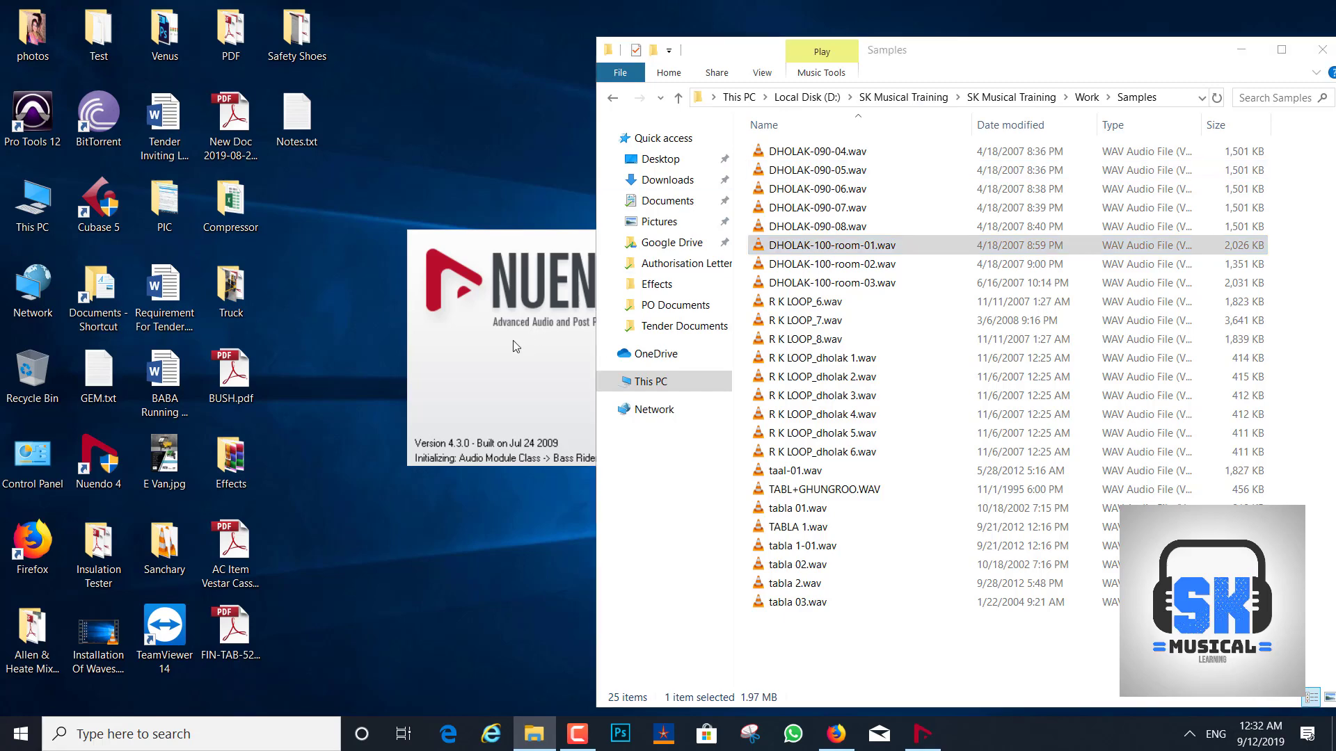
left_click(1181, 745)
left_click(1149, 739)
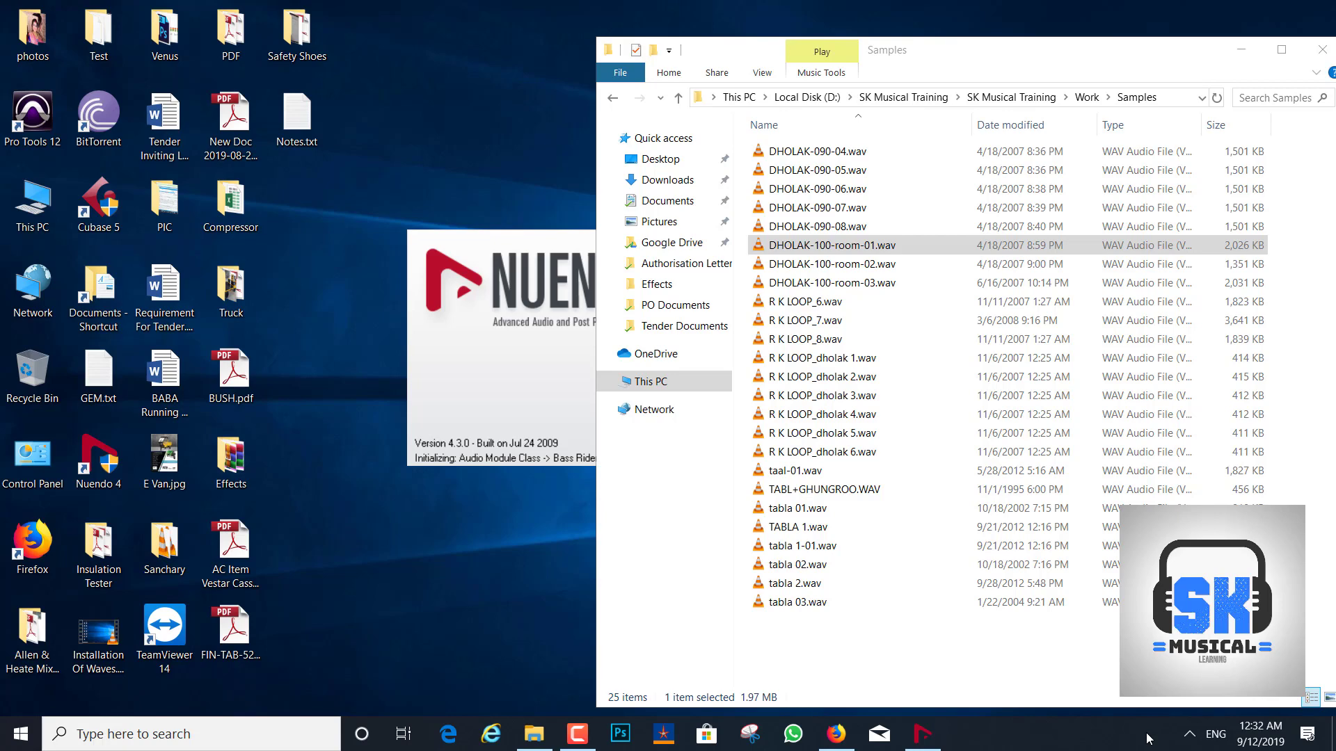
left_click(578, 734)
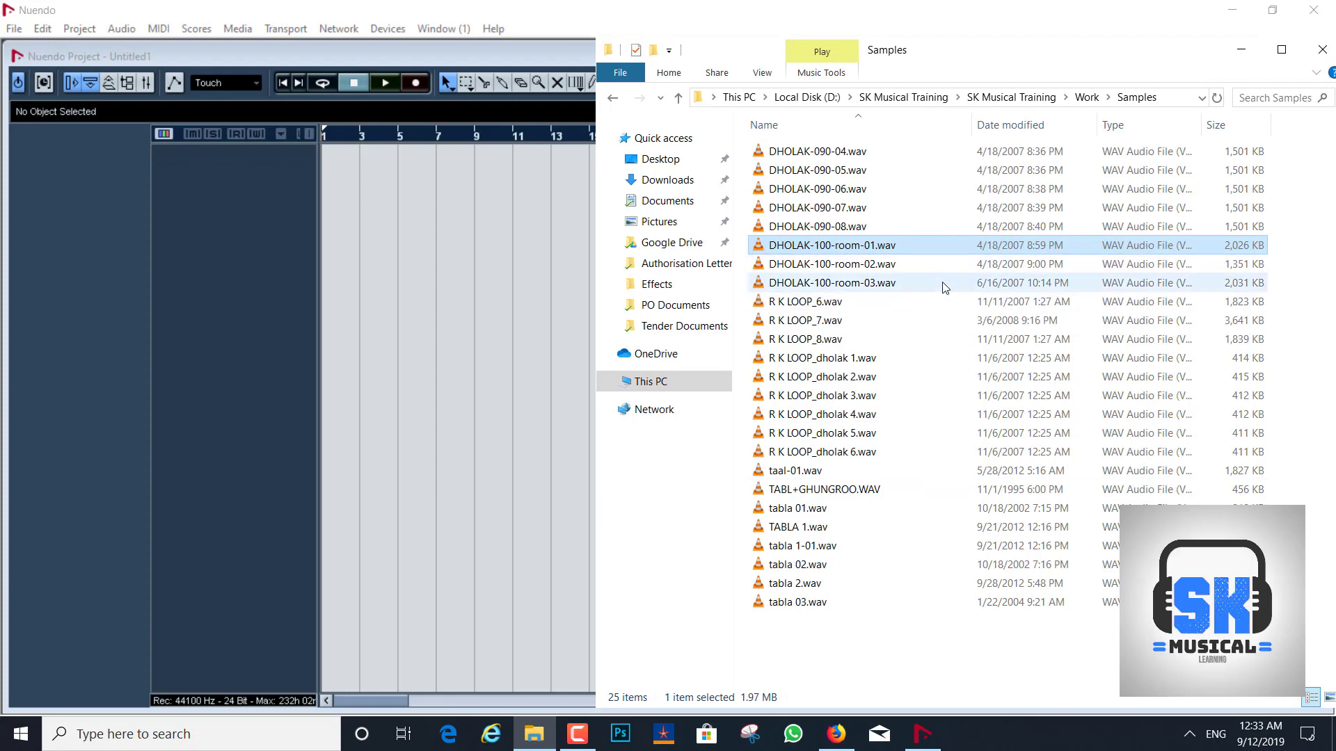
Import DHOLAK-100-room-01.wav and R K LOOP_7.wav from the Samples folder at bar 1 on separate tracks, copying both to the working directory.
left_click_drag(835, 247, 333, 176)
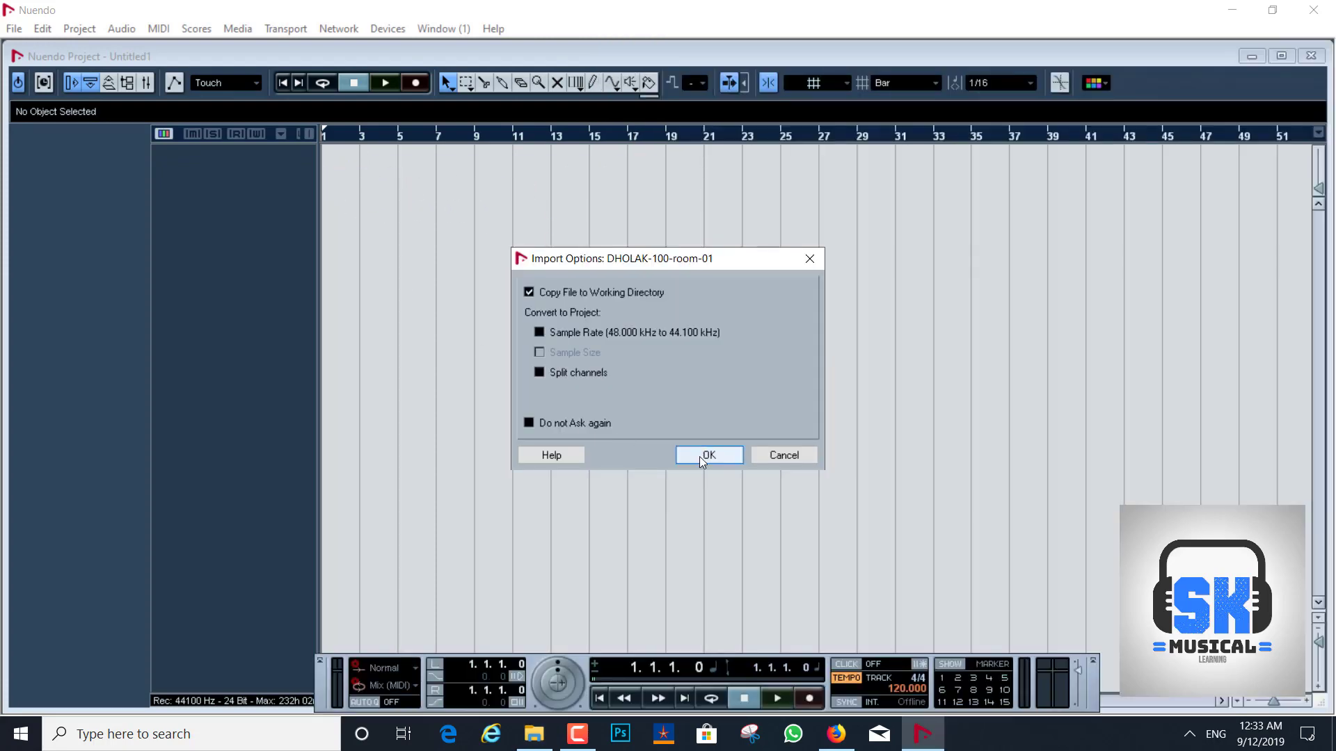
left_click(704, 455)
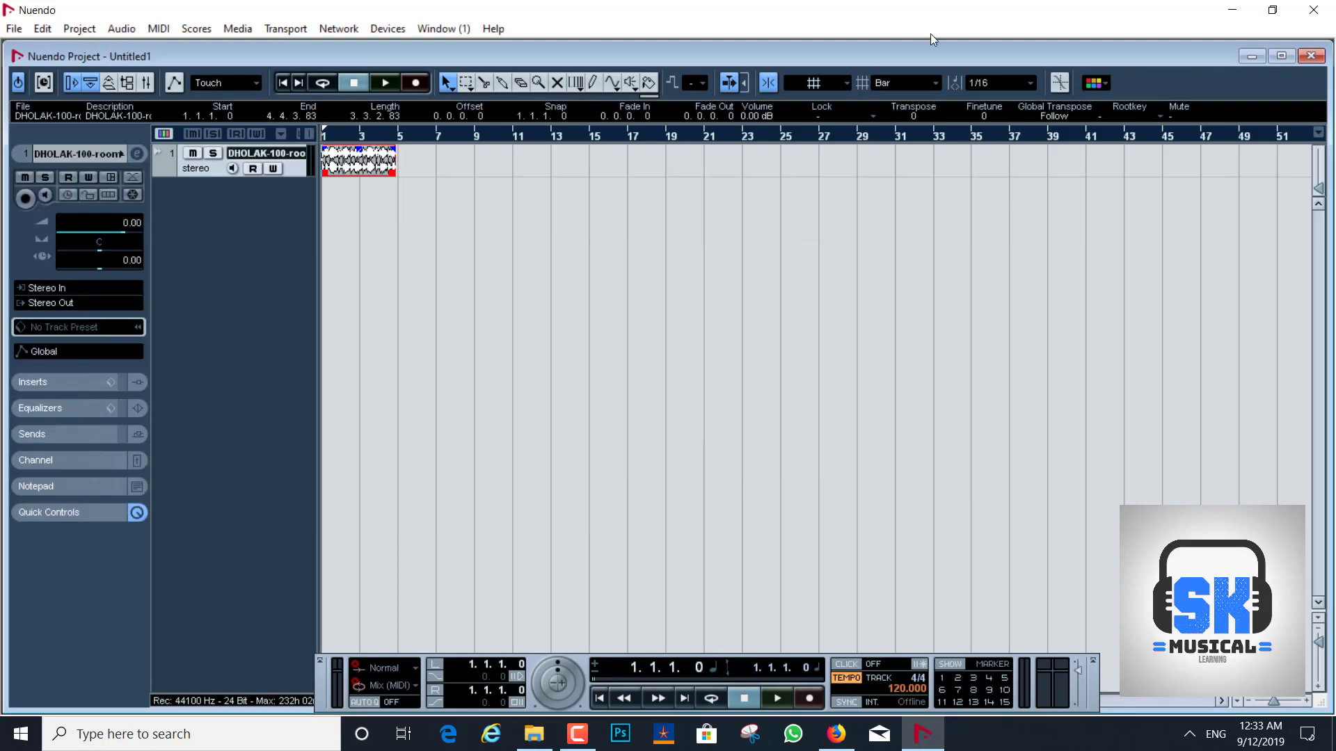
left_click(1233, 10)
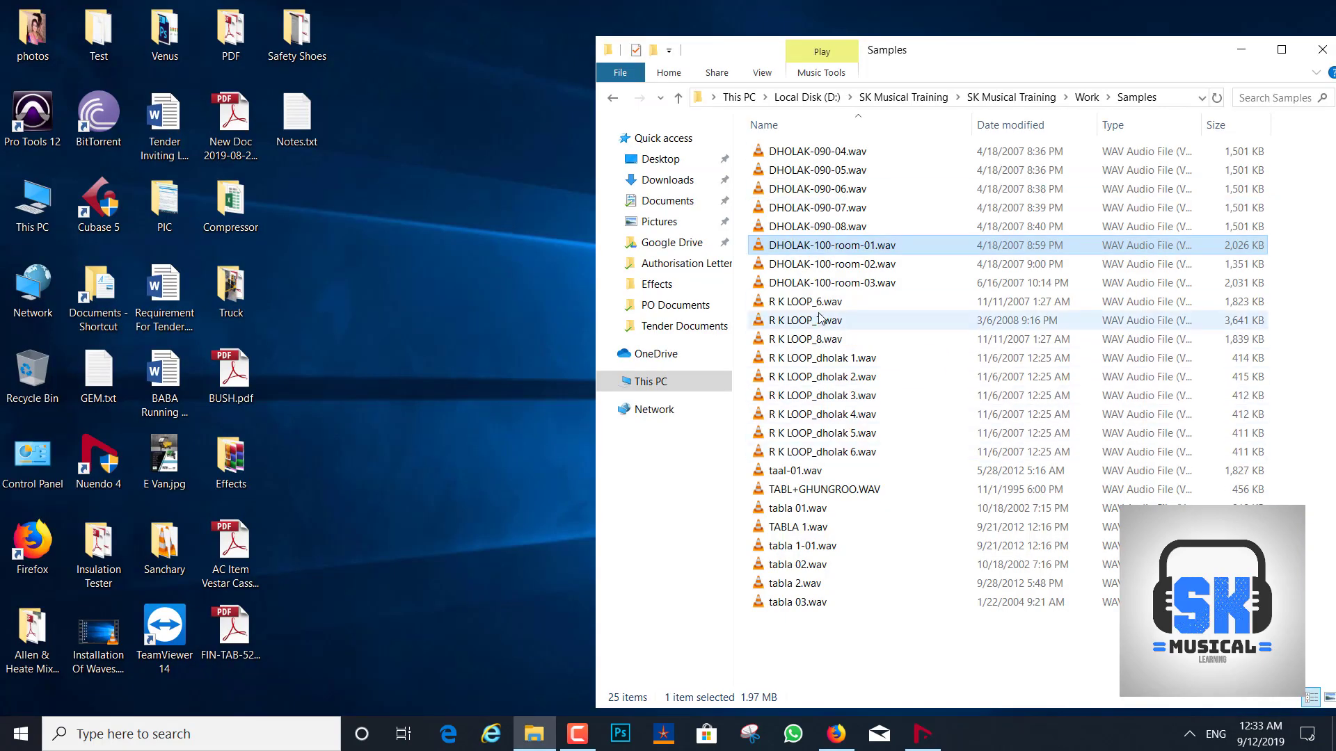
left_click_drag(821, 318, 338, 202)
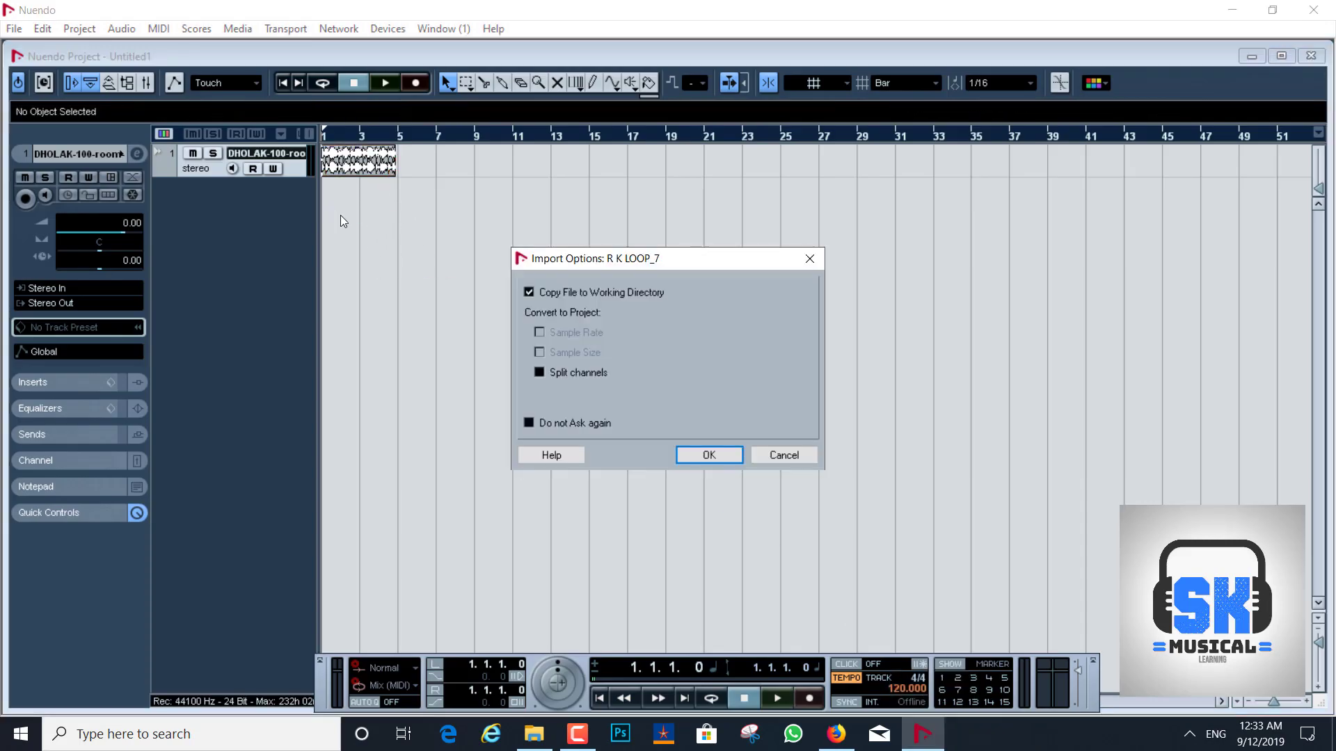
left_click(707, 454)
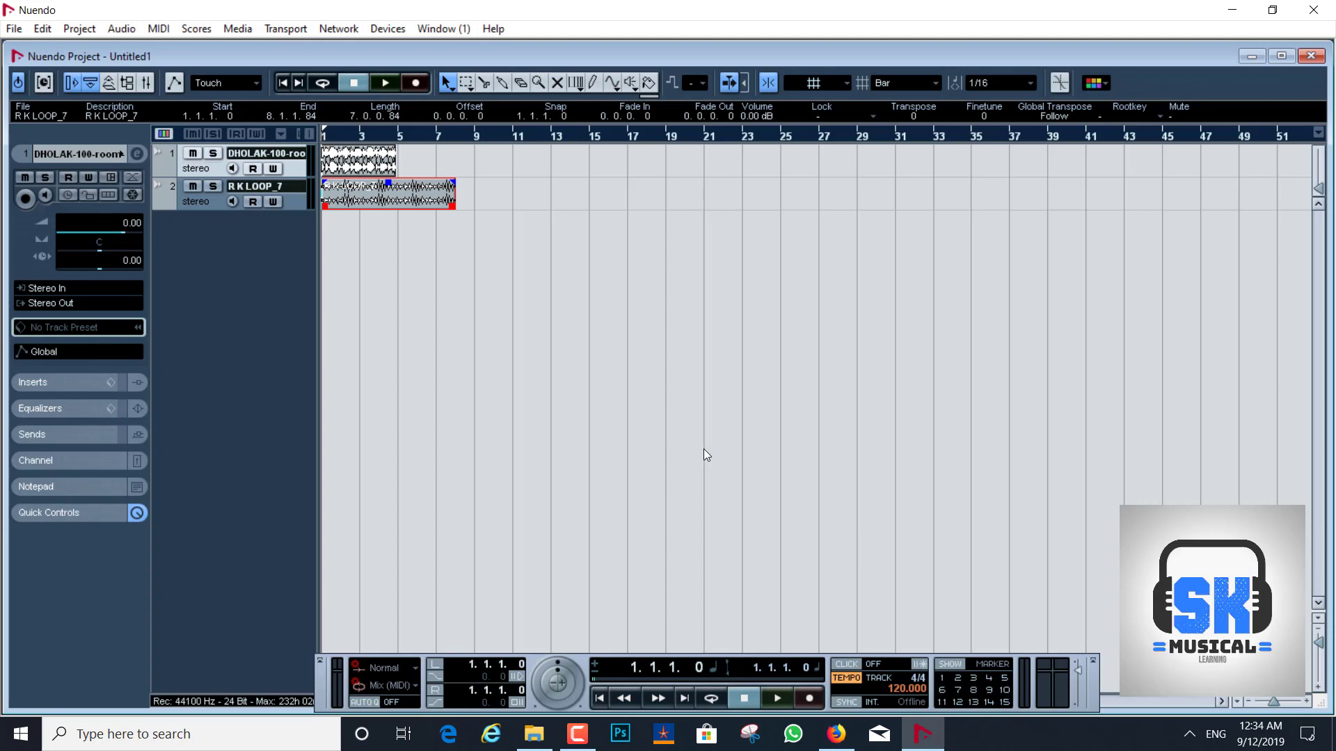
Turn on cycle, set the left locator to bar 7 and the right locator to bar 5, and play from bar 5.
left_click(322, 84)
left_click_drag(327, 132, 437, 135)
left_click(390, 138)
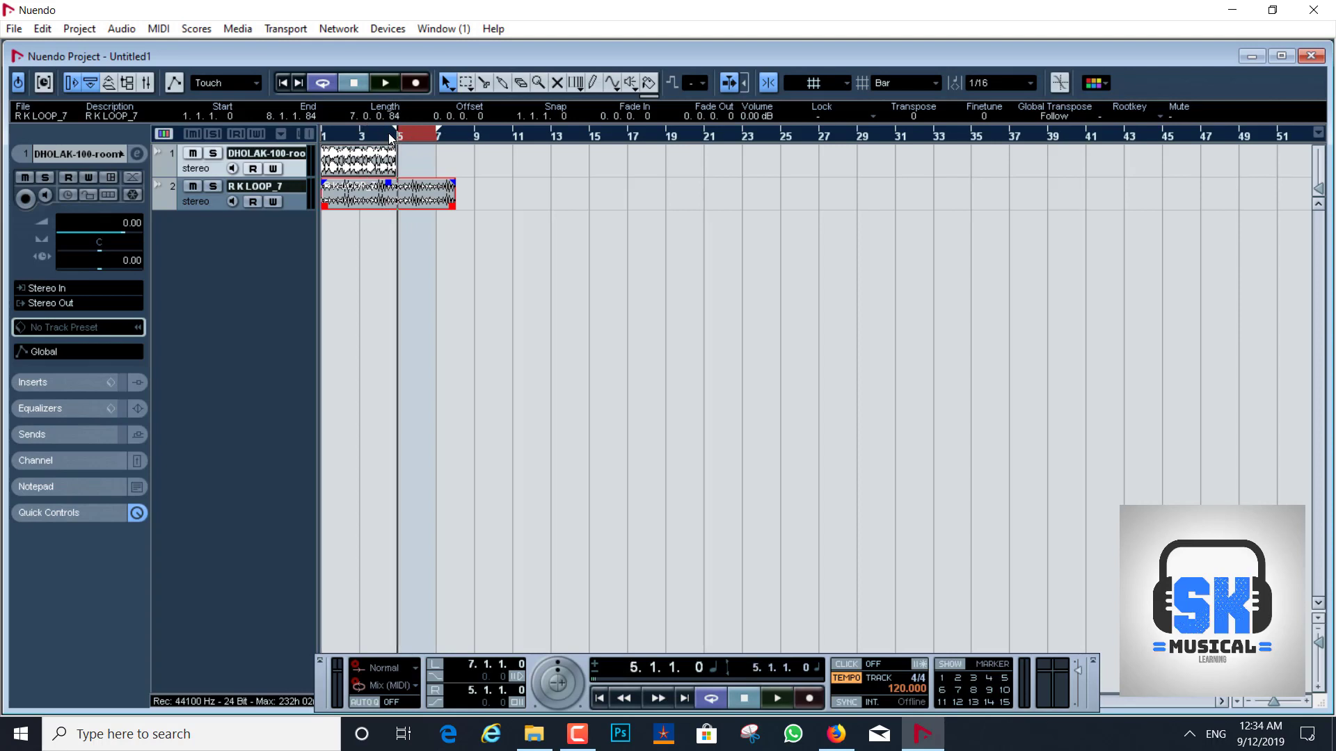
key("space")
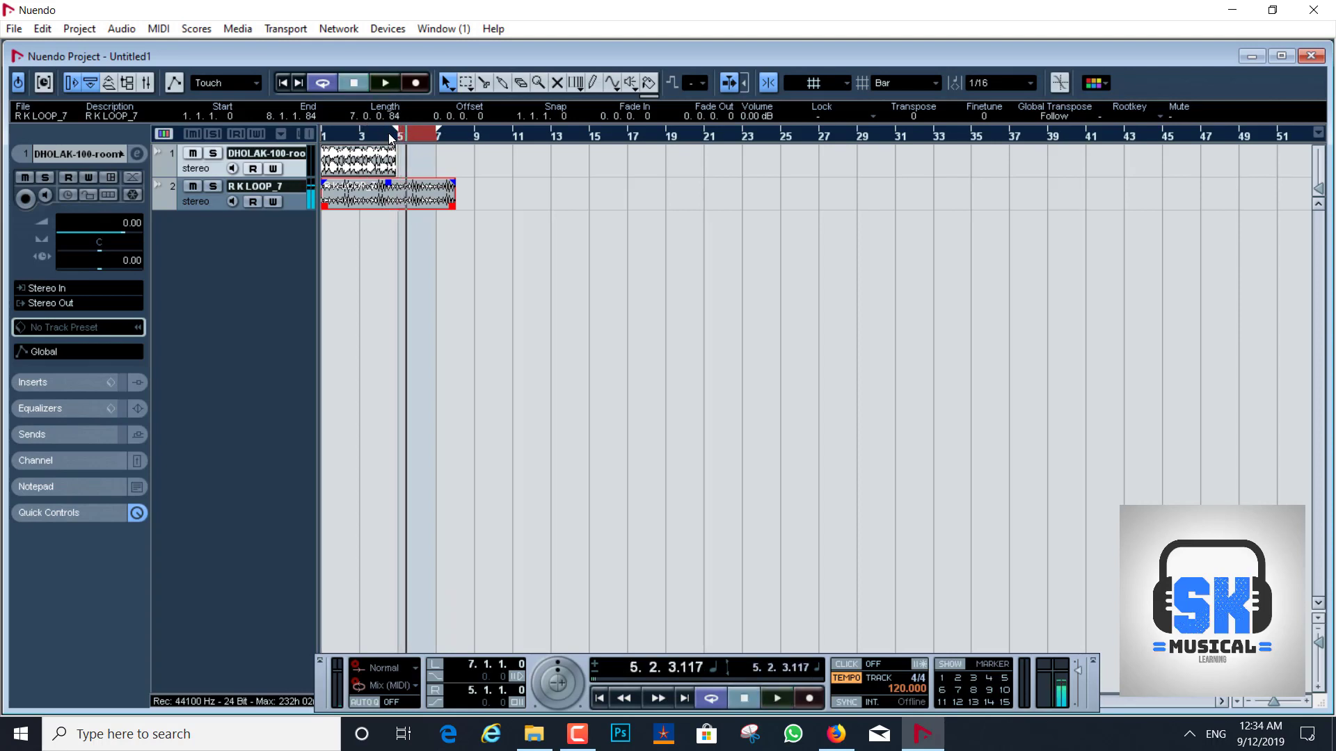
Play both samples from before bar 5, mute the DHOLAK-100-room-01 track, and play on with only R K LOOP_7.
left_click(373, 136)
key("space")
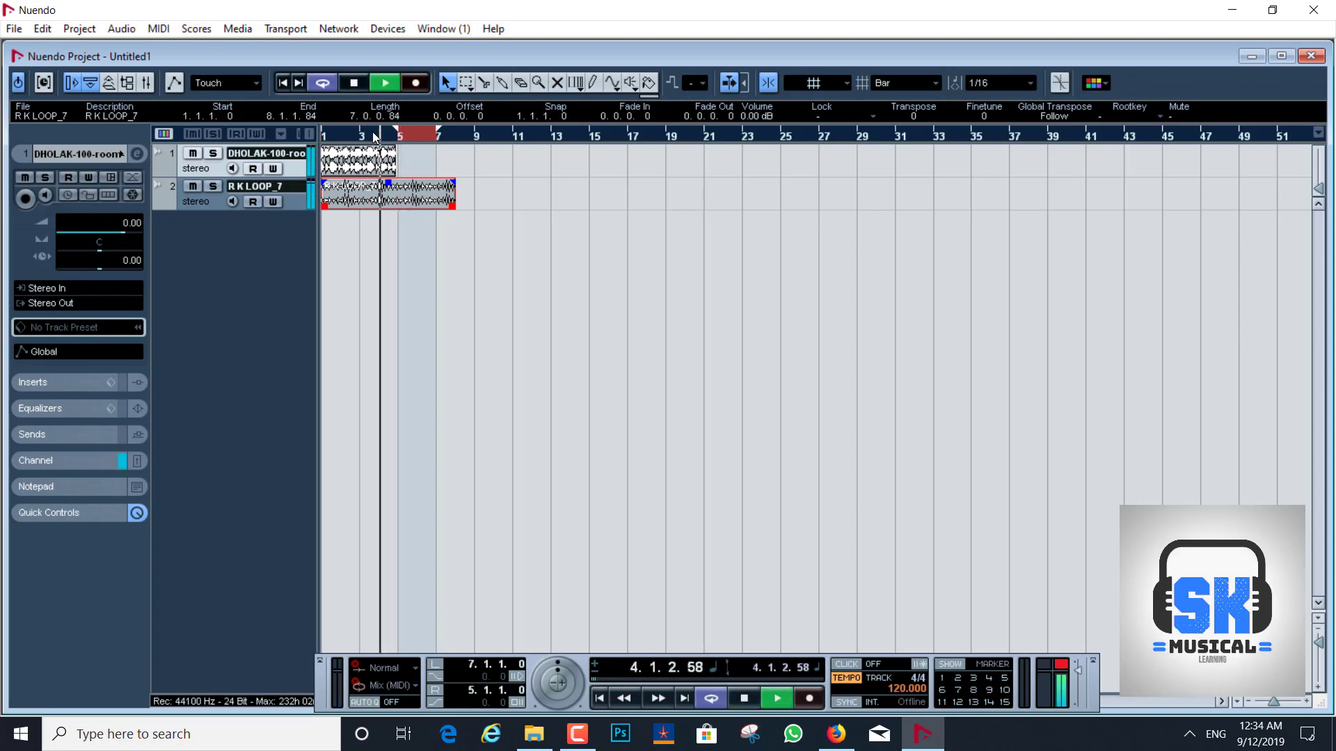
key("space")
key("m")
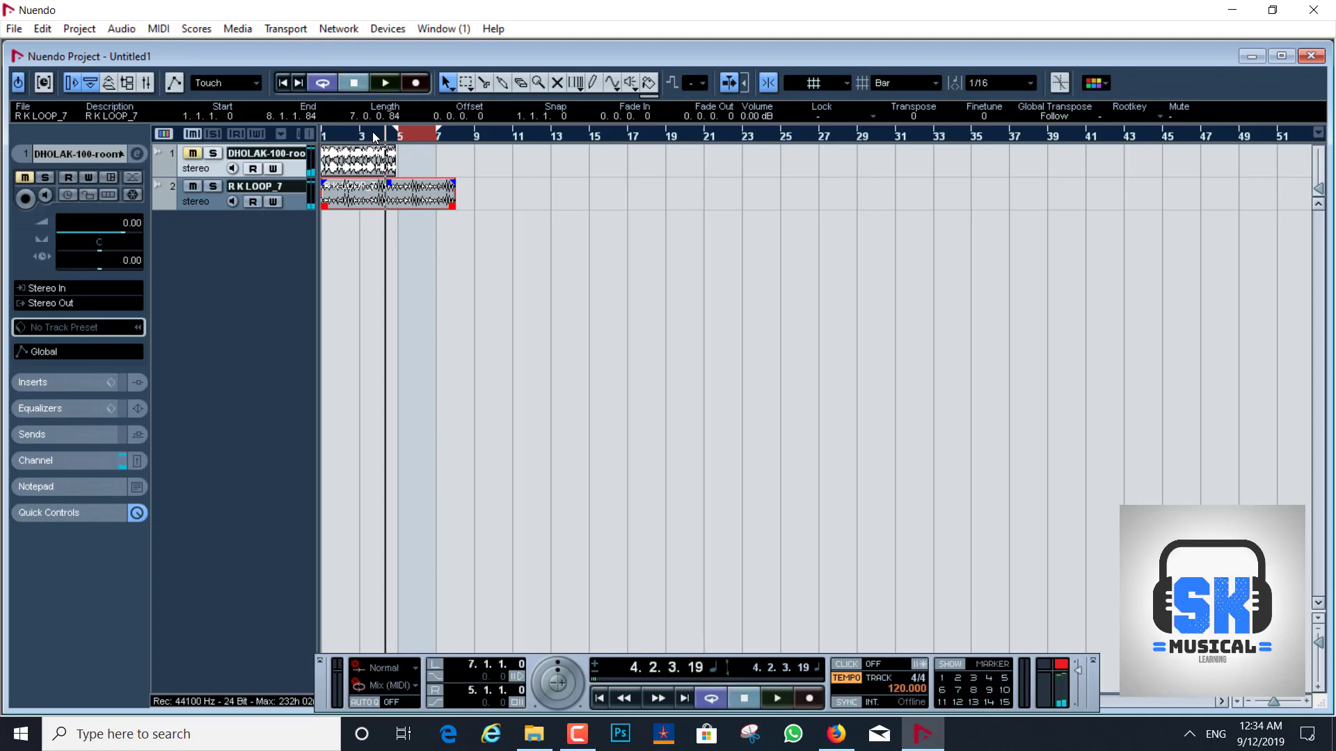
key("space")
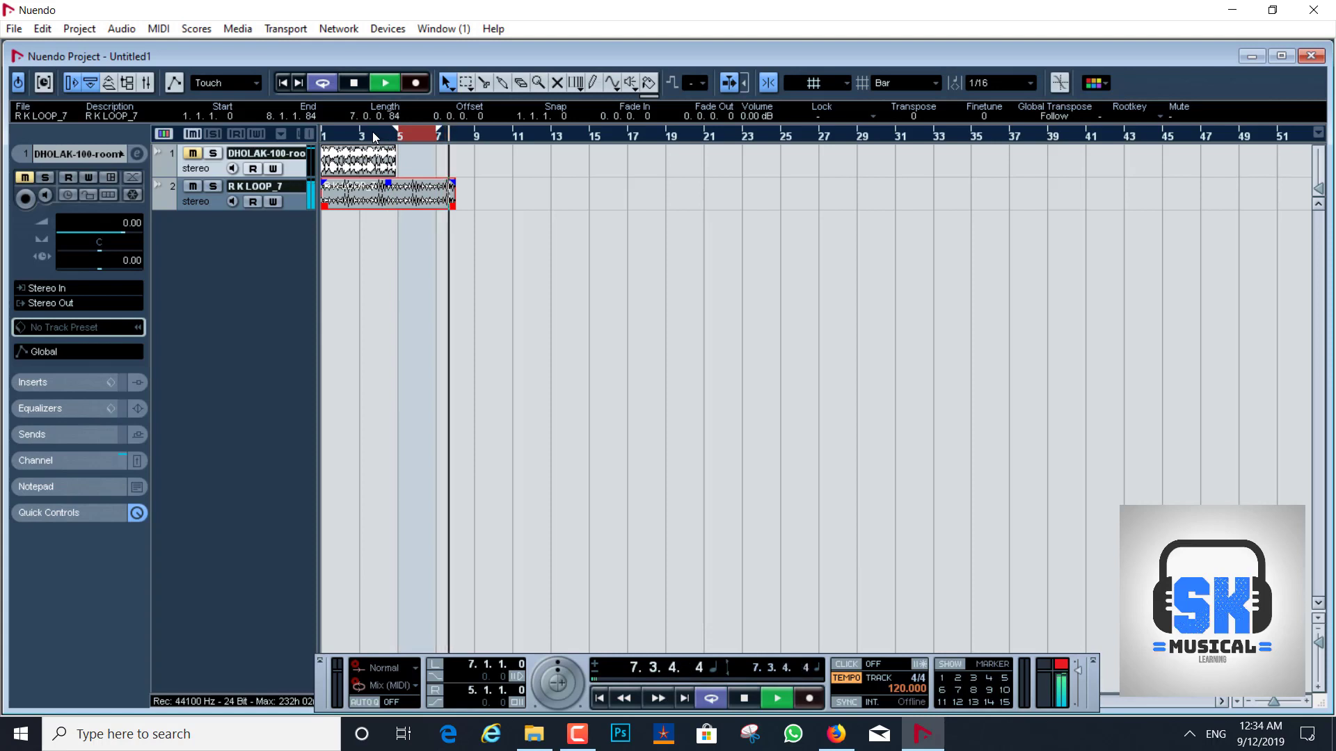
key("space")
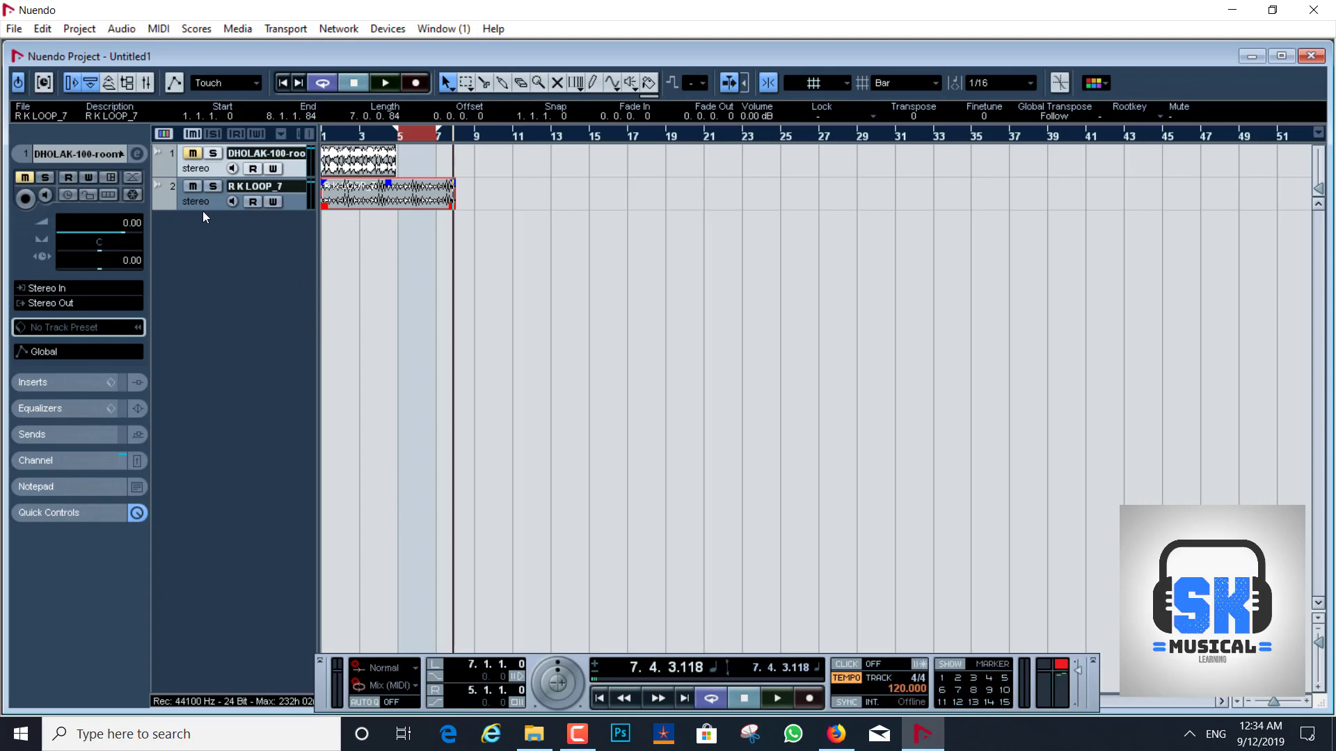
Increase the height of the R K LOOP_7 track and delete its audio event.
left_click_drag(203, 211, 278, 273)
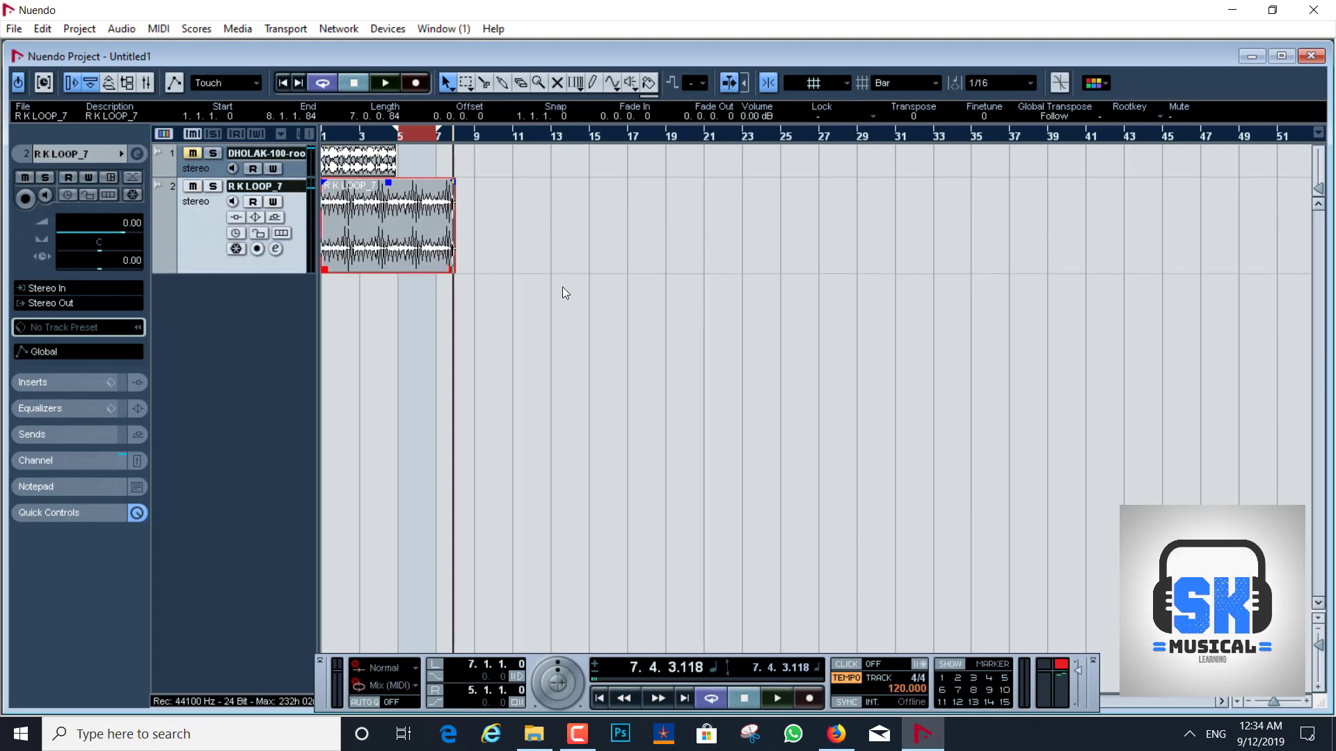
left_click_drag(563, 286, 381, 225)
key("Delete")
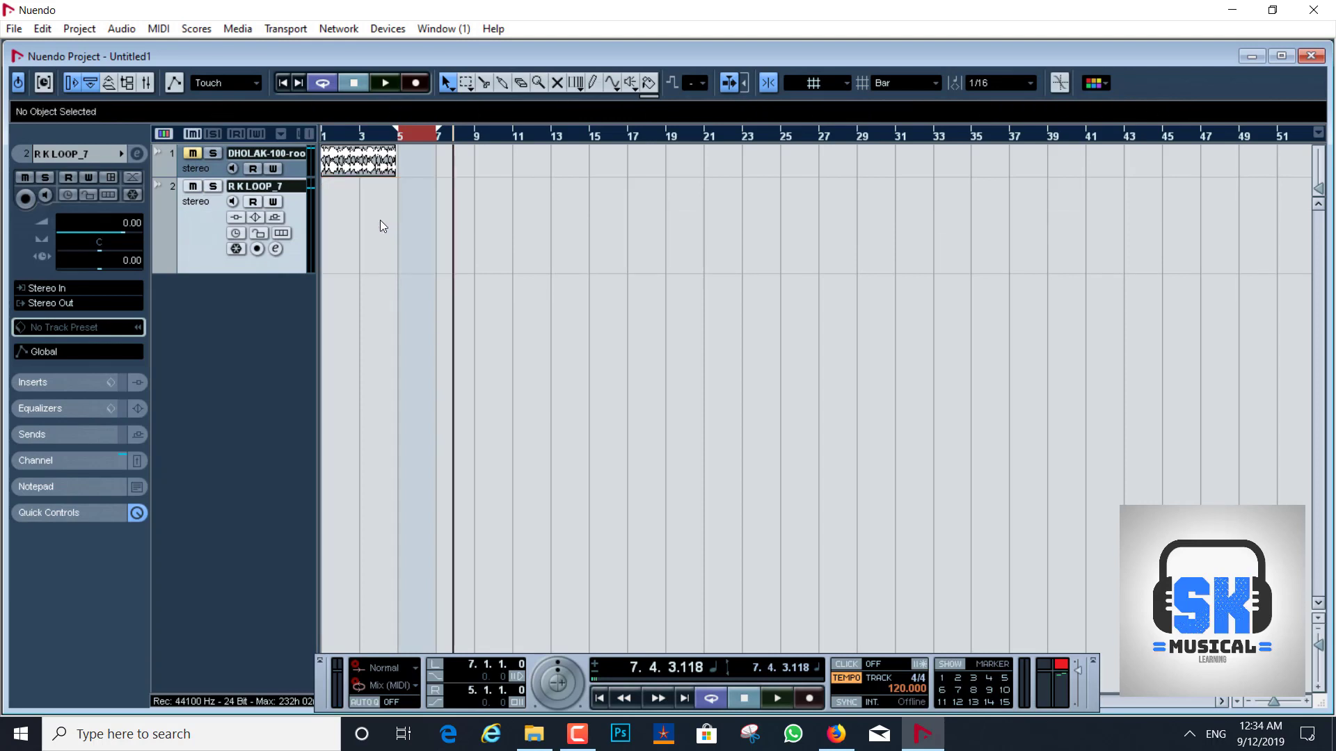
Set both locators to bar 1, and enlarge the DHOLAK-100-room-01 track and its waveform with the project cursor at bar 1.
left_click(385, 167)
left_click_drag(394, 132, 309, 132)
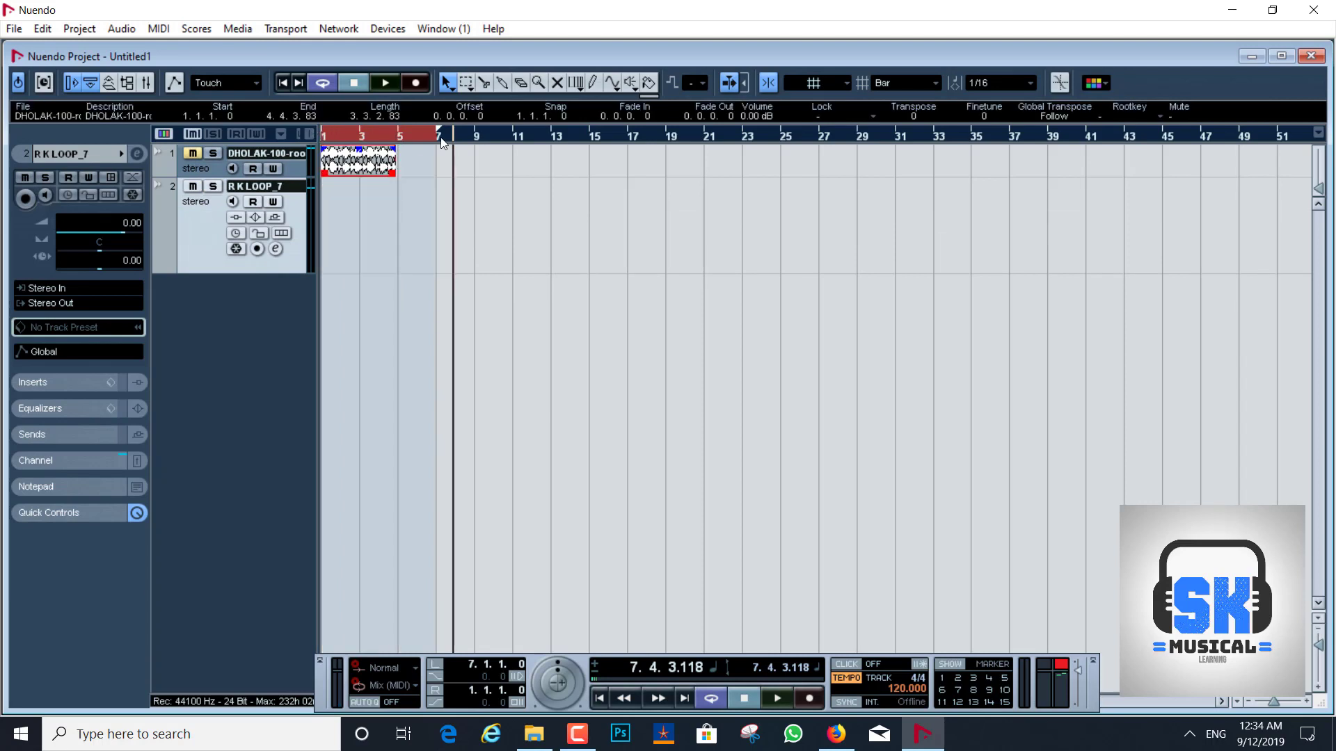
left_click_drag(428, 135, 322, 132)
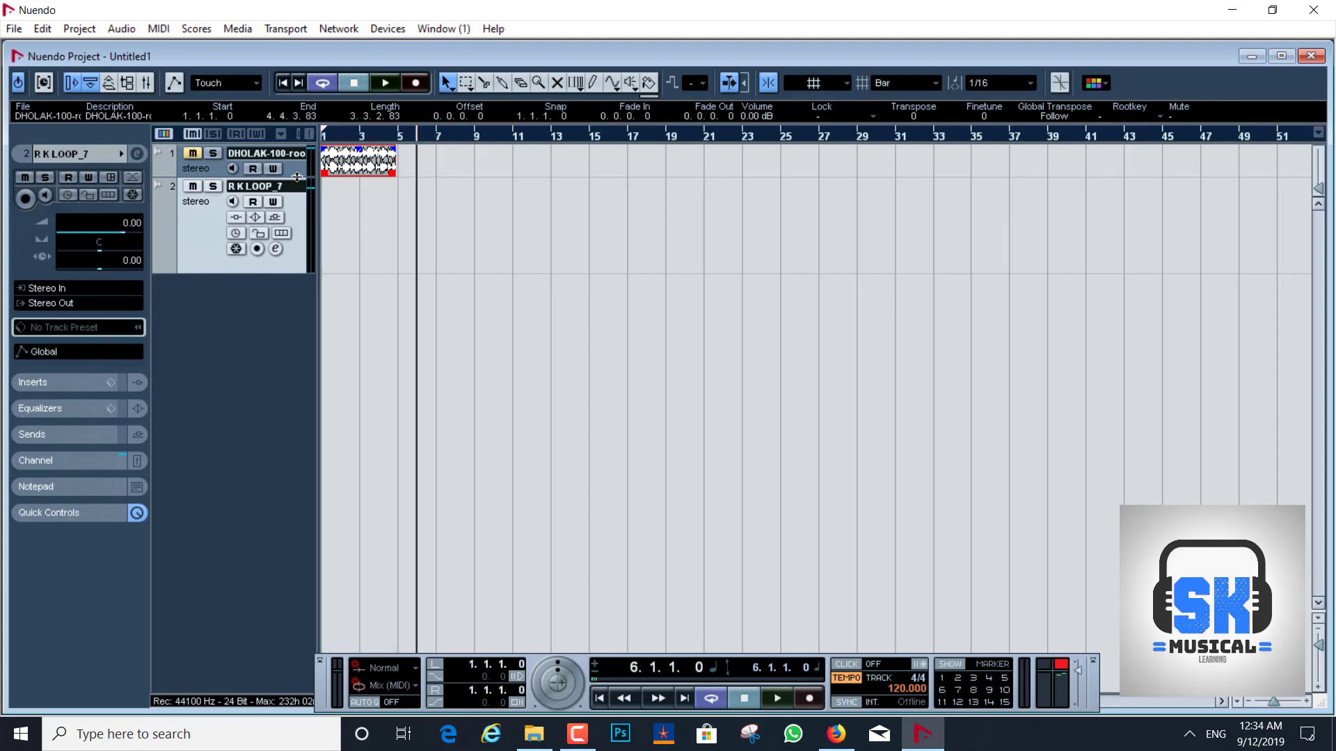
left_click_drag(299, 175, 295, 300)
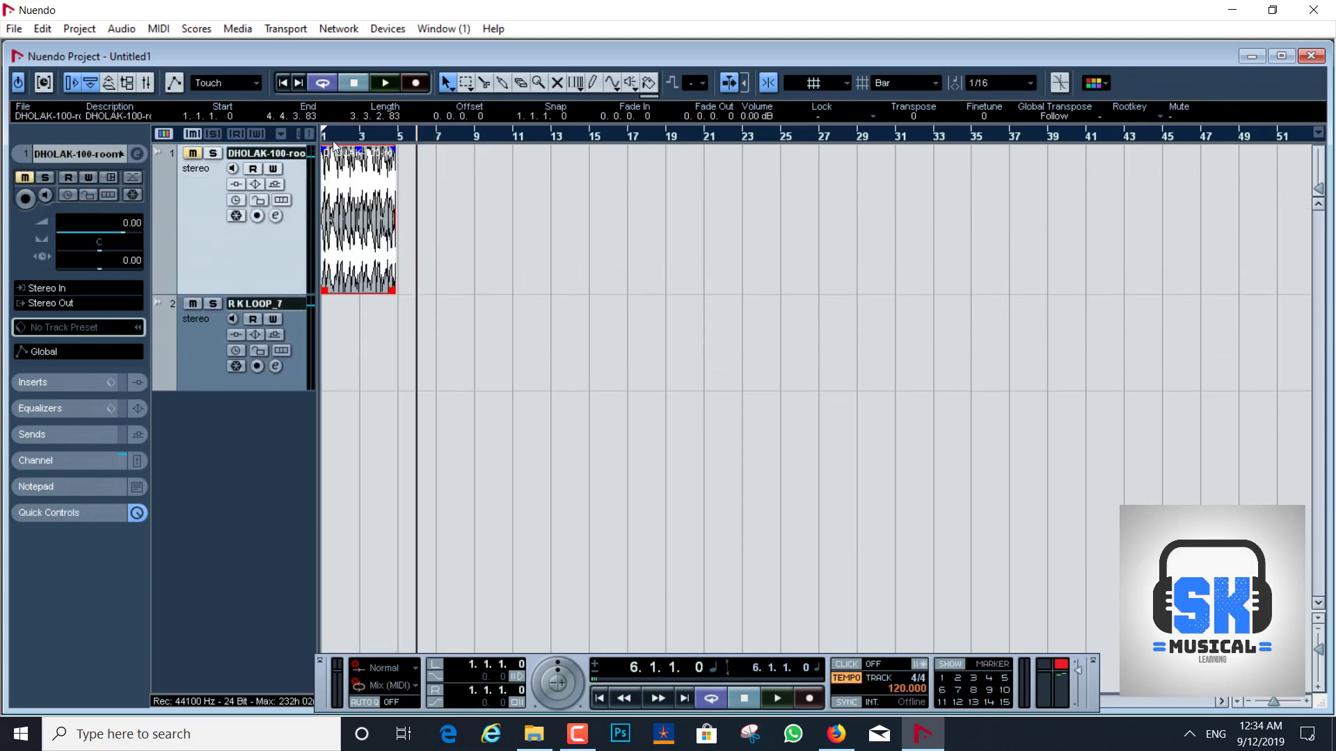
left_click_drag(330, 138, 286, 196)
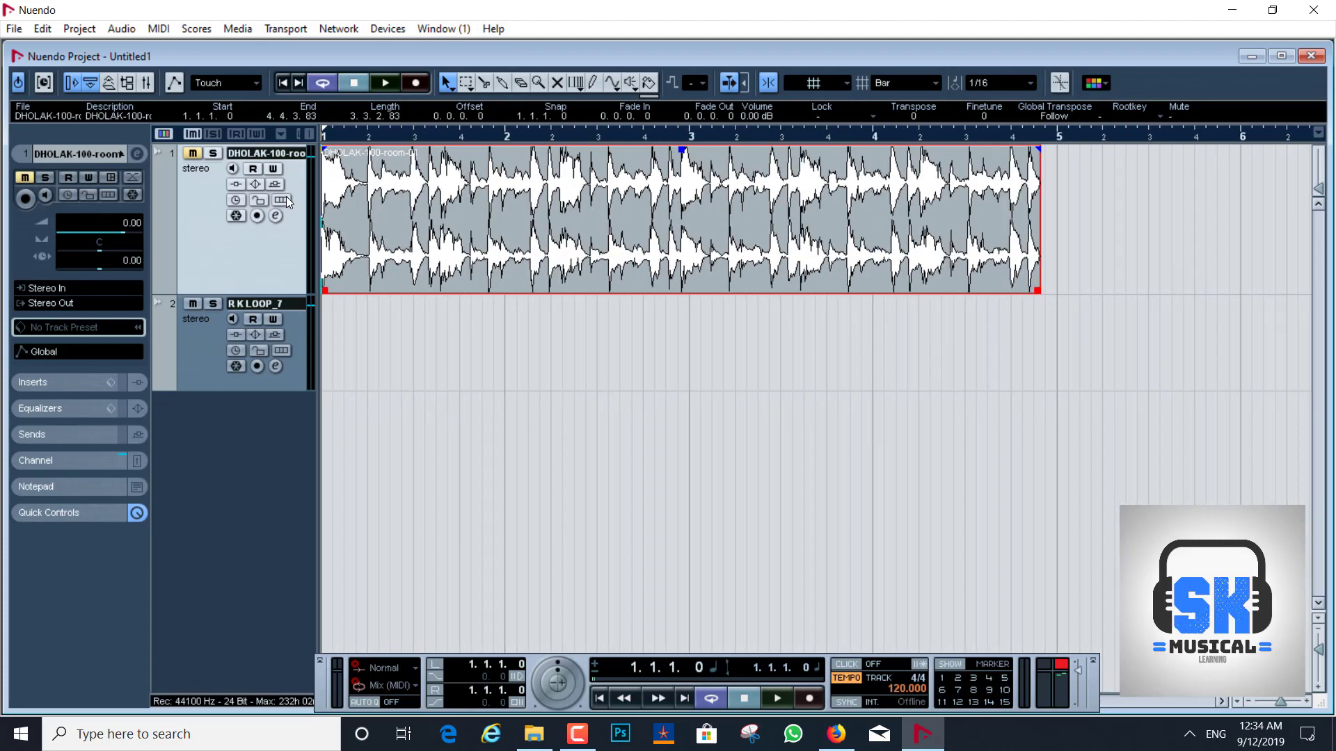
Remove the empty R K LOOP_7 track from the project.
left_click(196, 354)
right_click(194, 345)
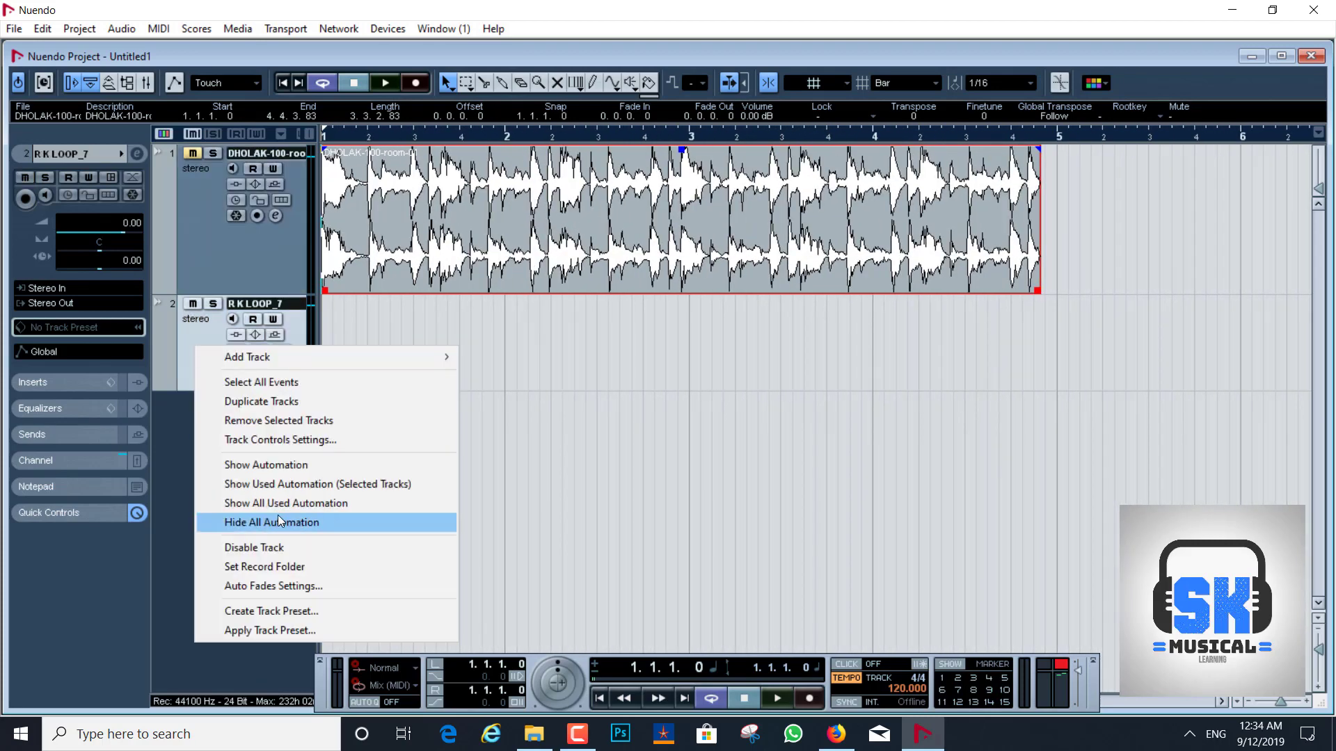
left_click(278, 420)
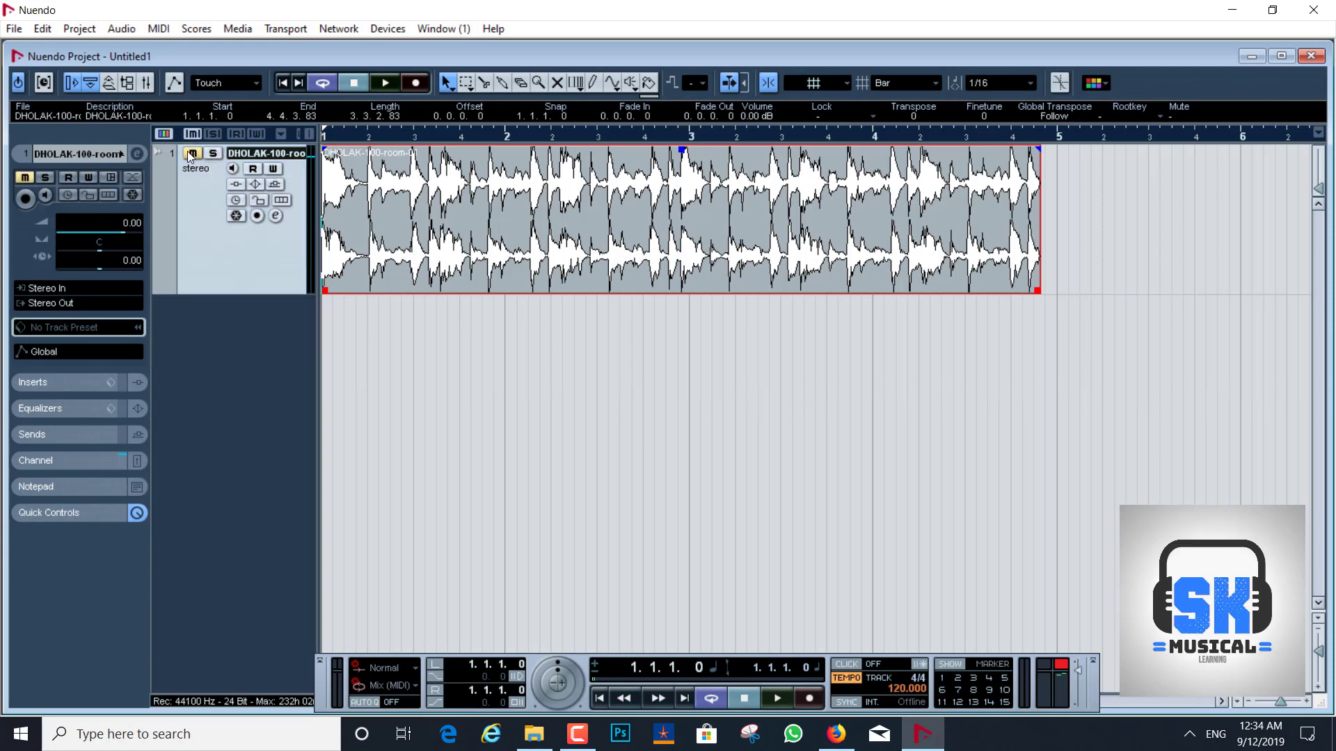
Unmute the DHOLAK-100-room-01 track and compare the sample rates of the two audio clips in the Pool.
left_click(191, 153)
left_click(128, 83)
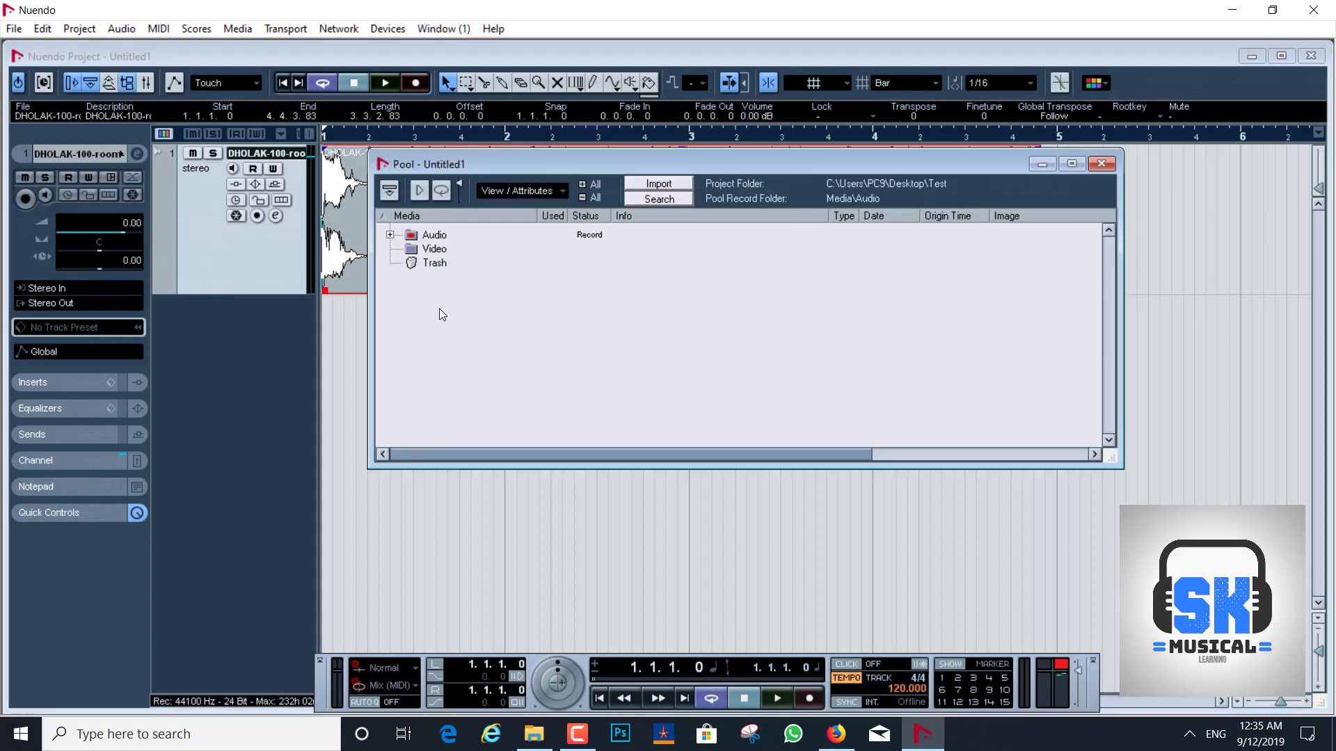
left_click(390, 234)
left_click(658, 251)
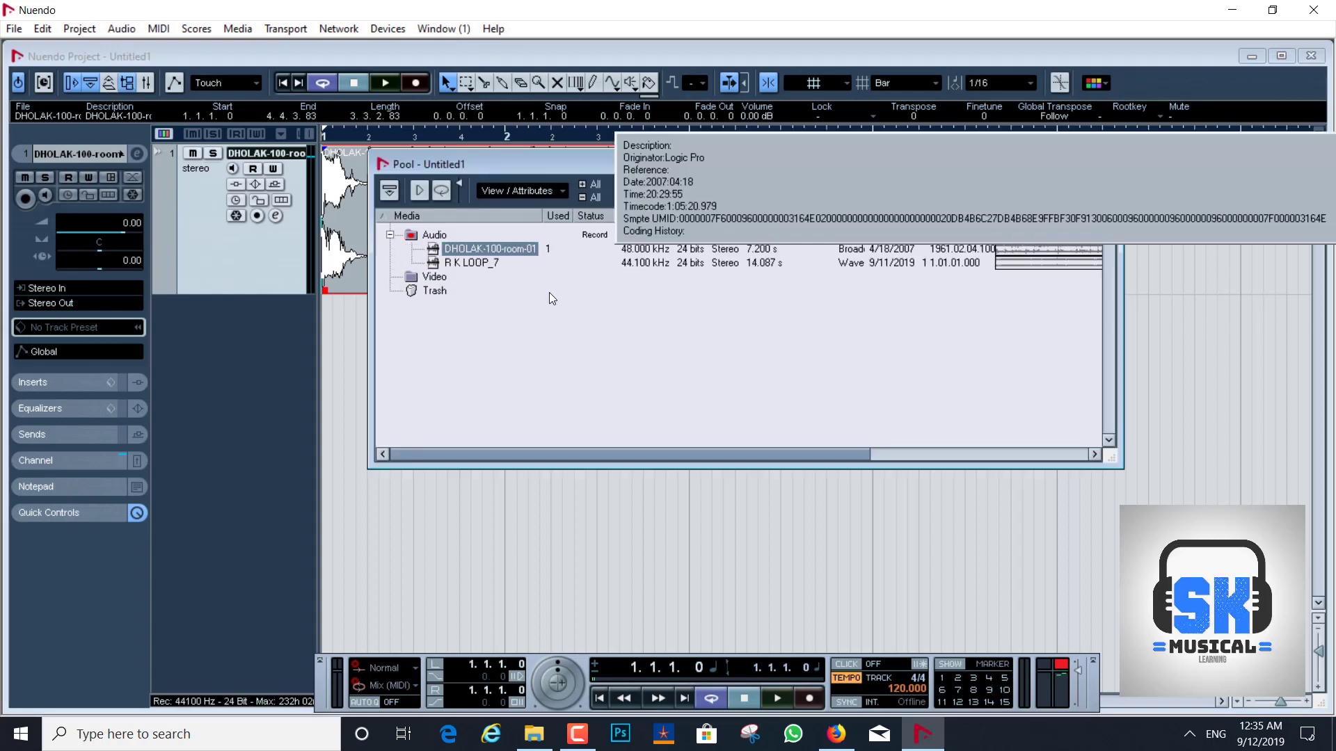
left_click(568, 262)
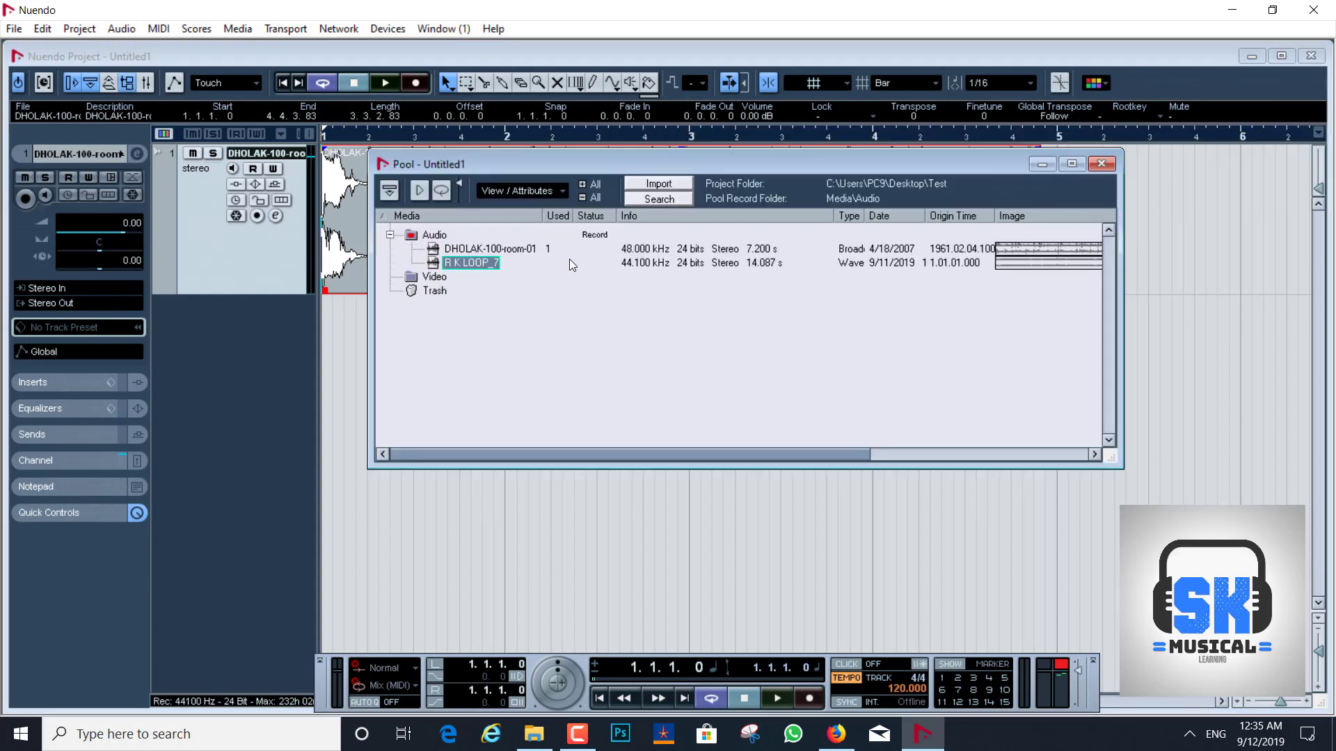
left_click(640, 249)
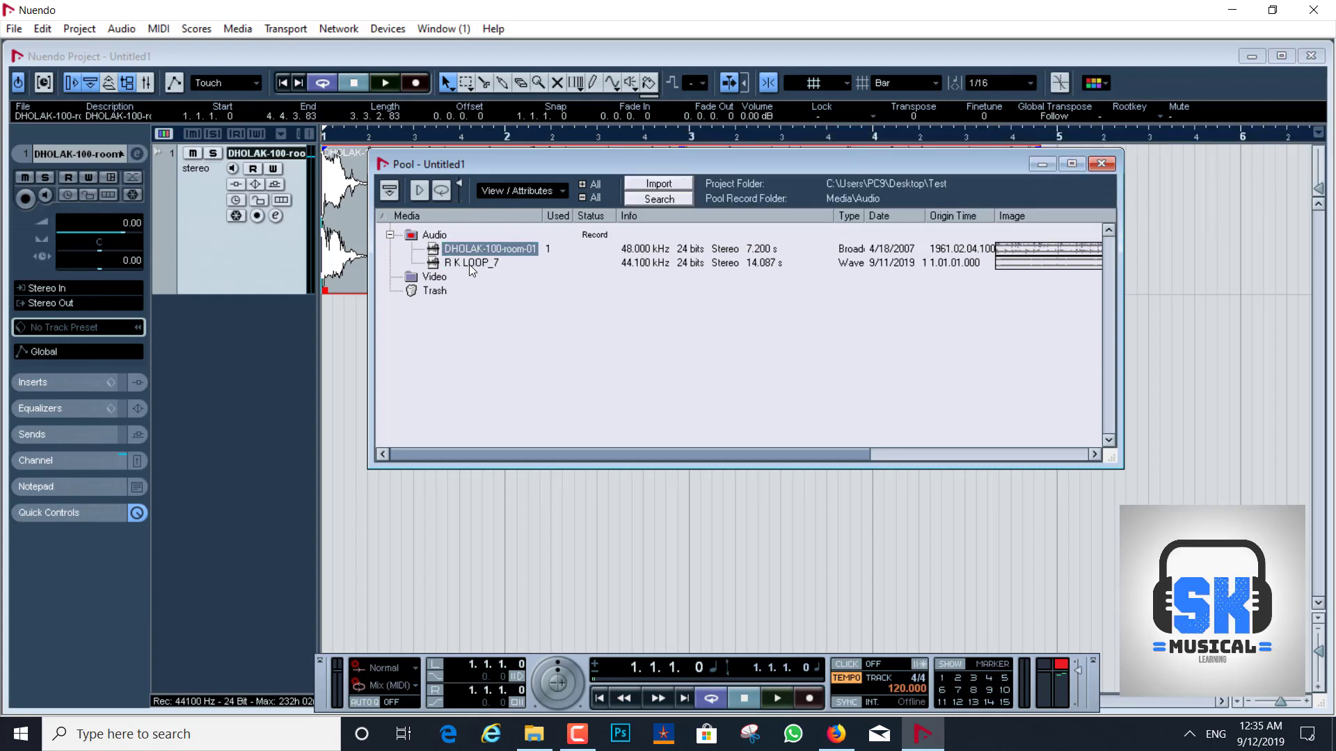
Insert R K LOOP_7 from the Pool at bar 1 on a new track beneath the DHOLAK-100-room-01 track.
left_click_drag(471, 263, 371, 391)
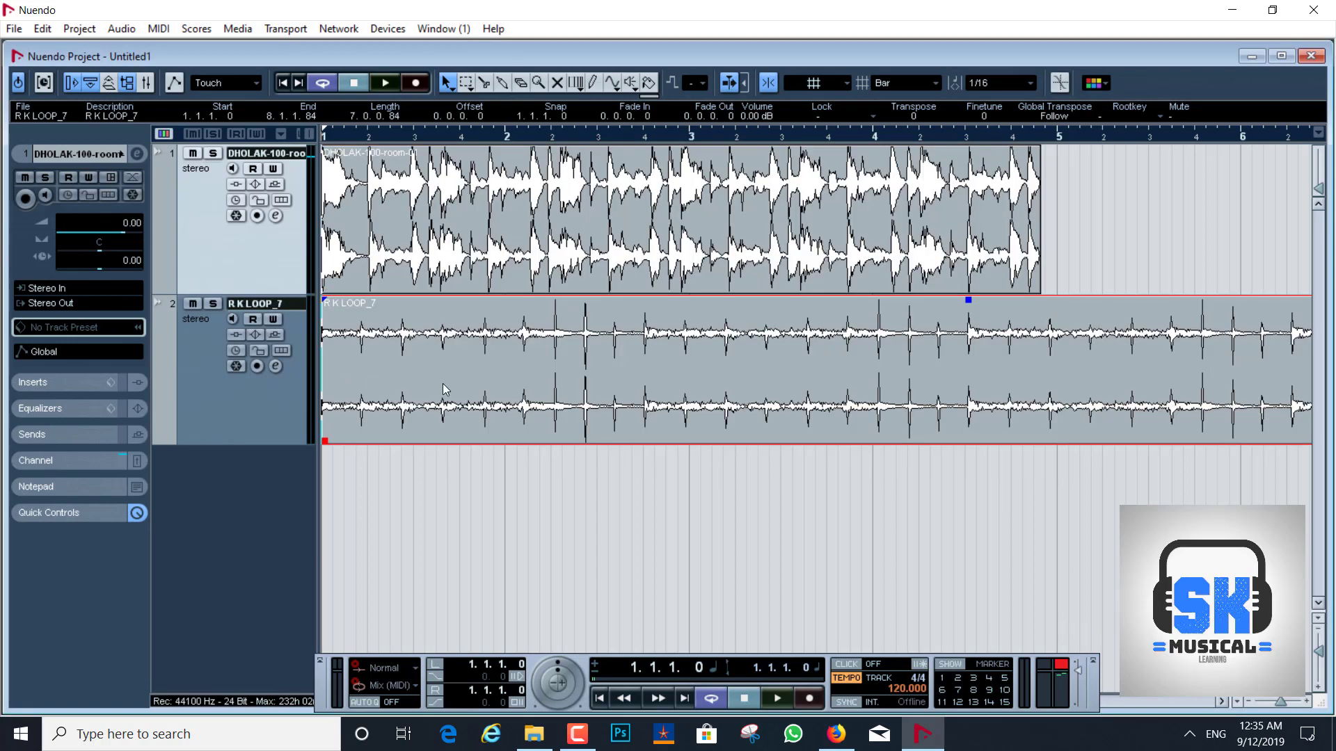
key("g")
key("g")
key("g")
key("g")
key("g")
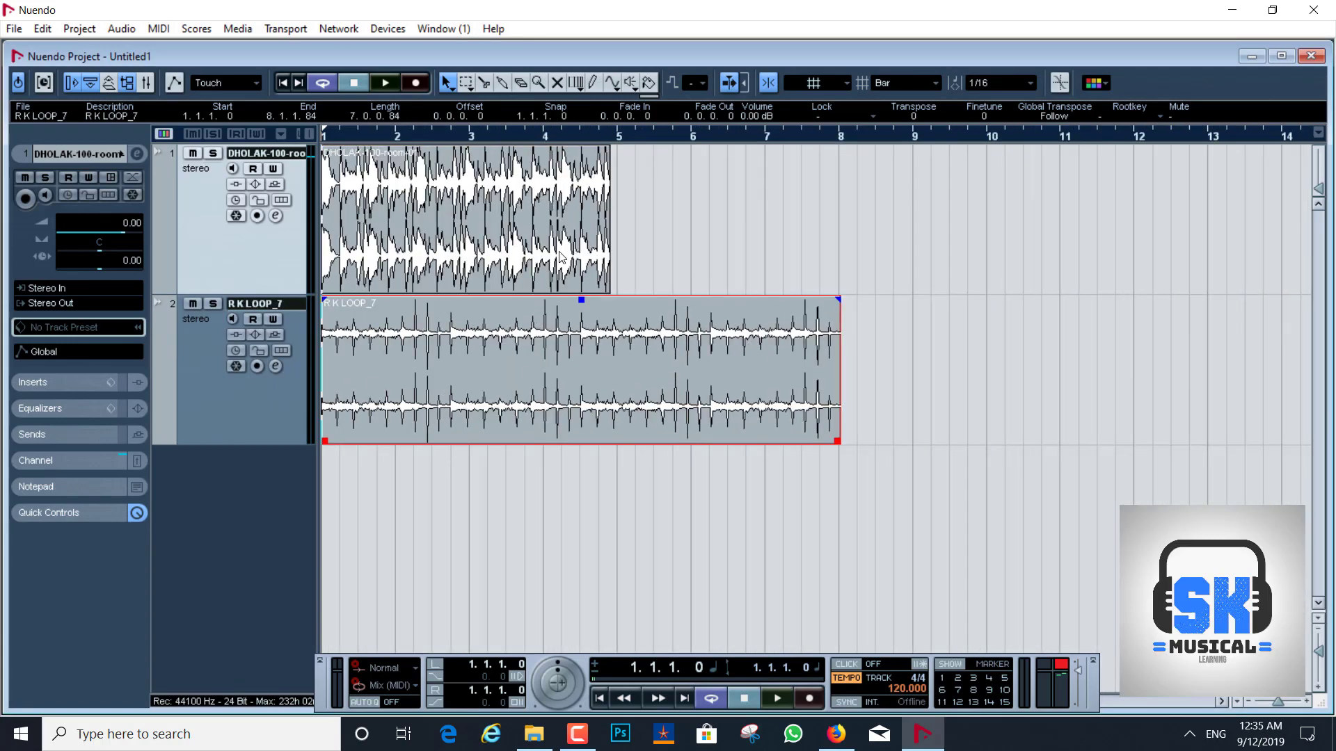
Remove the R K LOOP_7 track together with its event from the project.
left_click(494, 209)
left_click(232, 407)
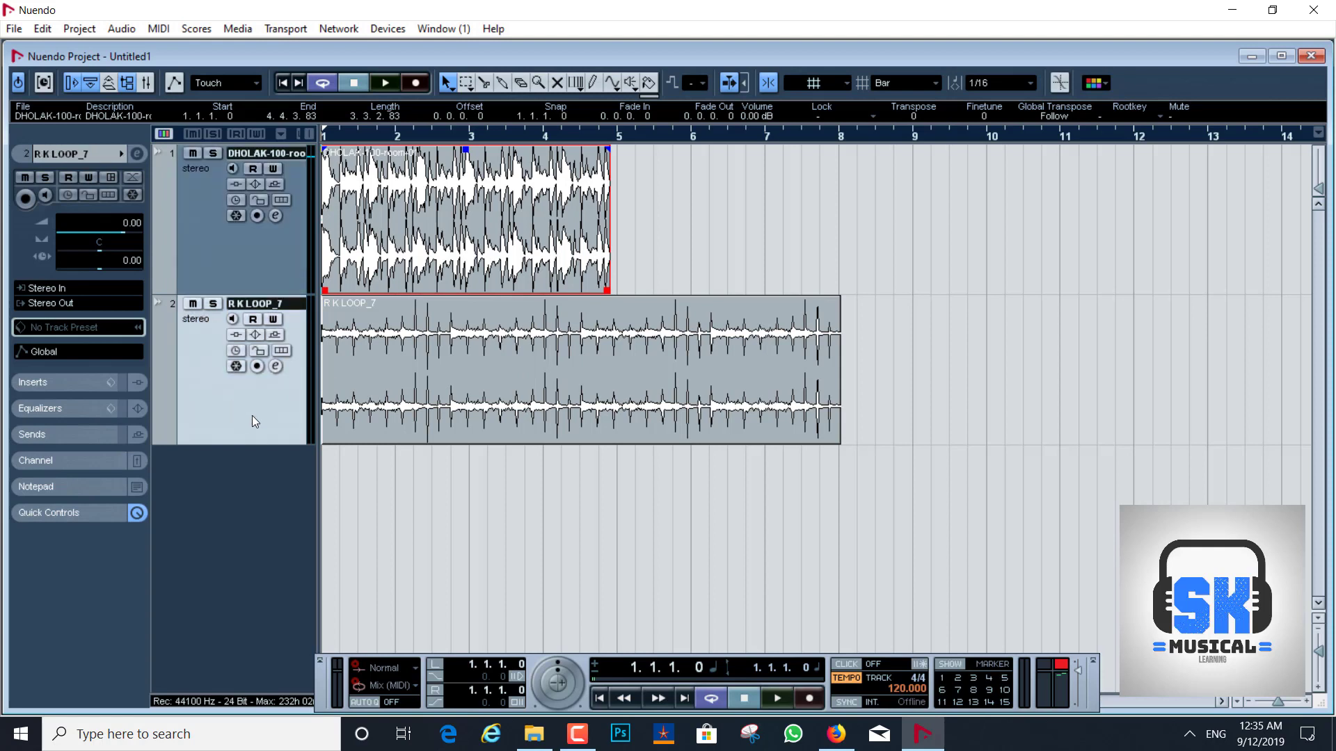
right_click(252, 415)
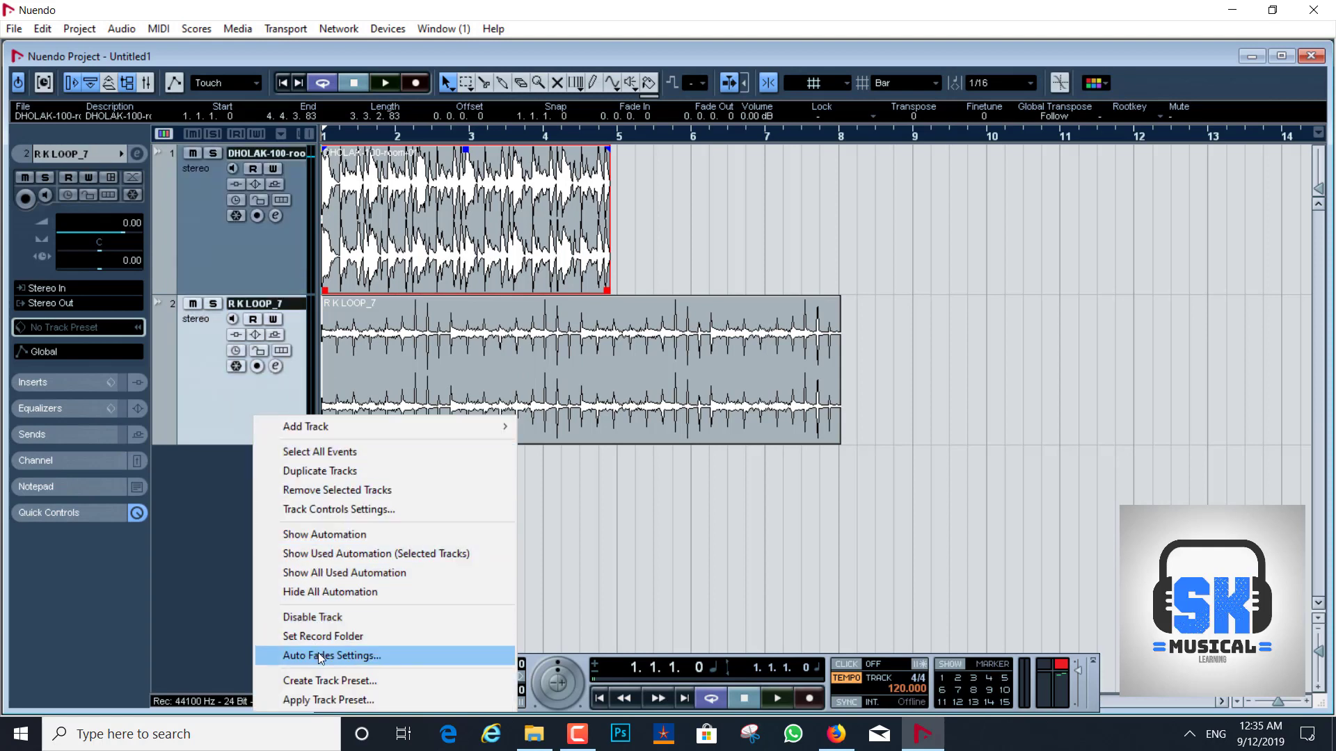
left_click(312, 490)
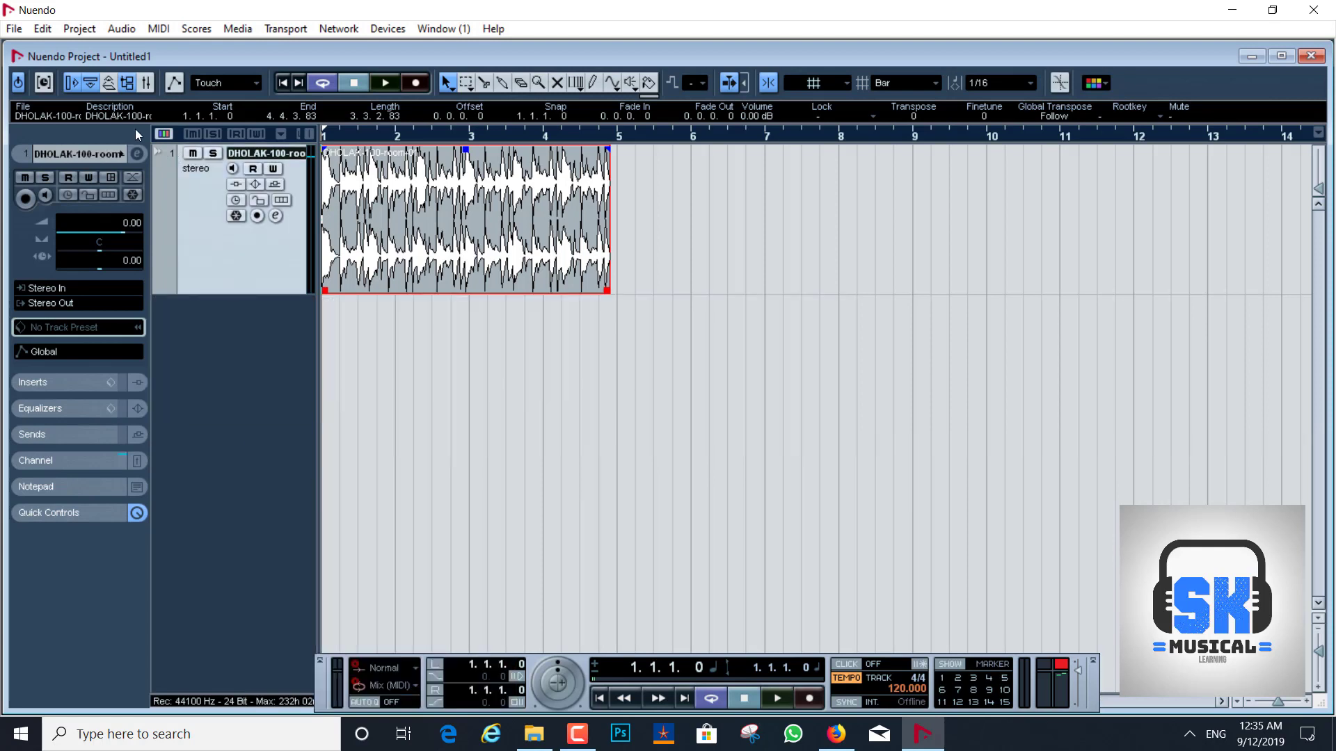
Examine the sample rate options in Project Setup and cancel without changing anything.
left_click(80, 31)
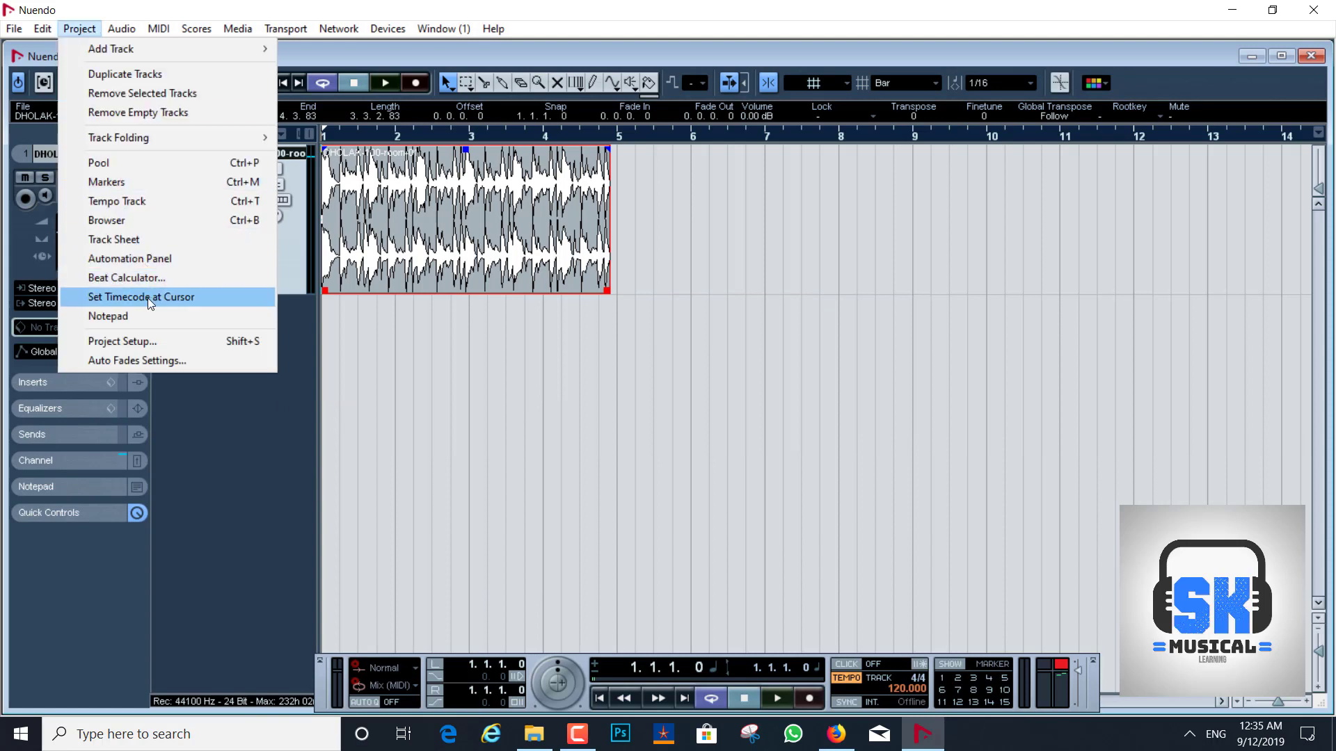
left_click(141, 343)
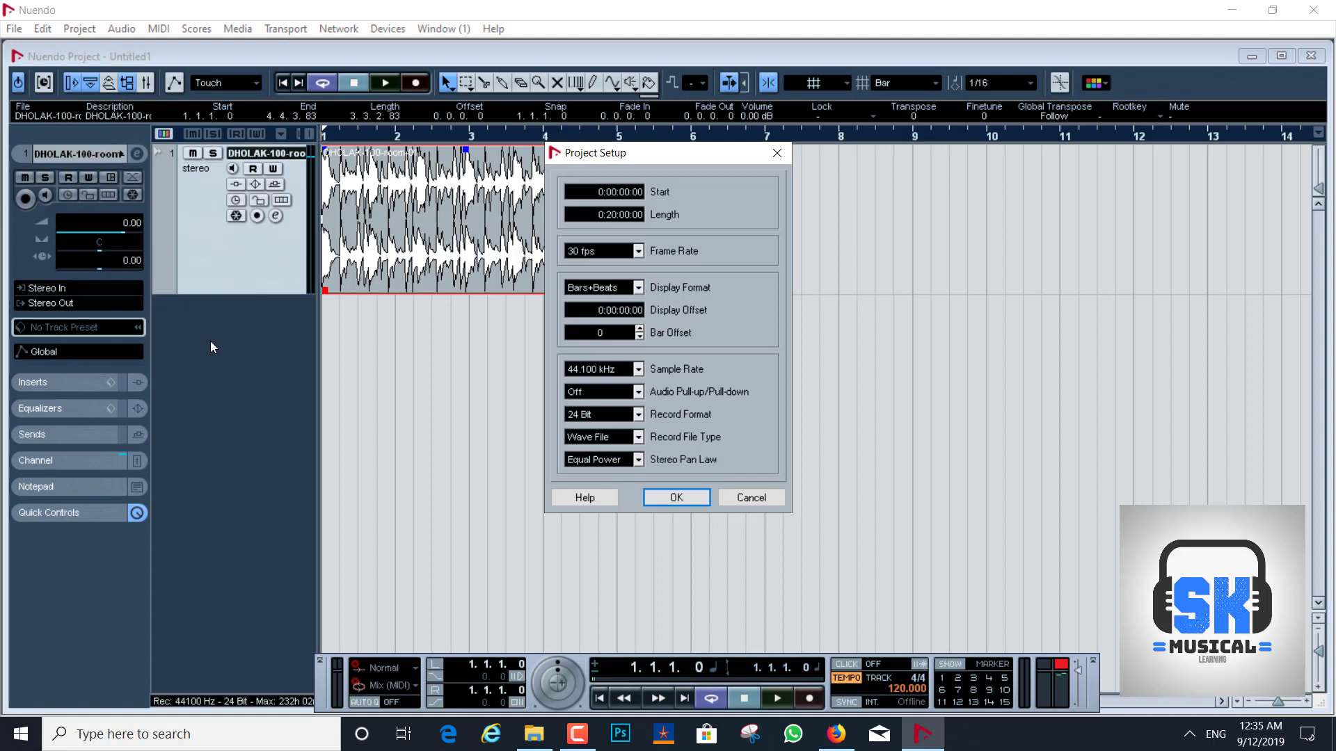
left_click(638, 370)
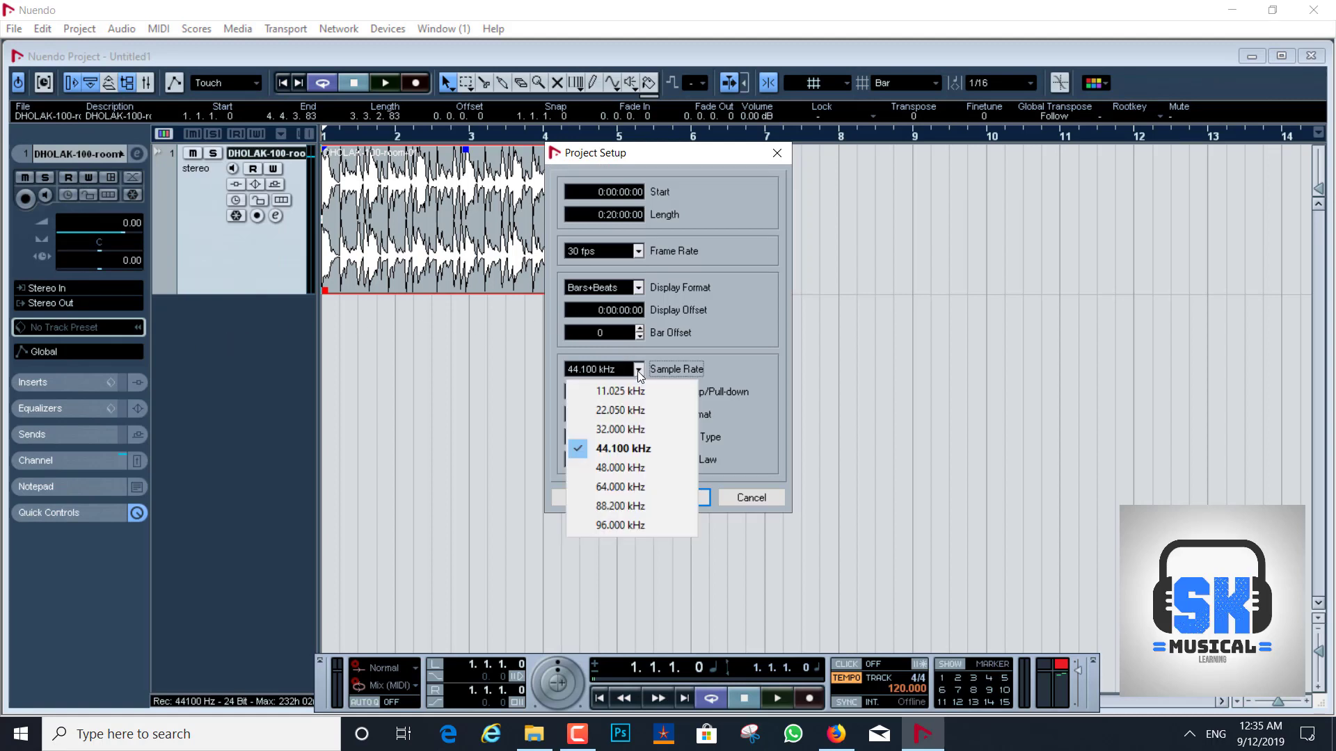
left_click(738, 305)
left_click(752, 496)
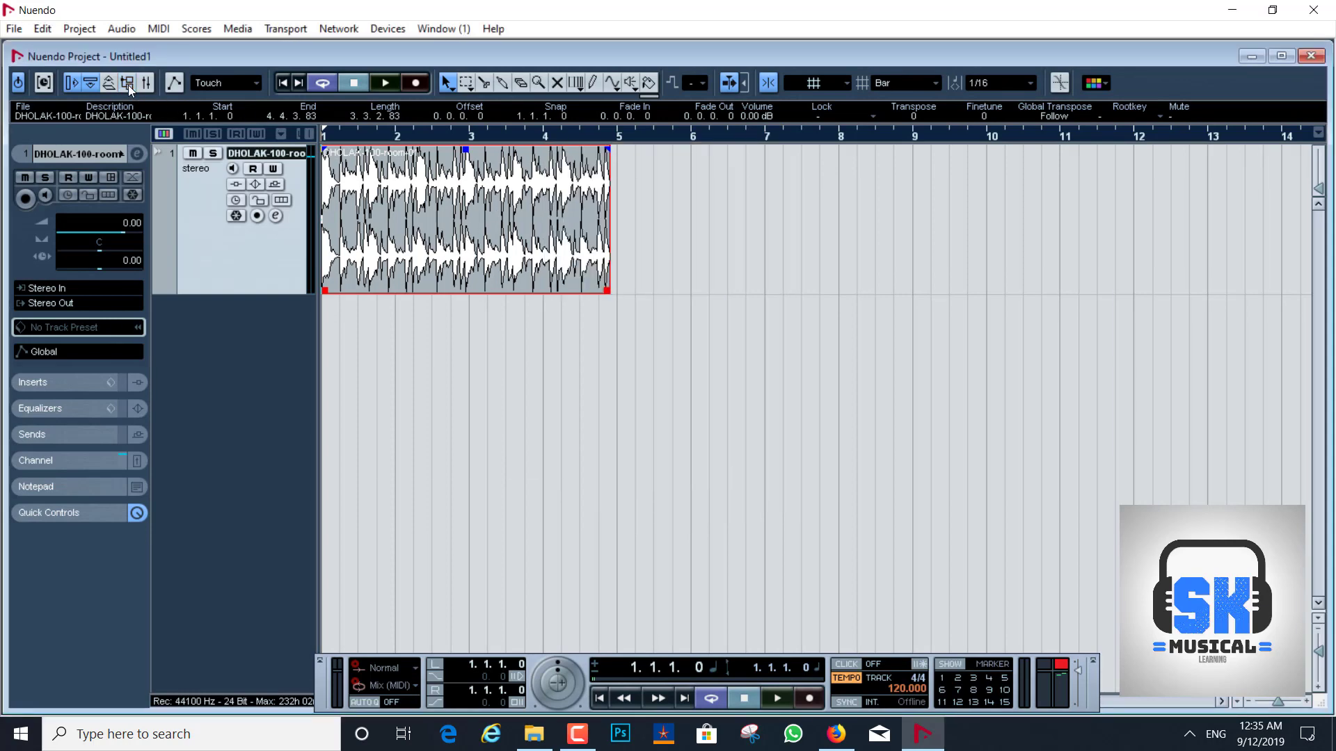
Convert the DHOLAK-100-room-01 clip in the Pool to a 44.100 kHz sample rate as a new file.
key("ctrl+p")
right_click(496, 250)
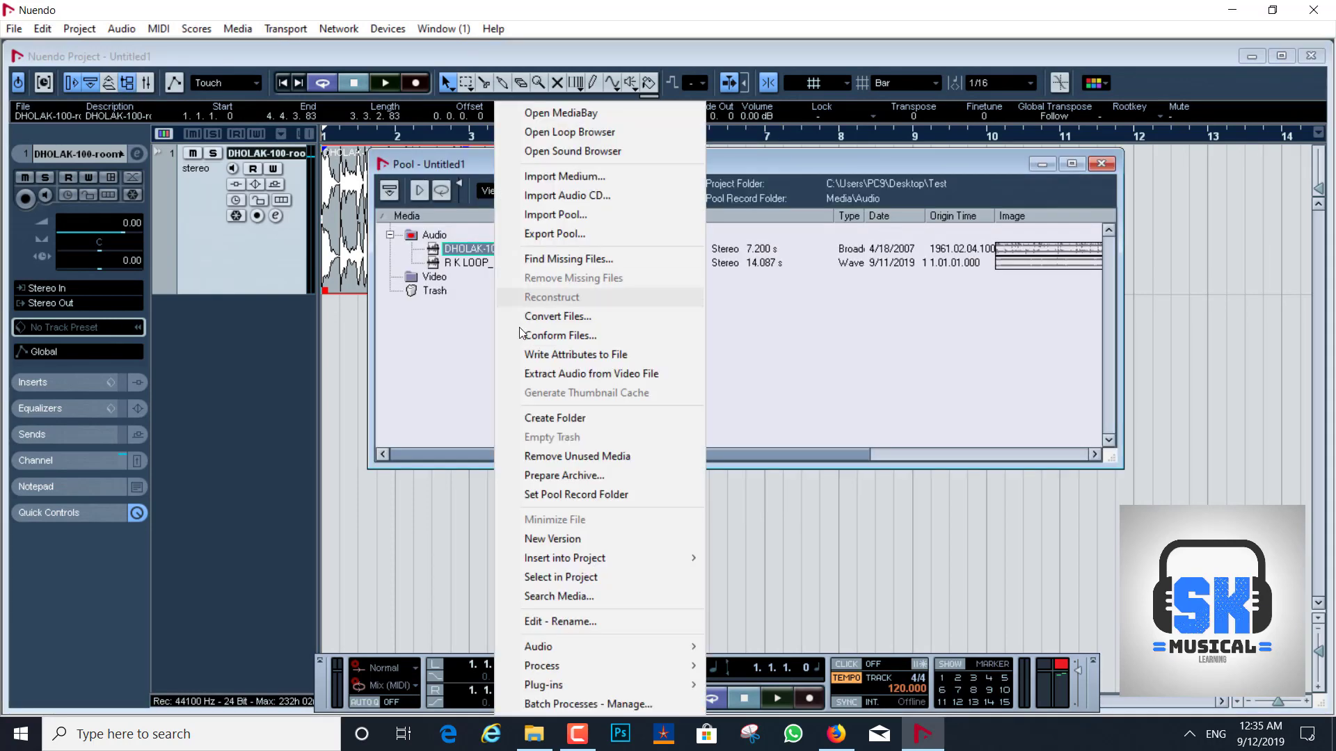
left_click(566, 317)
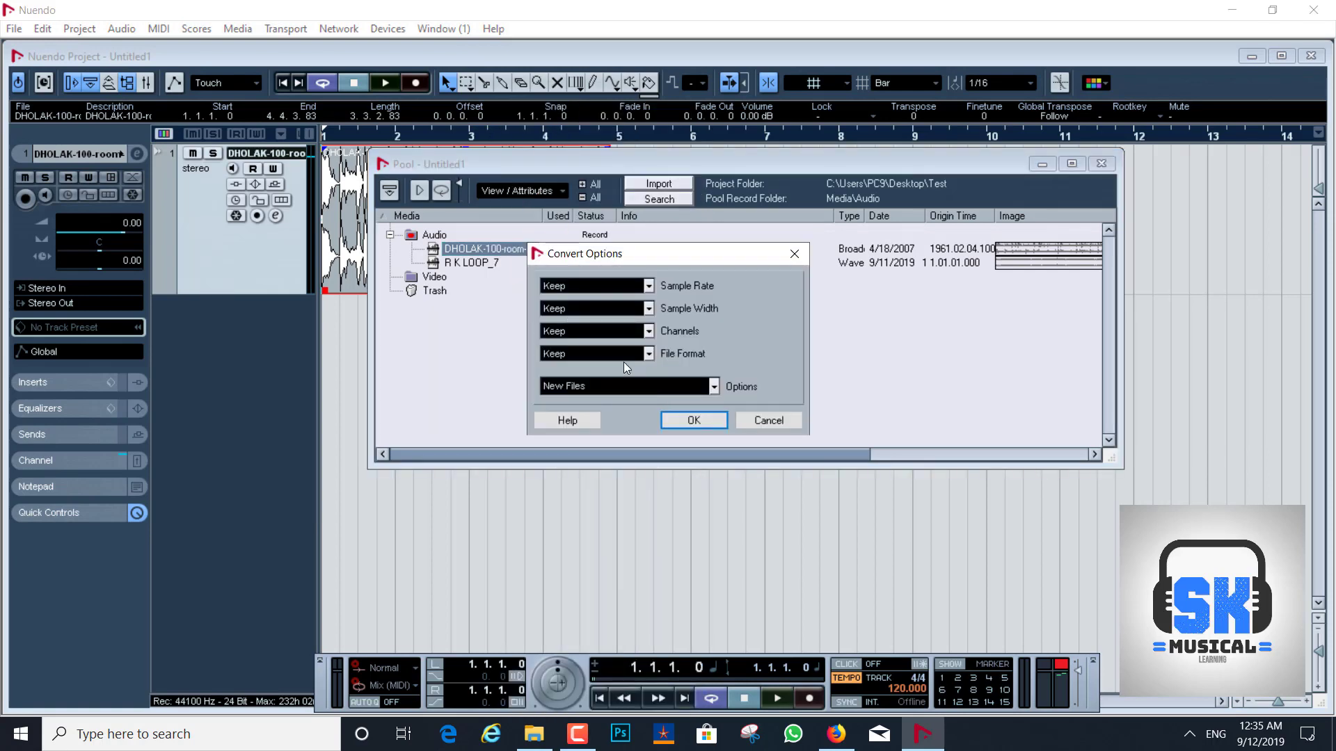
left_click(584, 286)
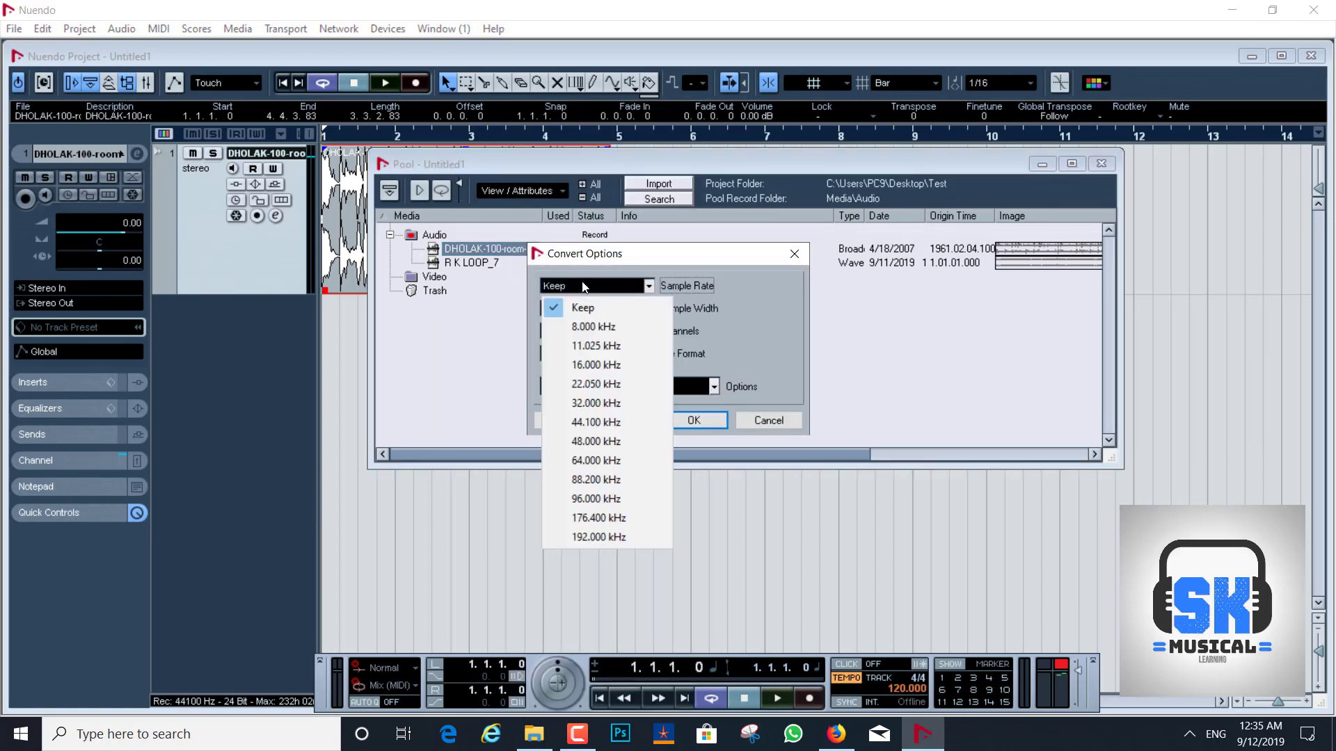
left_click(595, 423)
left_click(699, 420)
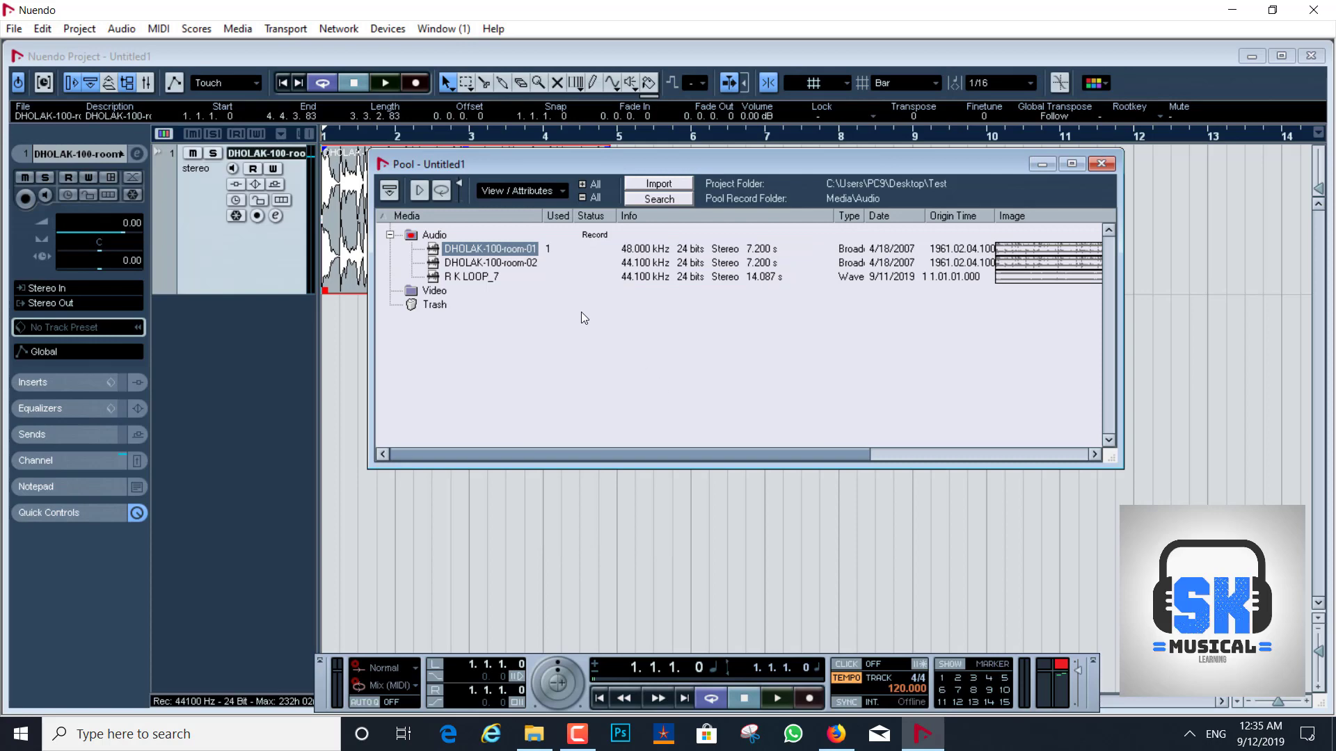
Insert the DHOLAK-100-room-02 clip from the Pool at bar 1 on a new second track.
left_click(481, 266)
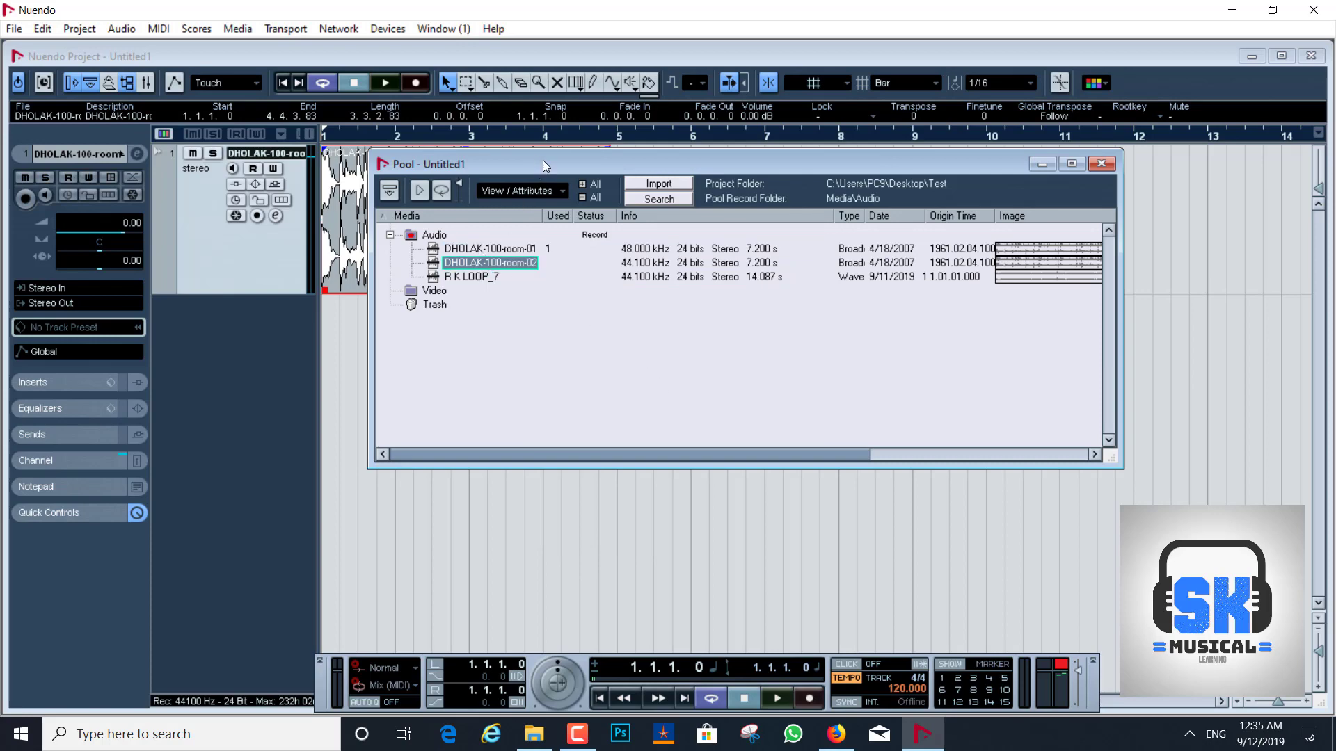
left_click_drag(543, 160, 723, 235)
left_click_drag(685, 341, 330, 337)
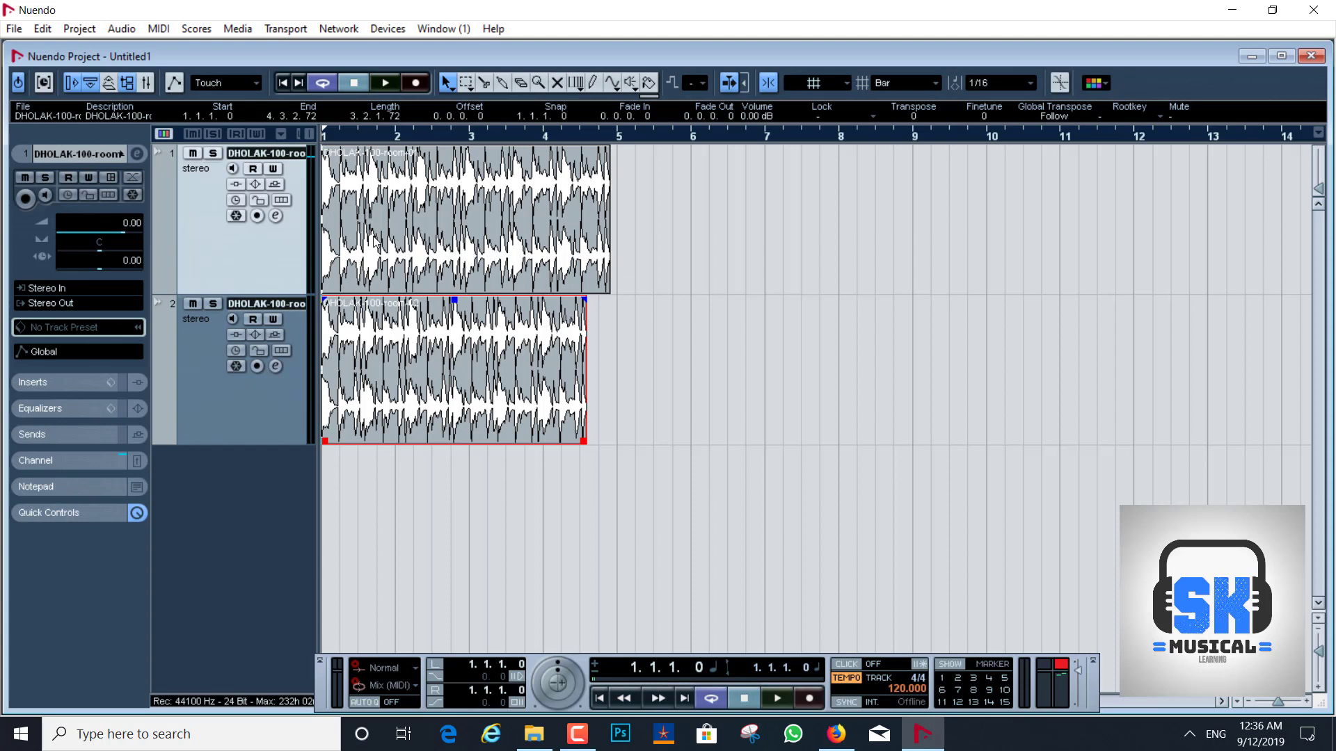
Open Export Audio Mixdown for the soloed DHOLAK-100-room-01 track with the locators at bars 1 and 5.
left_click_drag(326, 136, 616, 136)
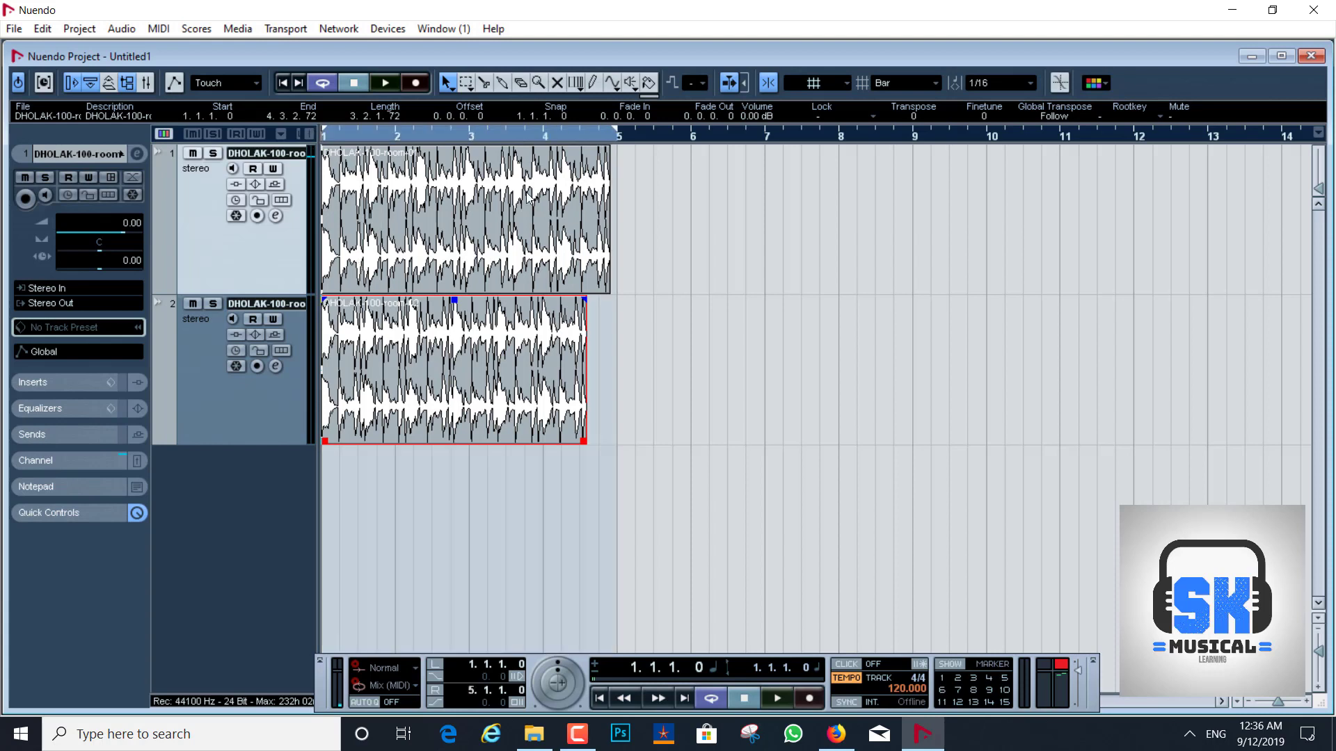
left_click(213, 153)
left_click(13, 29)
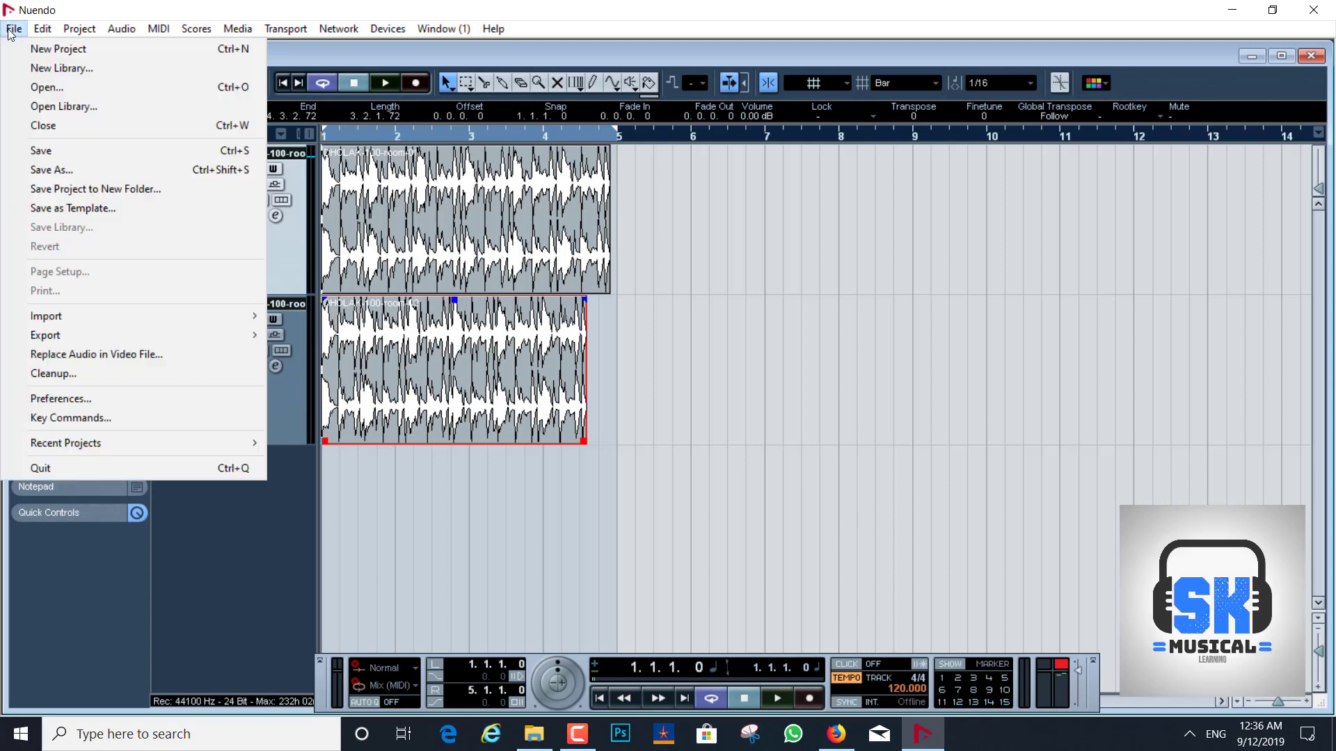
mouse_move(116, 335)
left_click(323, 374)
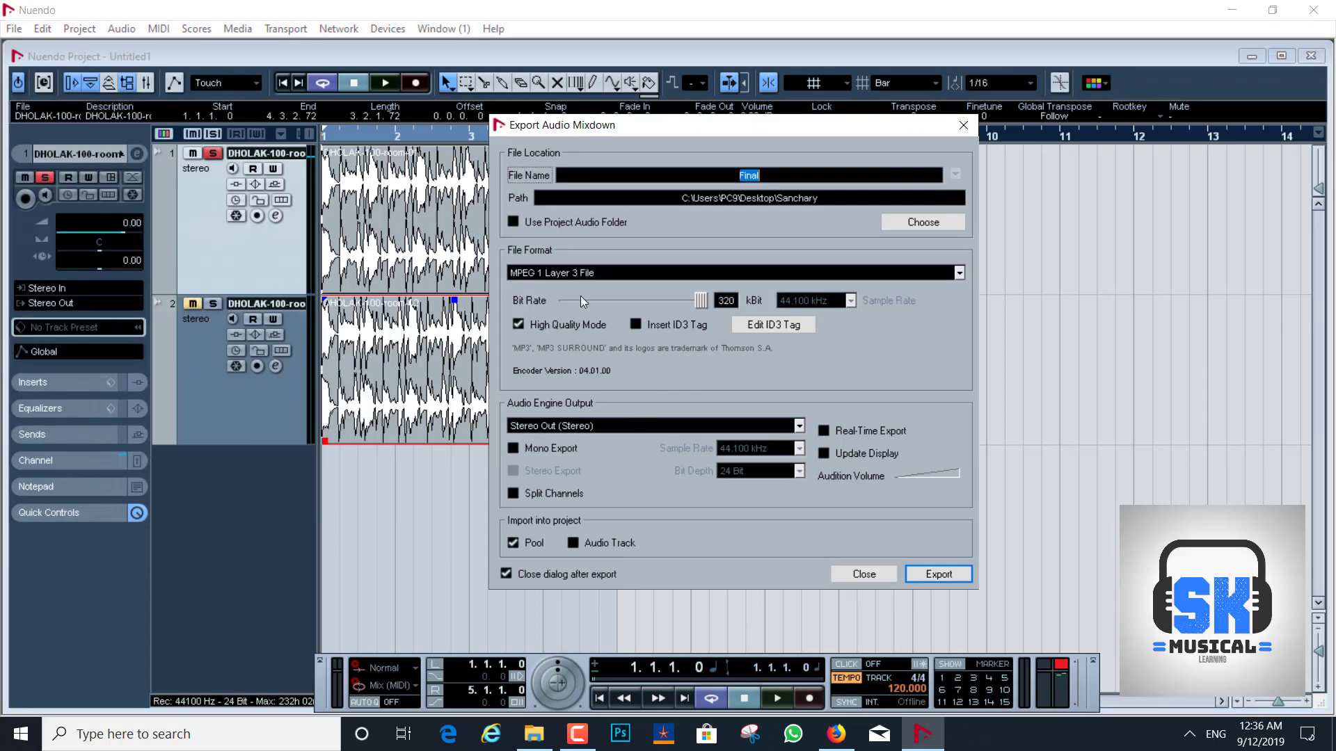
Choose Wave File as the mixdown format with a 44.100 kHz sample rate, and close the dialog without exporting.
left_click(574, 273)
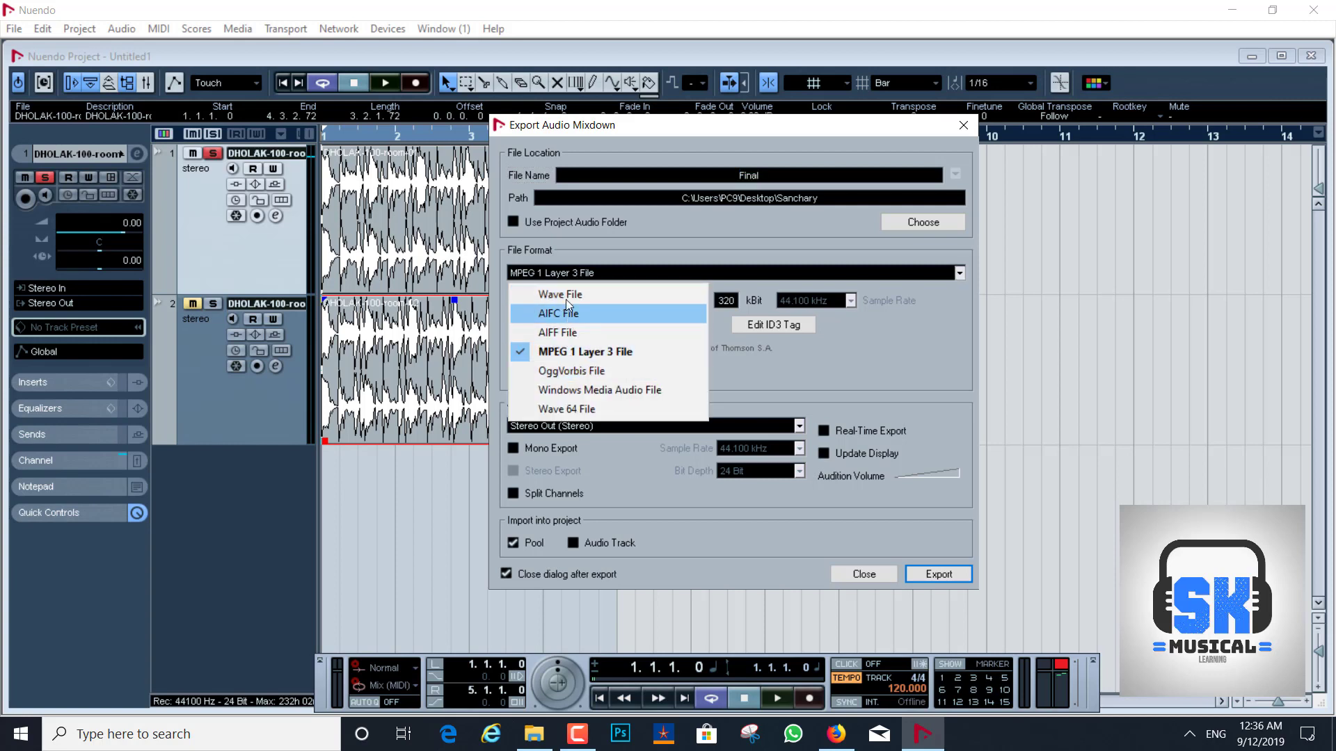
left_click(563, 295)
left_click(757, 382)
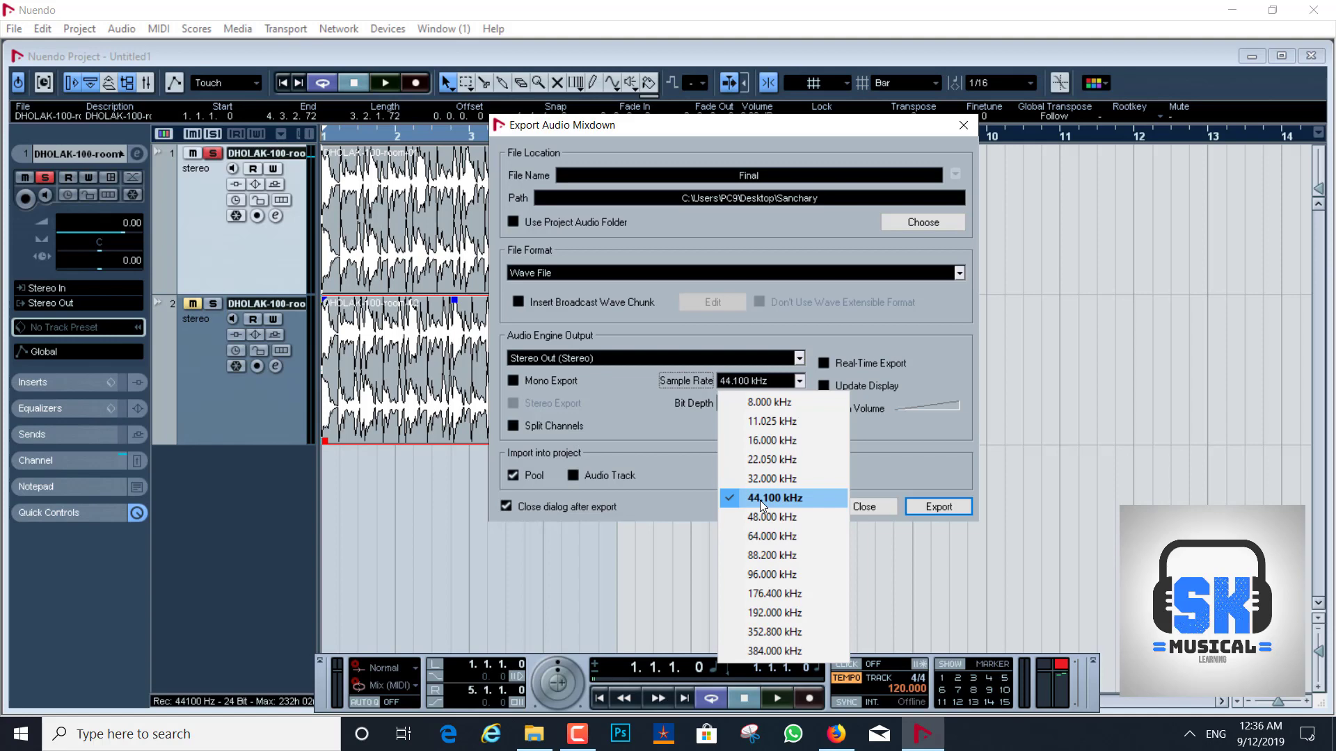
left_click(763, 505)
left_click(863, 506)
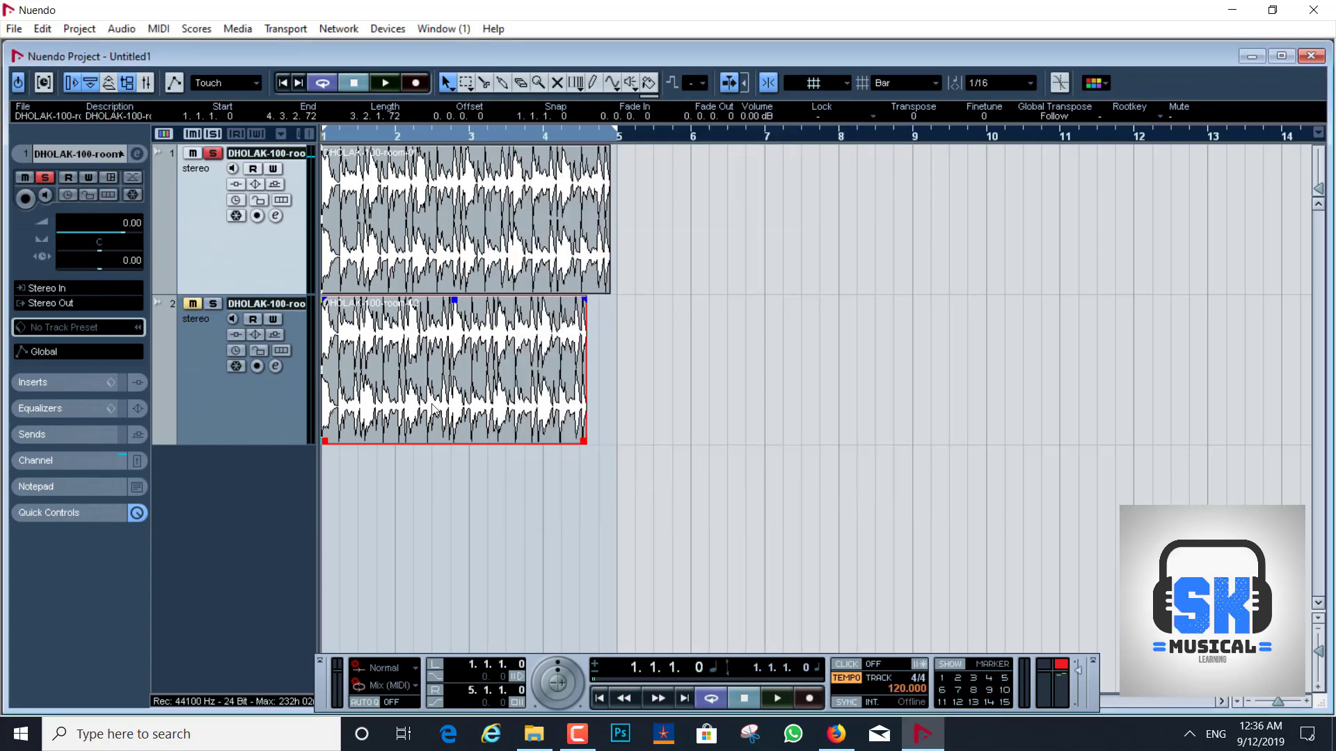
Remove the DHOLAK-100-room-02 track and unmute the remaining DHOLAK-100-room-01 track.
right_click(225, 414)
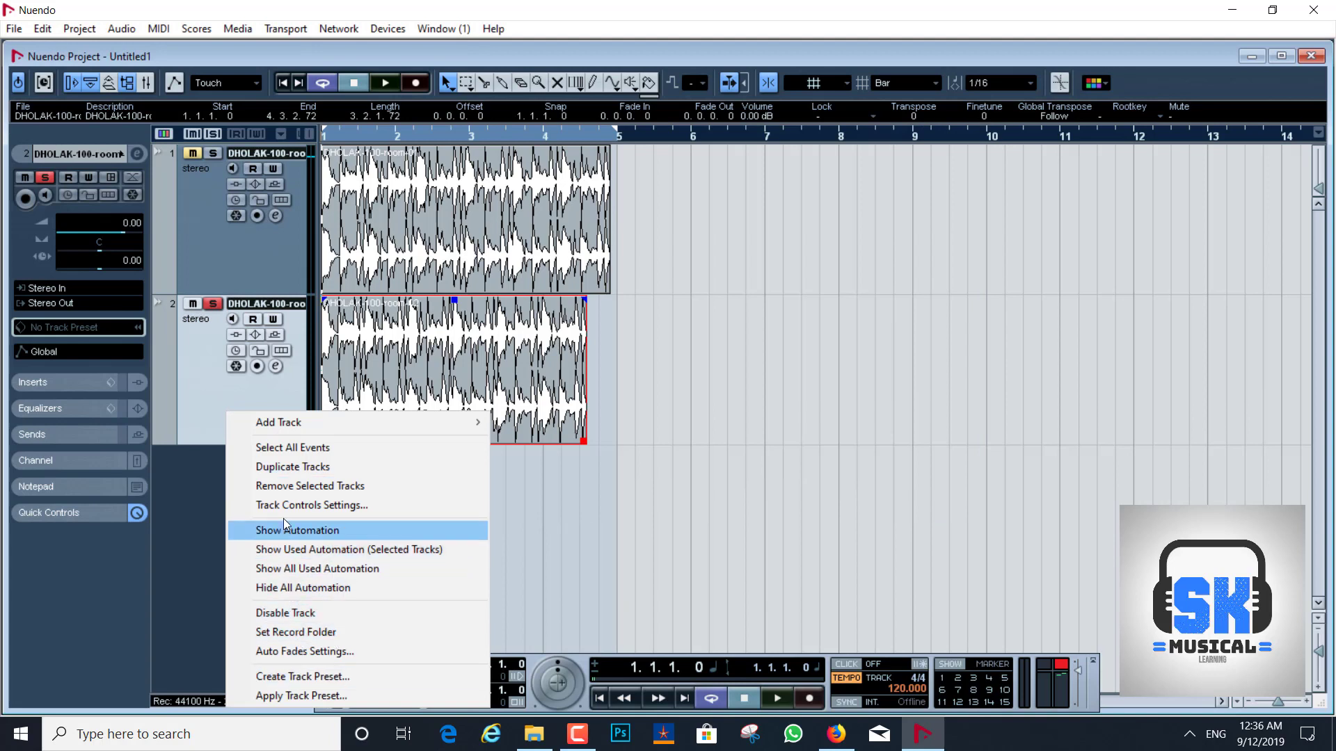
left_click(283, 486)
left_click(192, 153)
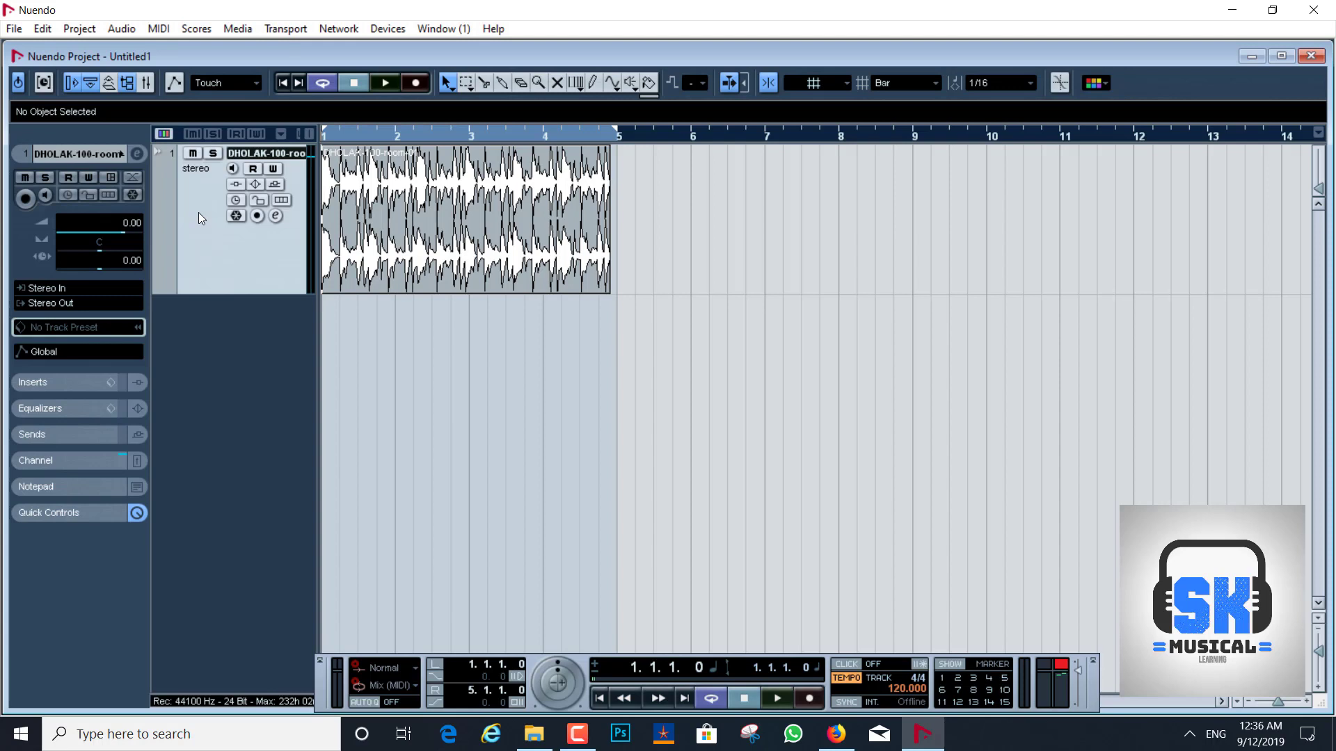
Empty the DHOLAK-100-room-01 track by deleting its event, return the right locator to bar 1, and reduce the track height.
left_click(472, 224)
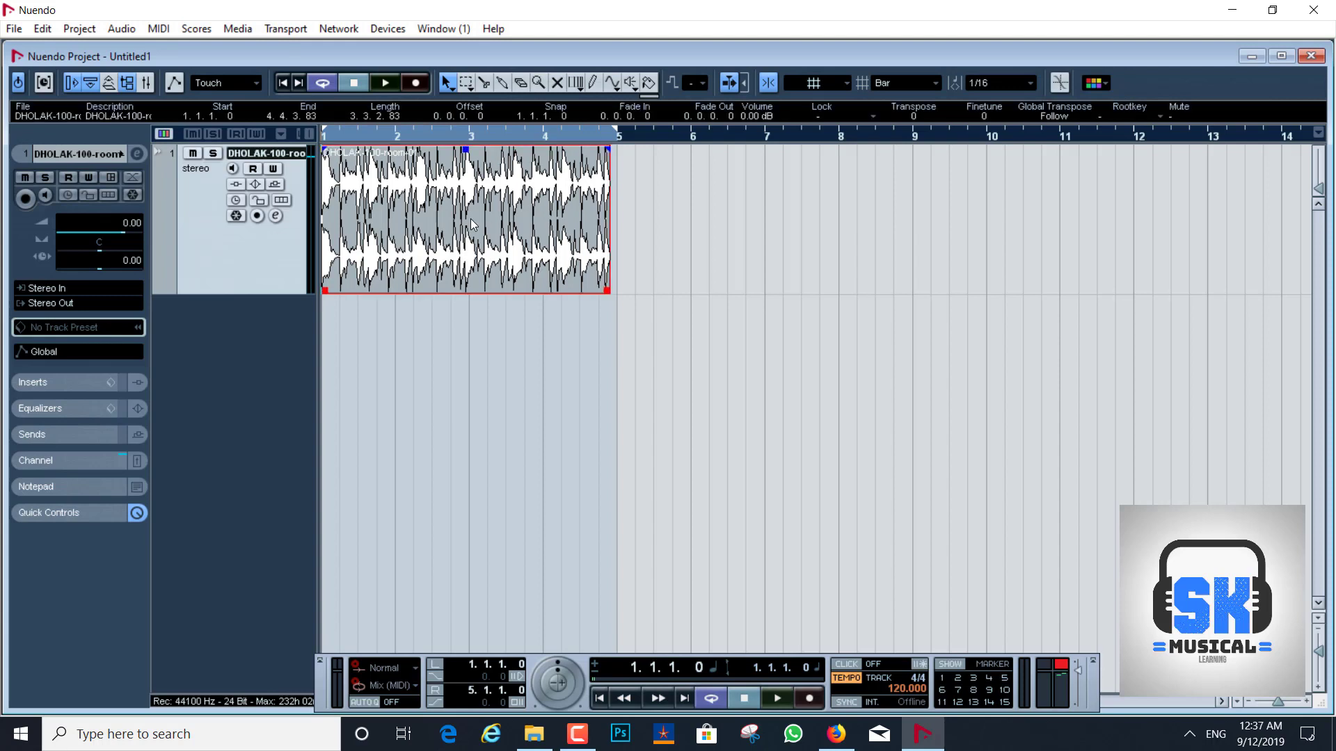
key("Delete")
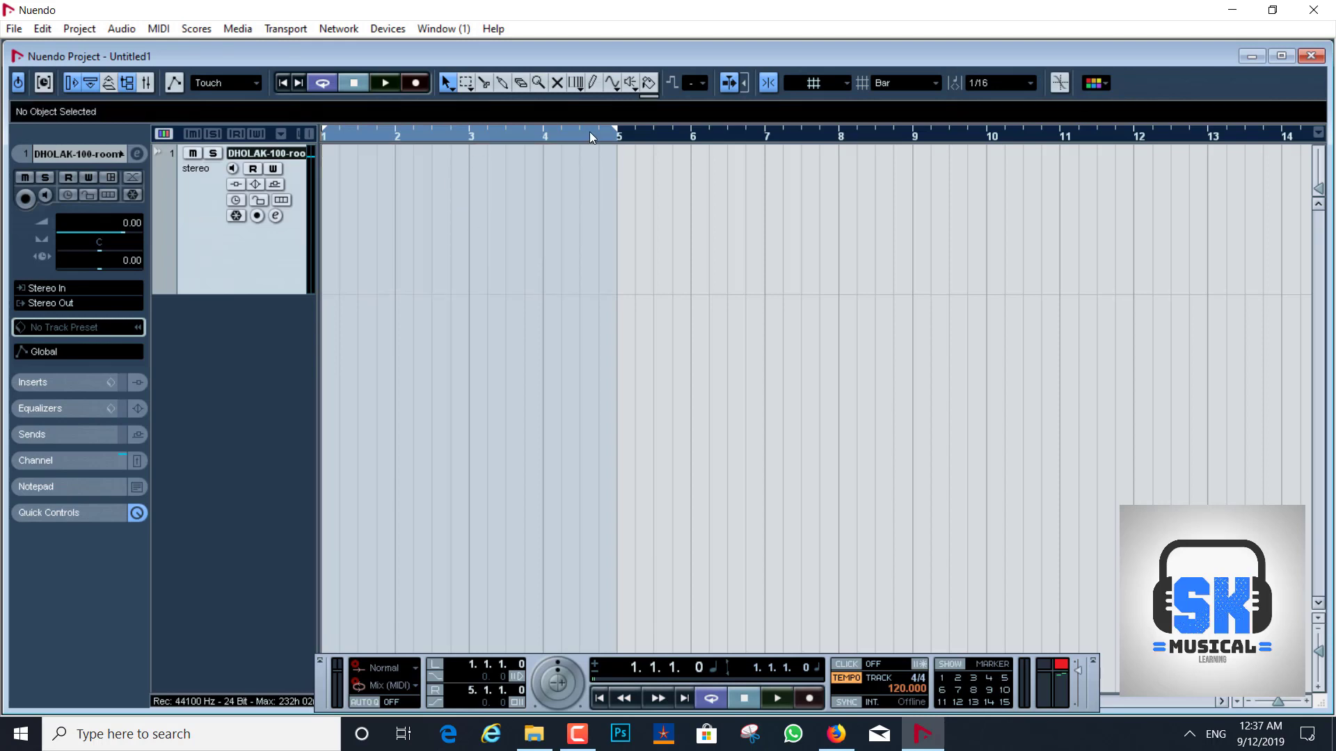
left_click_drag(620, 133, 325, 135)
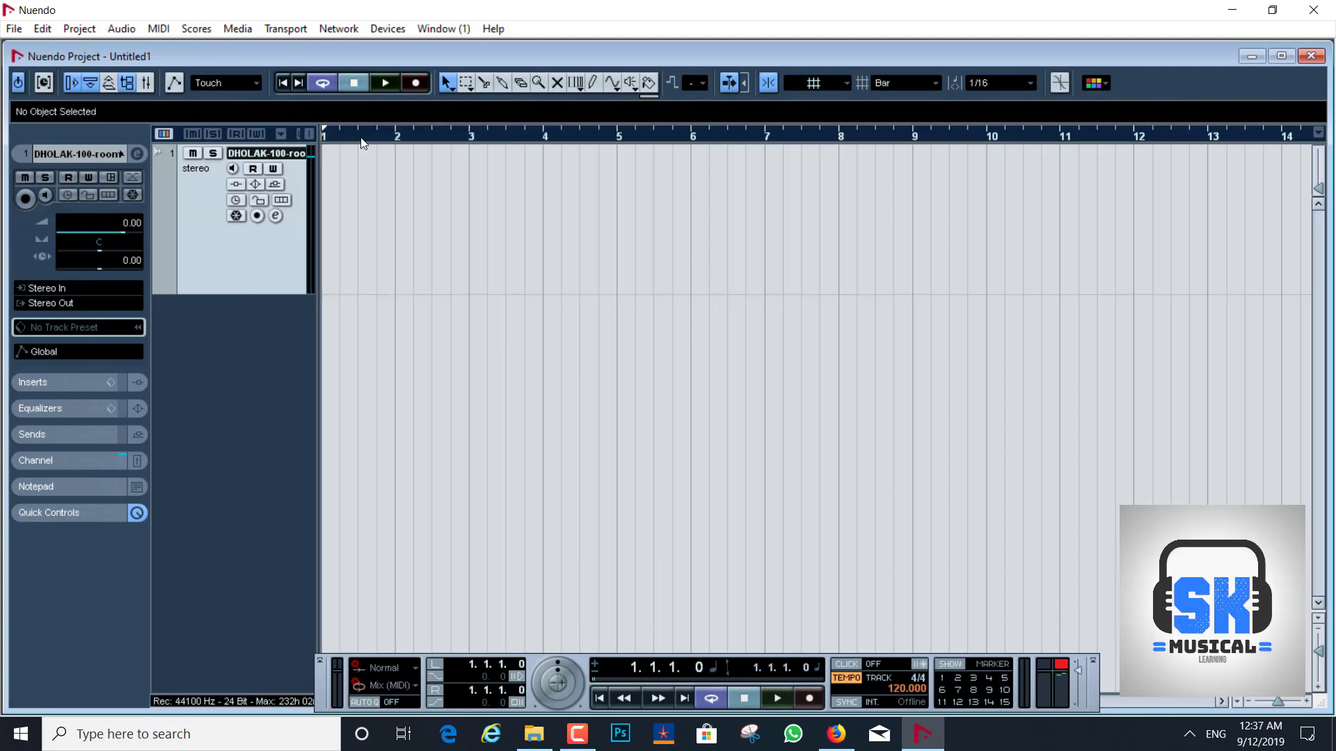
left_click_drag(266, 292, 260, 229)
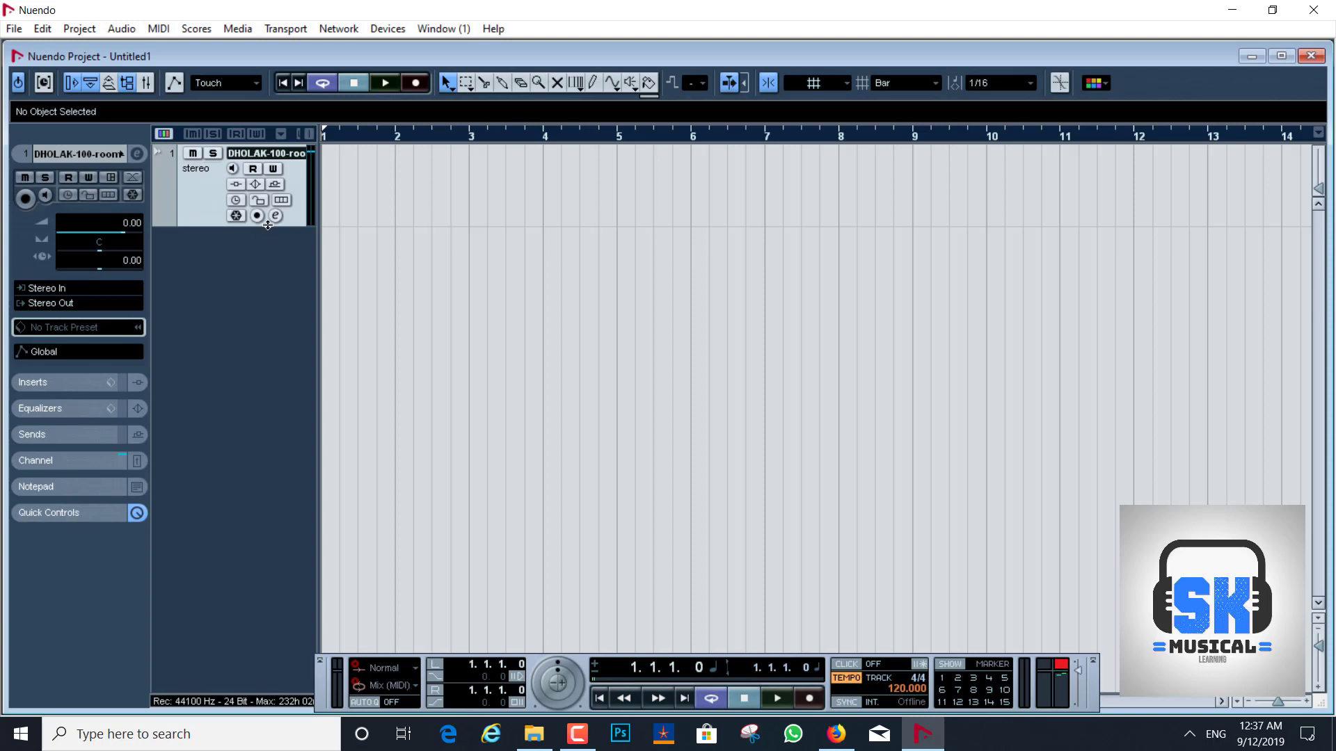
In the Tempo Track editor, switch the project to fixed tempo and set the time signature to 3/4.
key("ctrl+t")
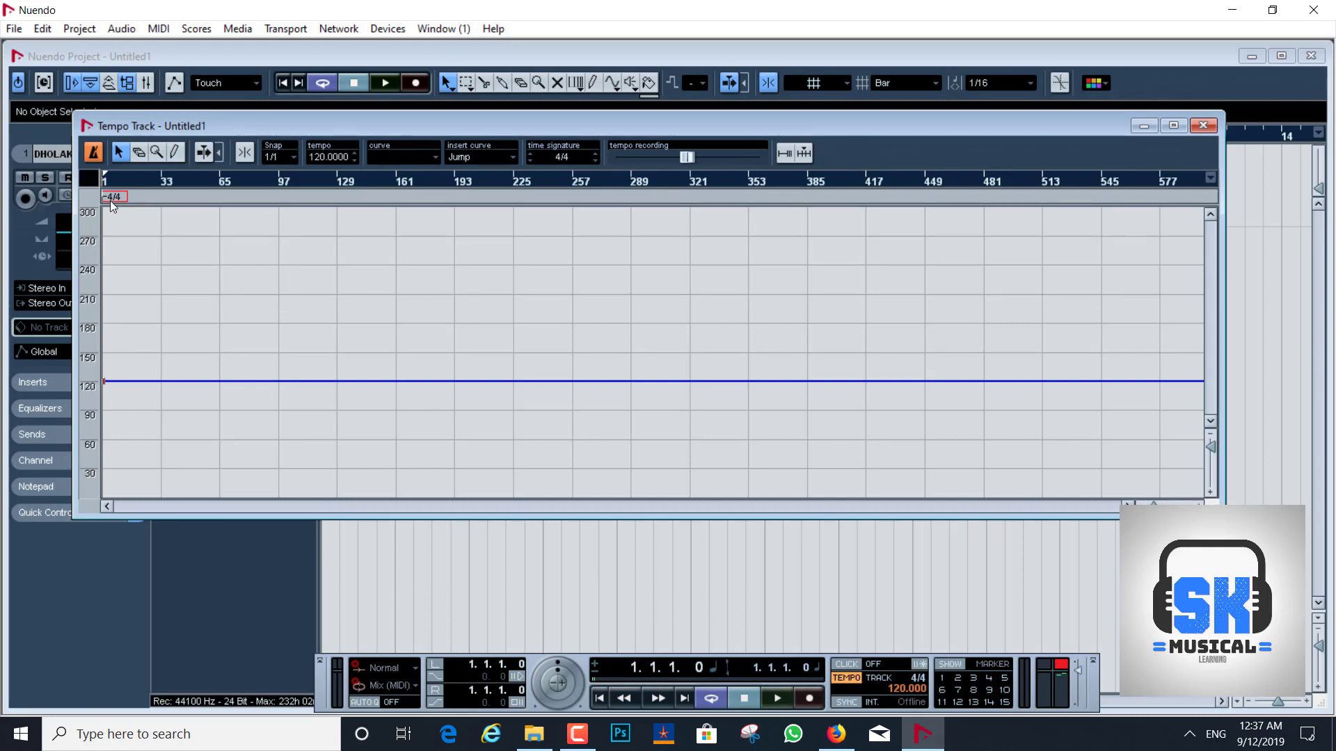
left_click(93, 152)
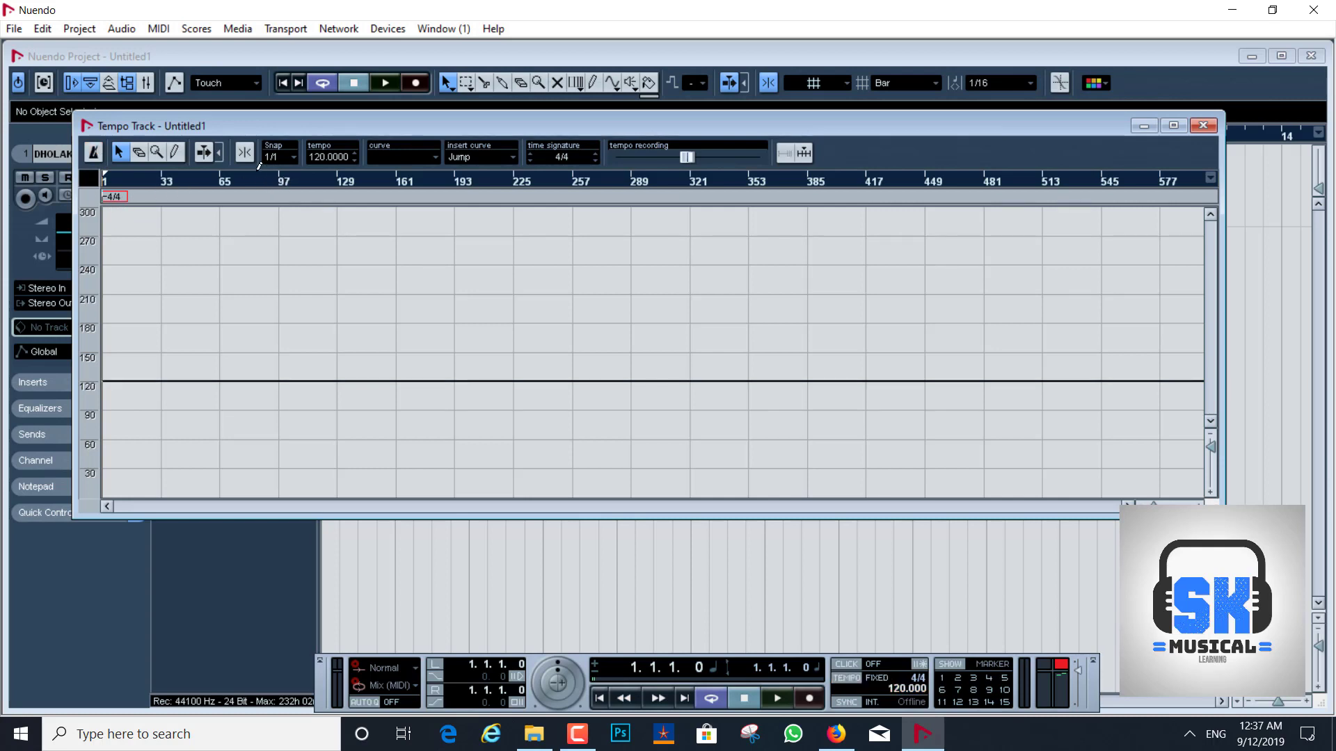
left_click(554, 156)
key("Return")
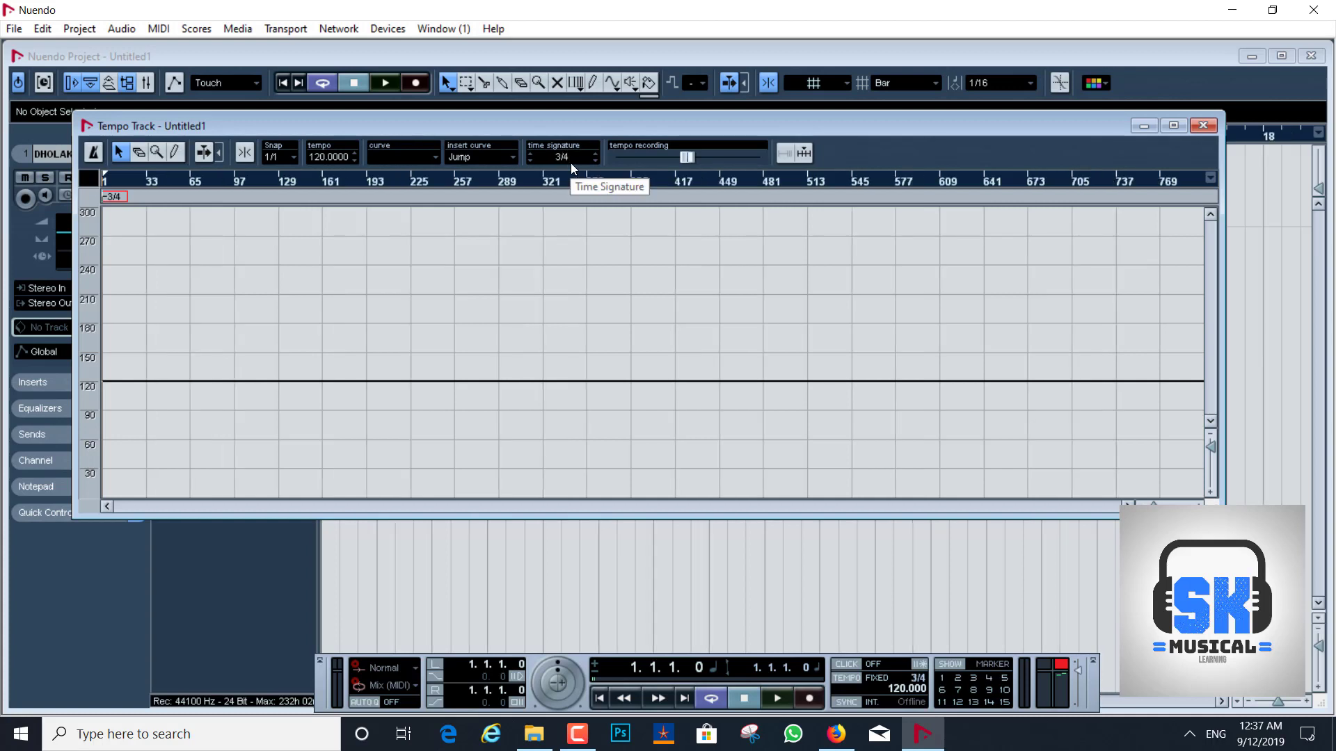
left_click(236, 194)
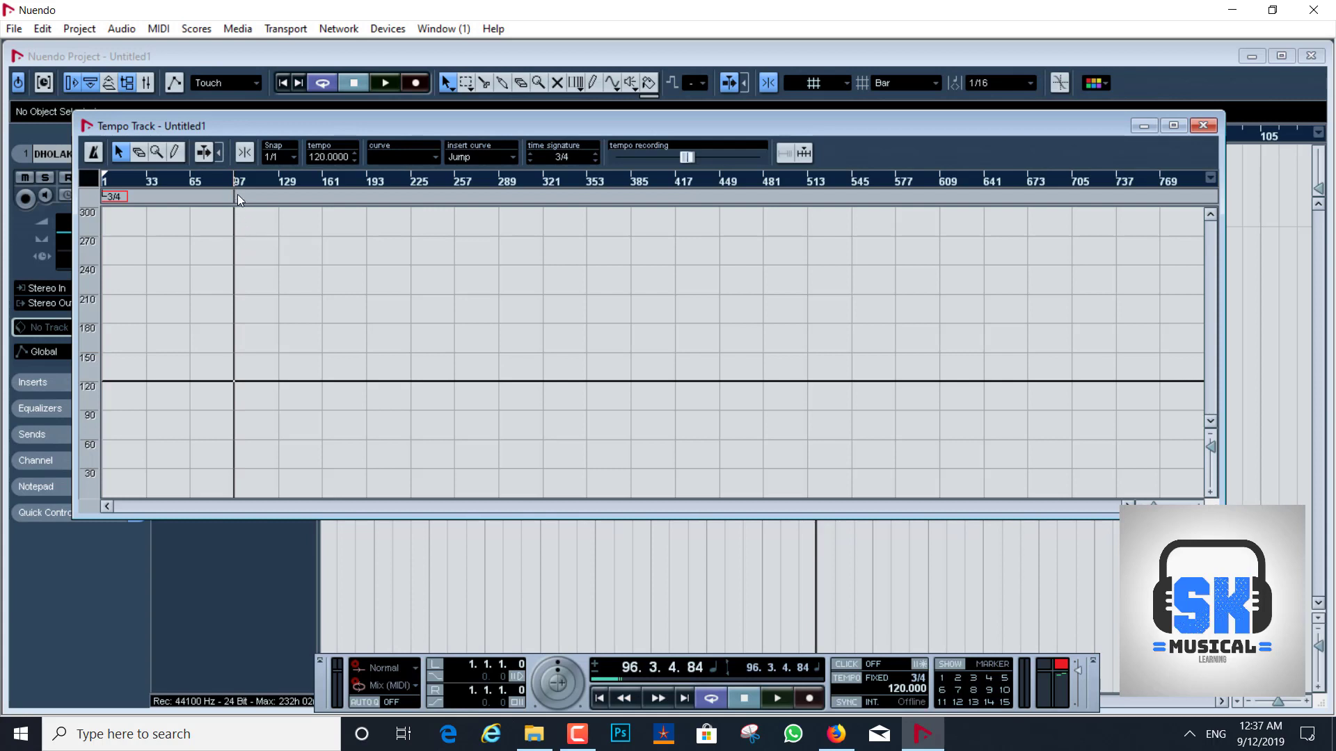
Add a time signature event at about bar 97 in the Tempo Track editor and set it to 7/8.
left_click(175, 155)
left_click(238, 196)
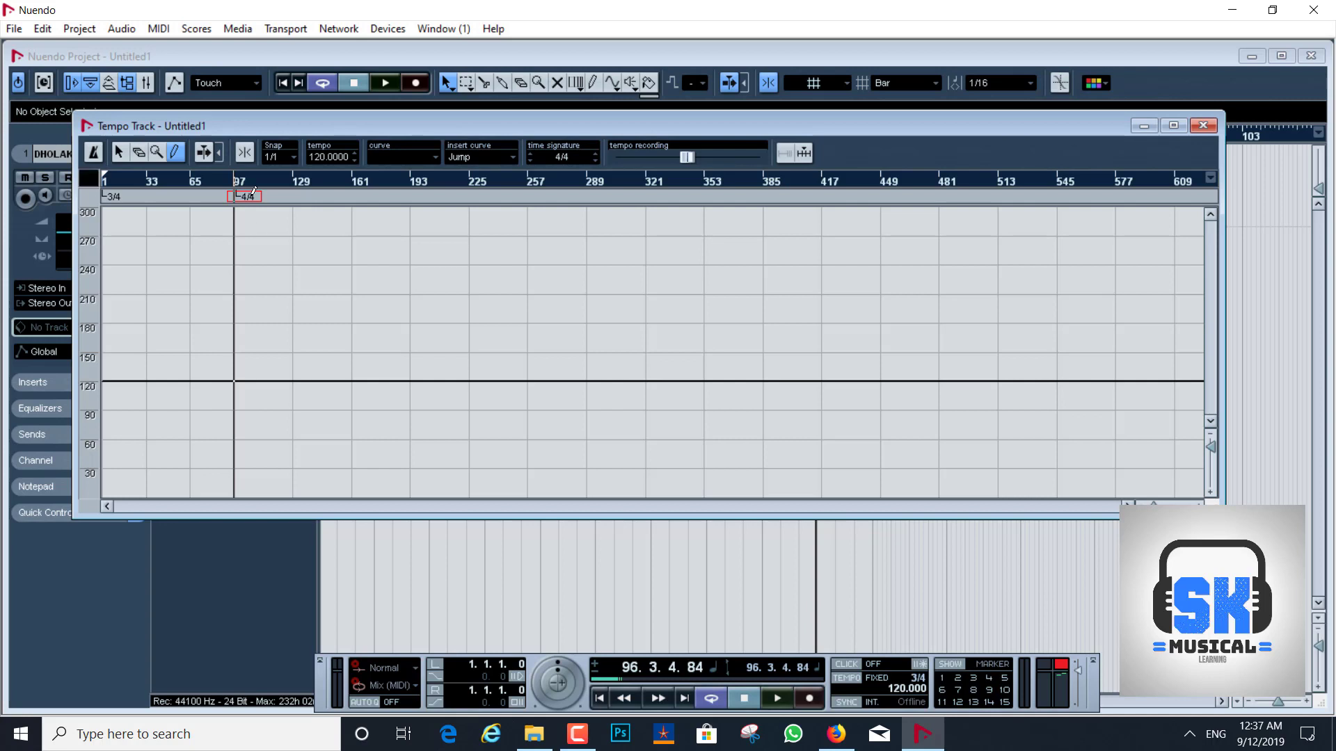
left_click(566, 158)
type("7/8")
key("Return")
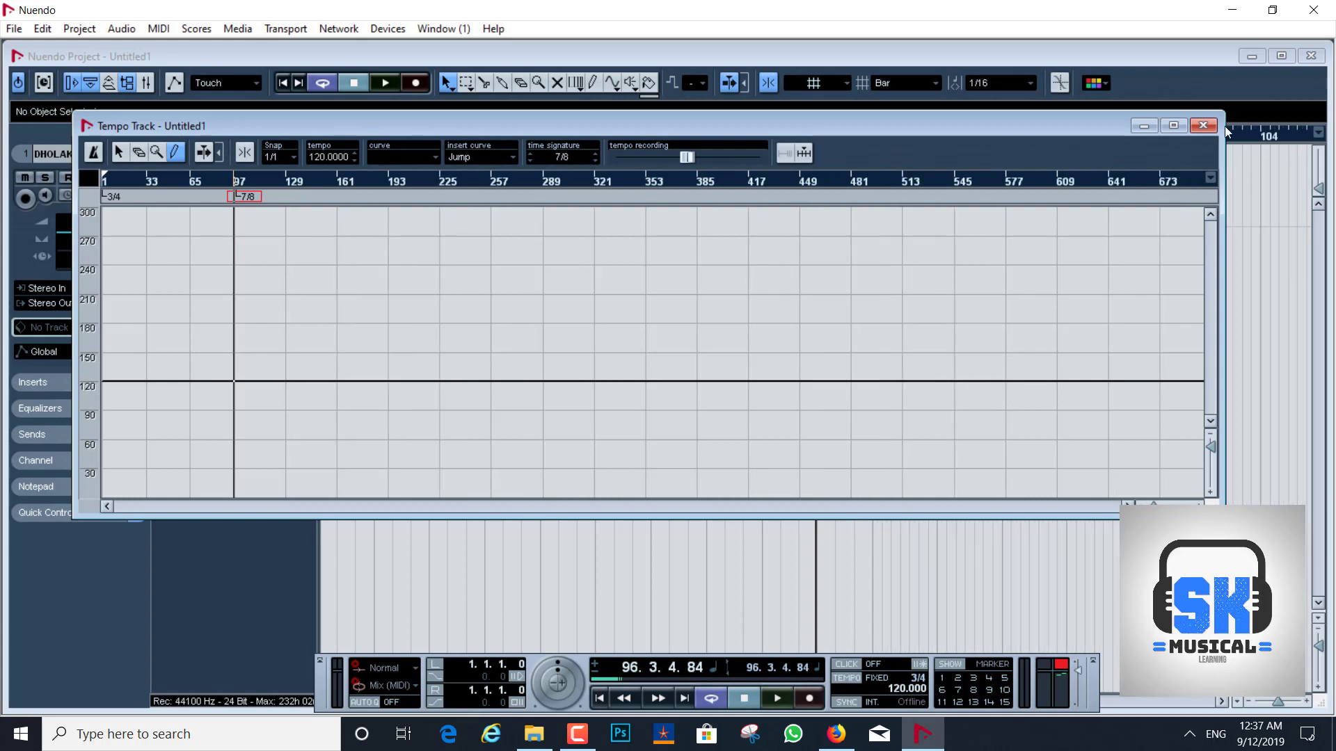
Close the Tempo Track editor and move the playback cursor to bars 96 and 98 to inspect the bar spacing around the signature change.
left_click(1203, 125)
left_click(763, 137)
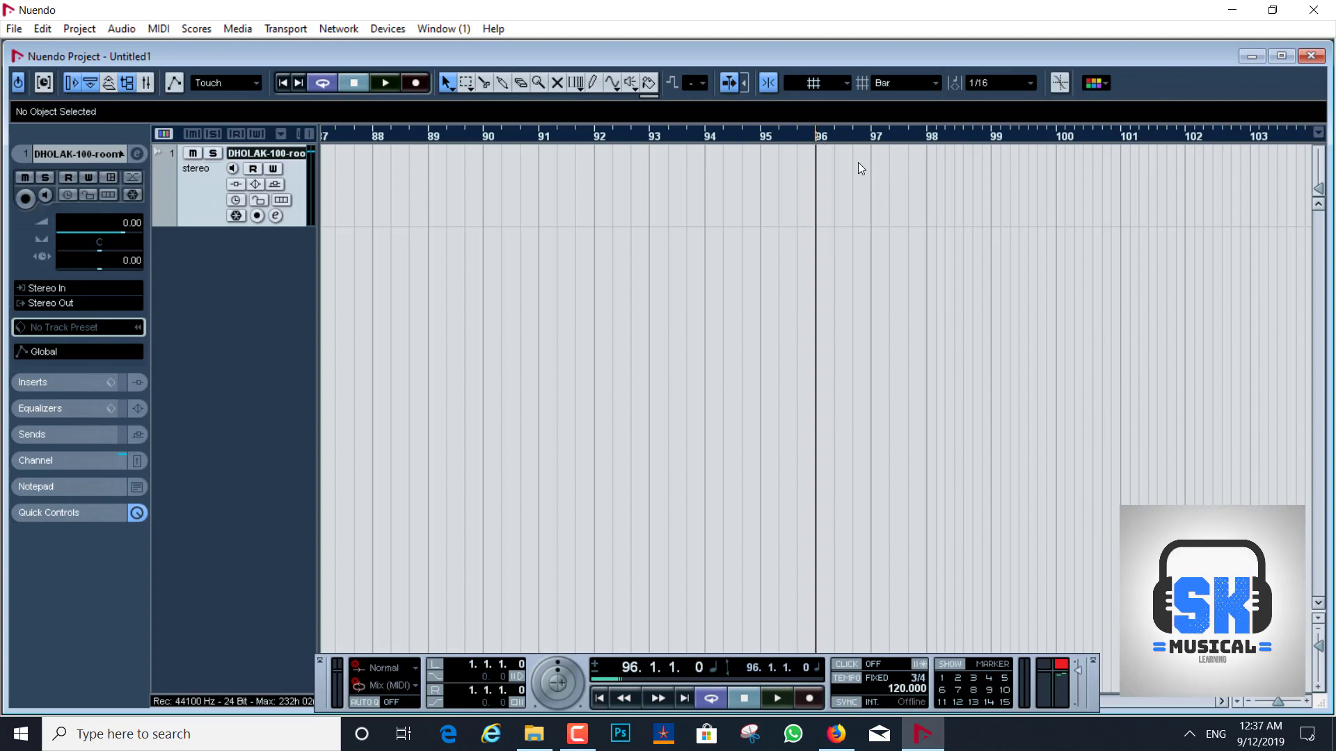
left_click(924, 140)
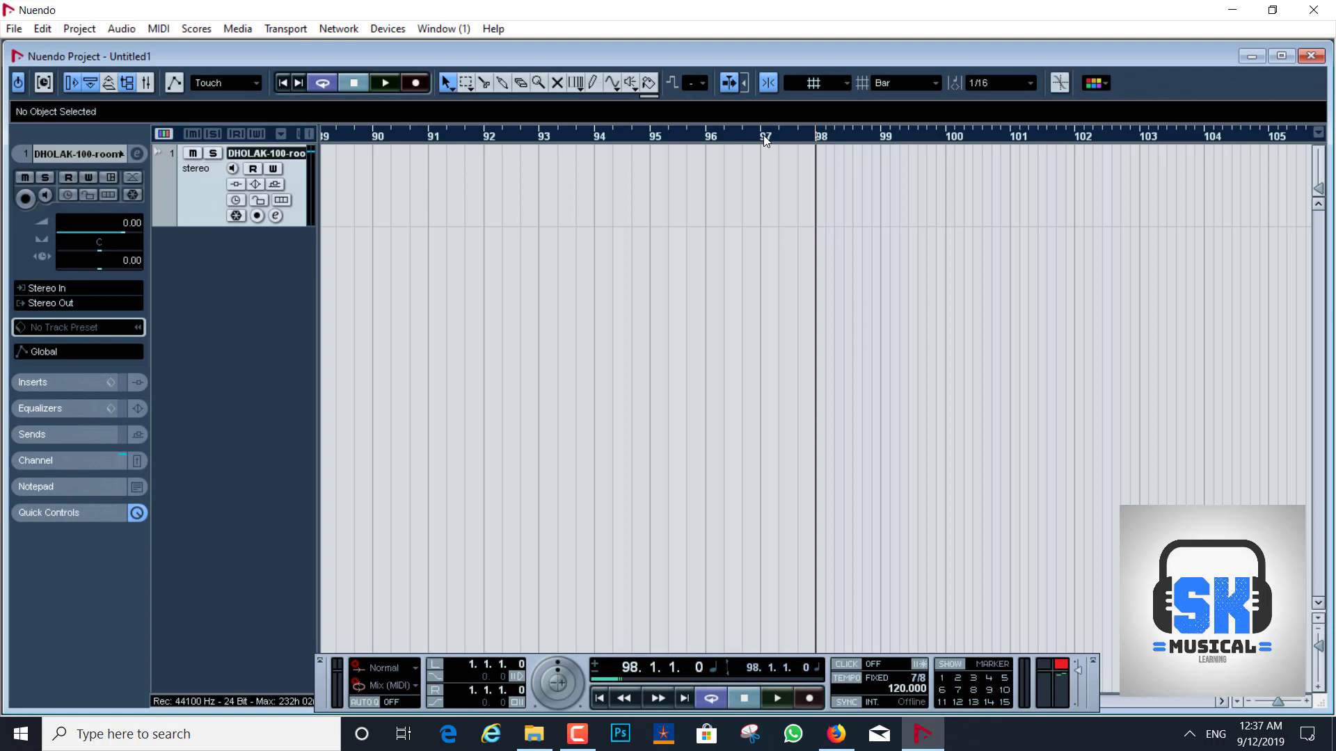
Reopen the Tempo Track editor, add a 4/4 time signature event at about bar 129, and delete it again.
key("ctrl+t")
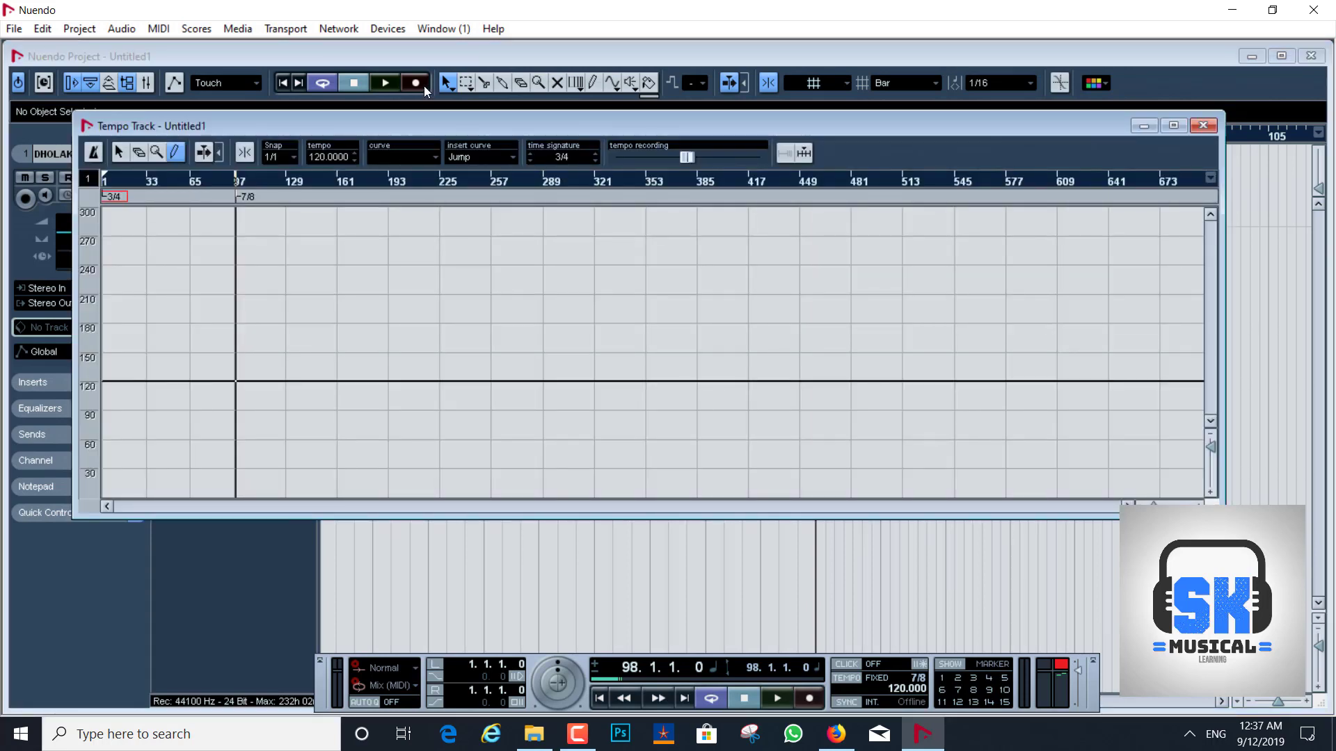
left_click(286, 196)
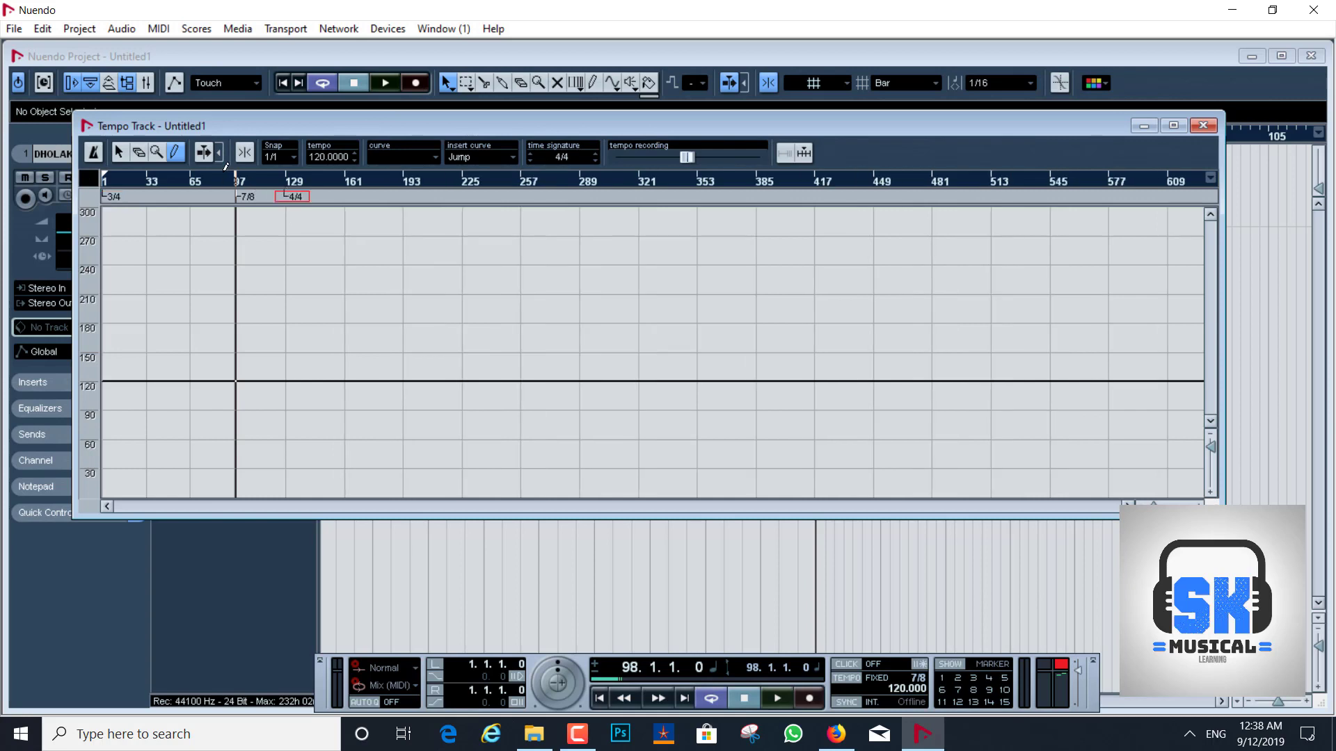
key("Delete")
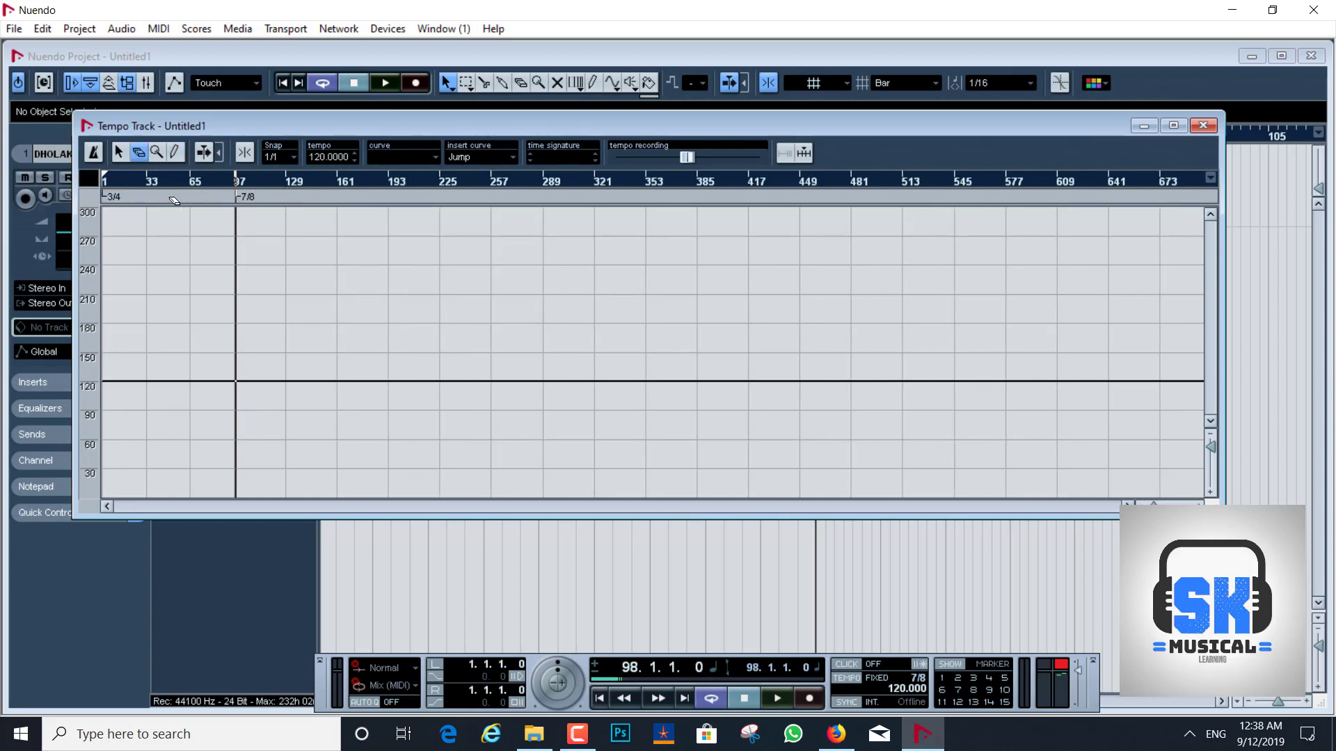
Return the playback cursor to bar 1 and erase the 7/8 time signature event.
left_click(118, 153)
left_click(86, 183)
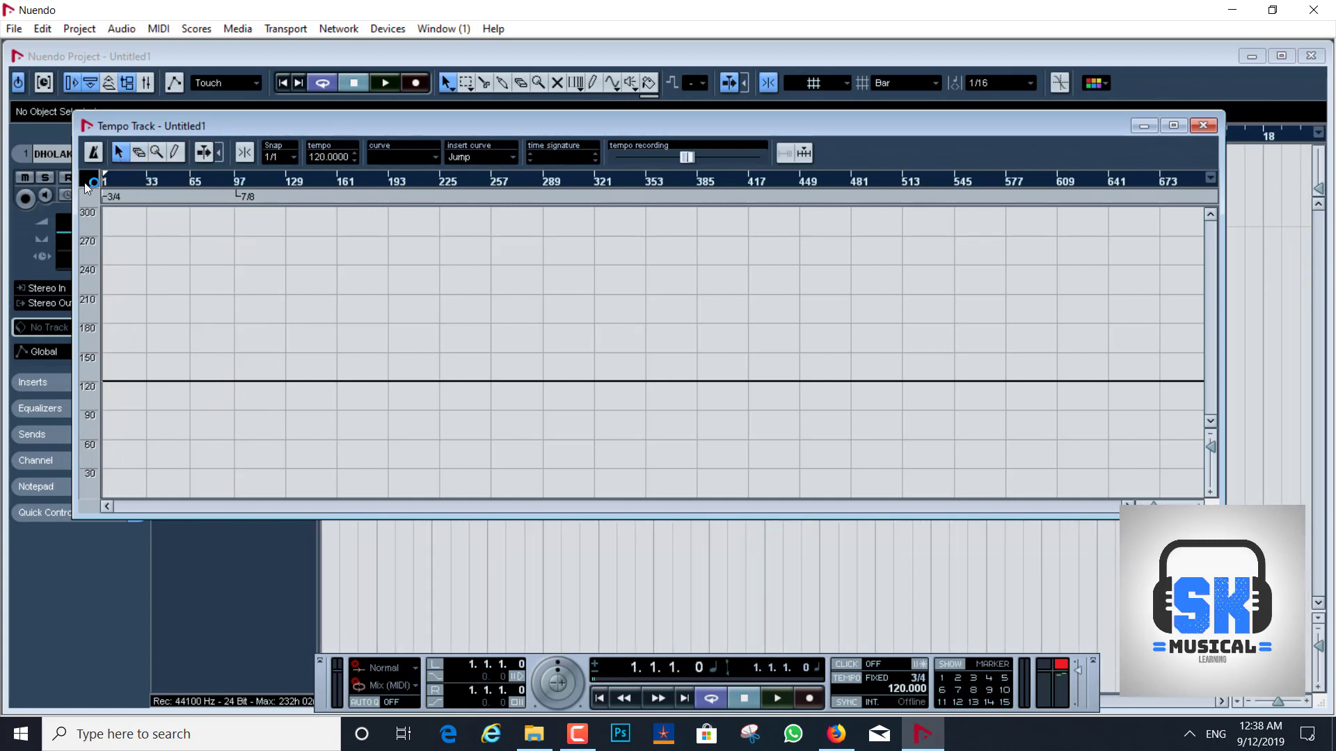
left_click(242, 200)
left_click(143, 151)
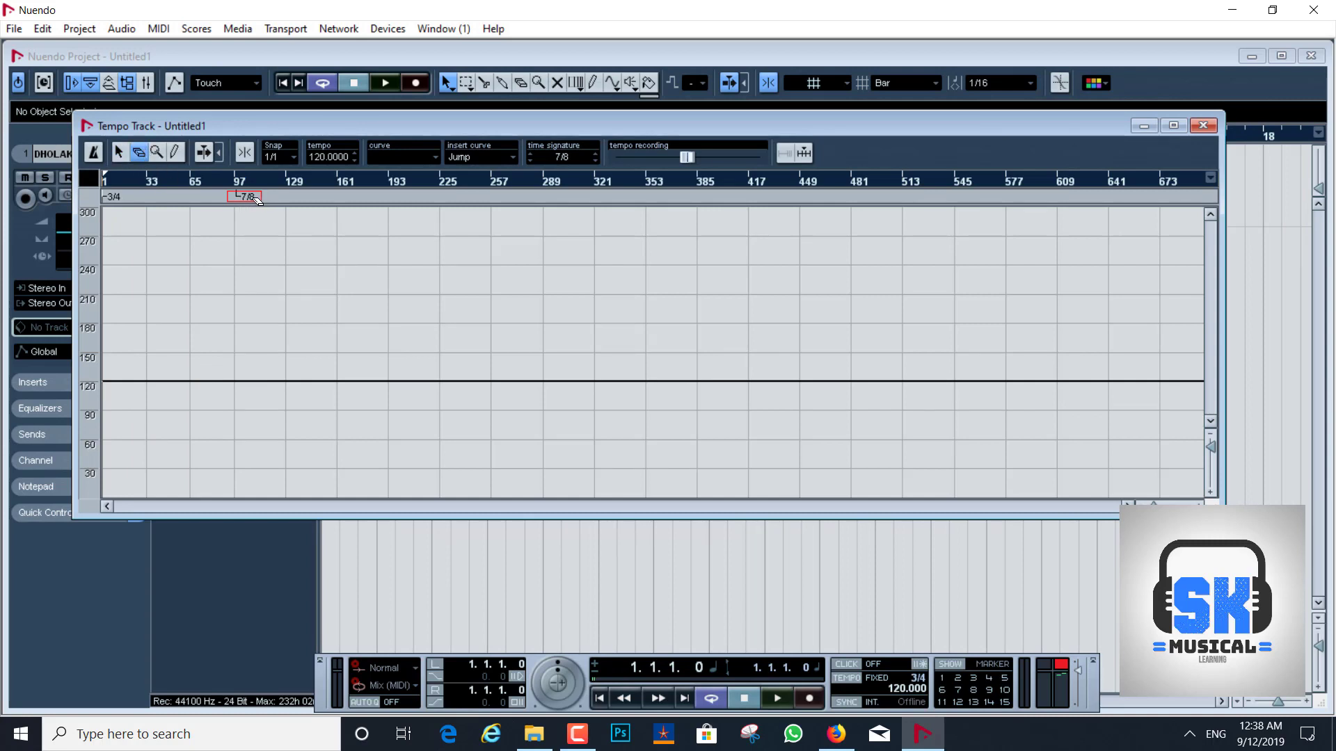
left_click(256, 198)
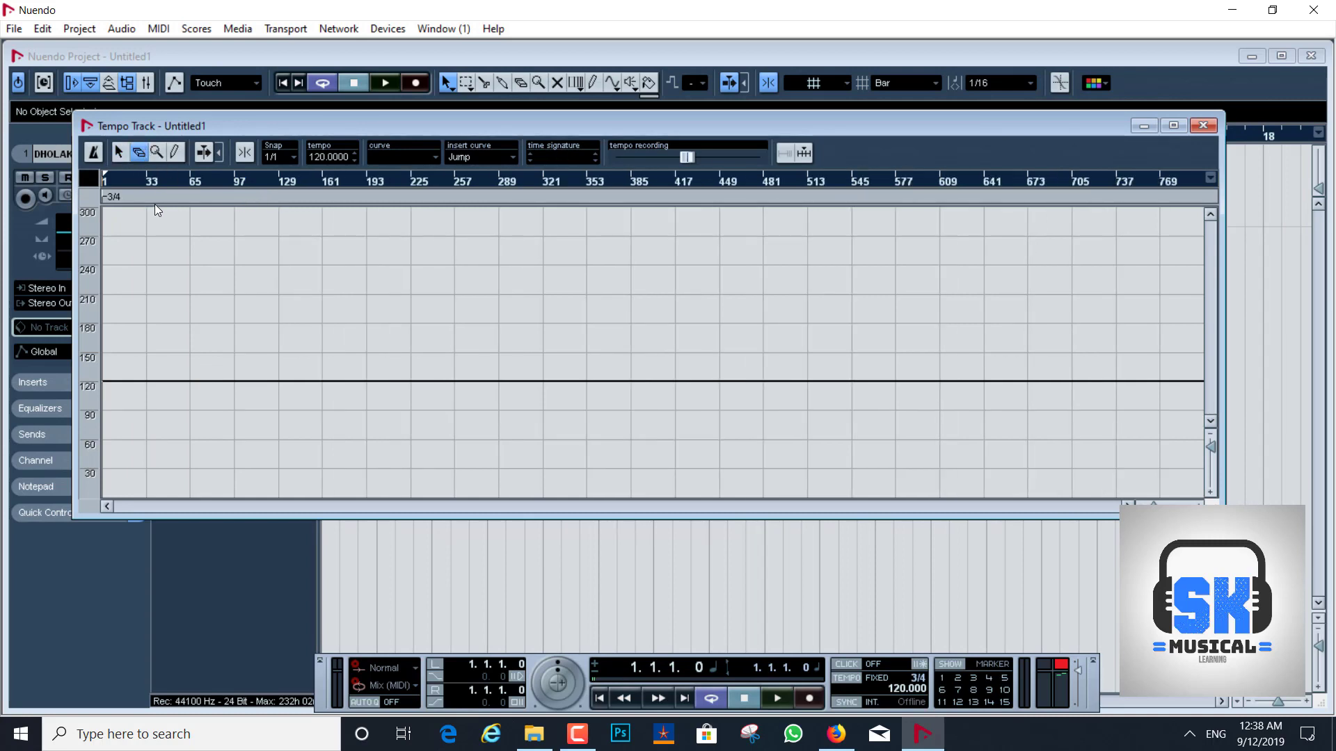
Set the time signature event at bar 1 to 4/4 and close the Tempo Track editor.
left_click(119, 152)
left_click(119, 197)
key("Return")
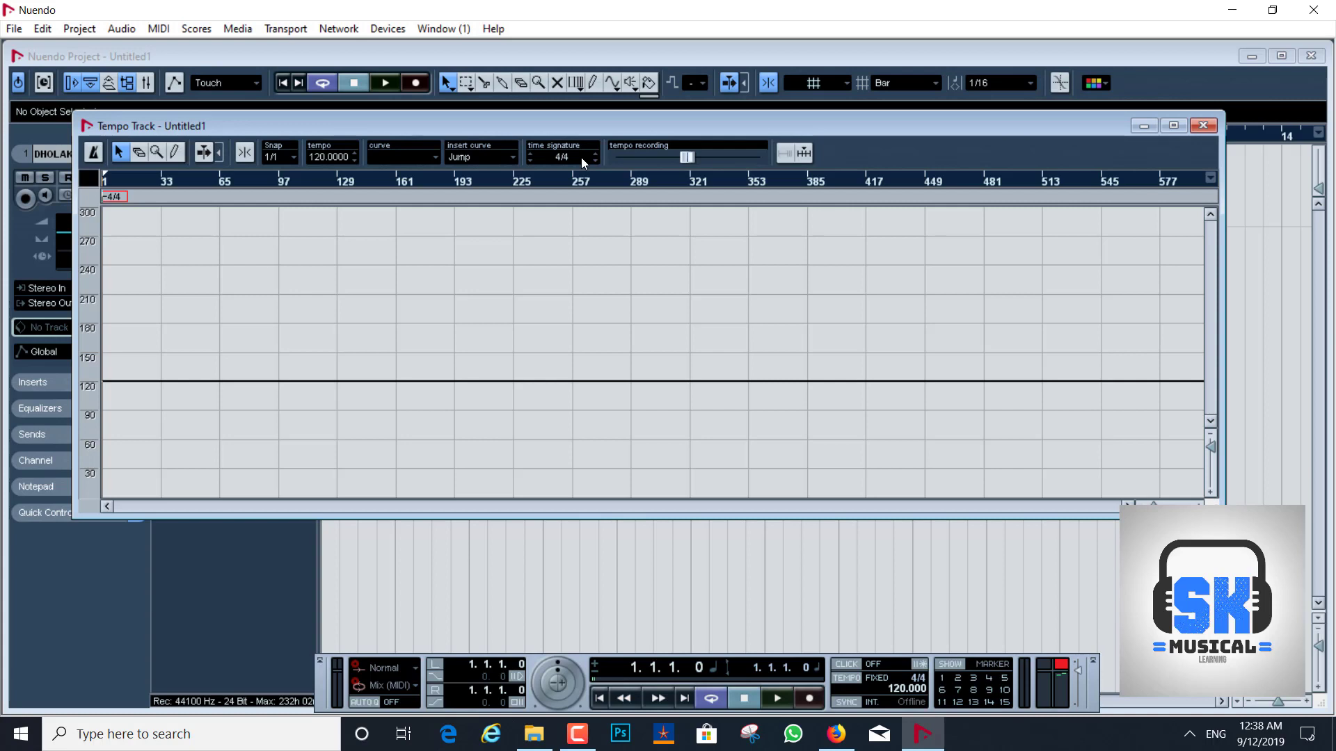
left_click(1203, 126)
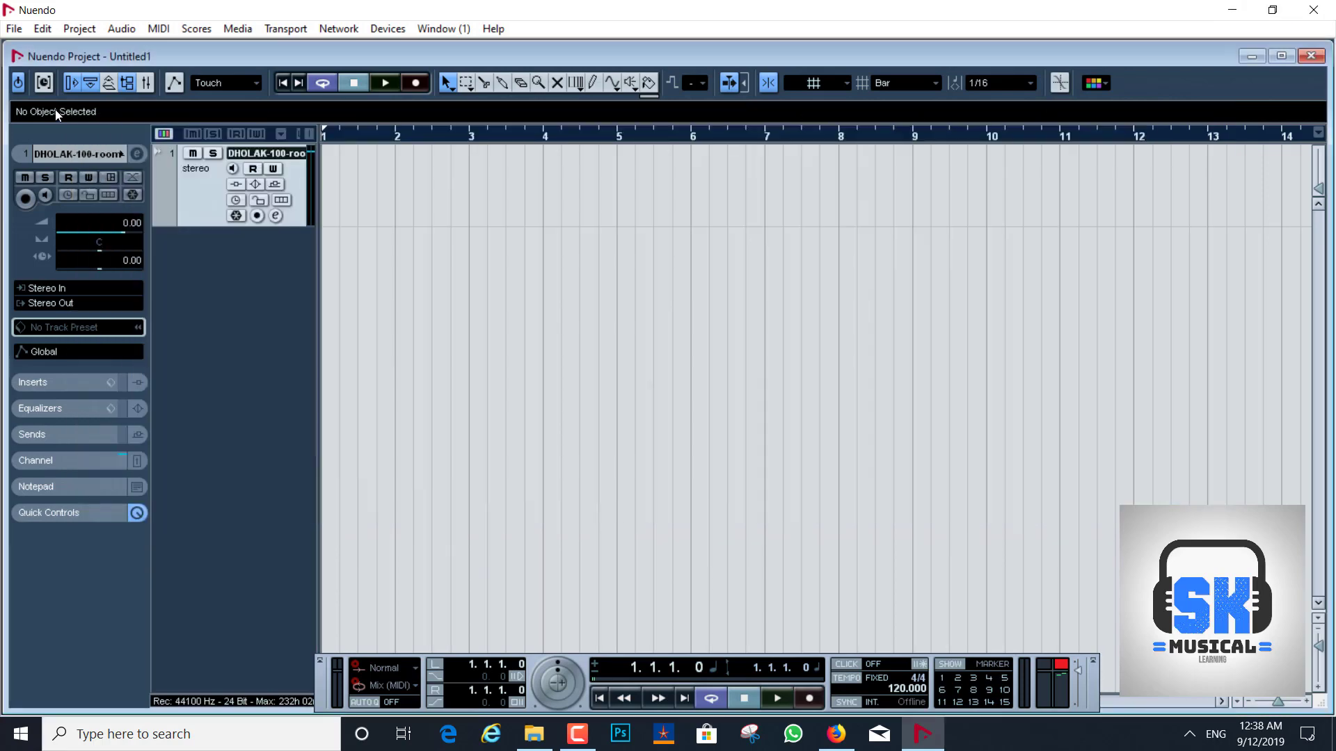
Open the Tempo Track export dialog to view its file type option, and close it without saving.
left_click(14, 28)
mouse_move(111, 335)
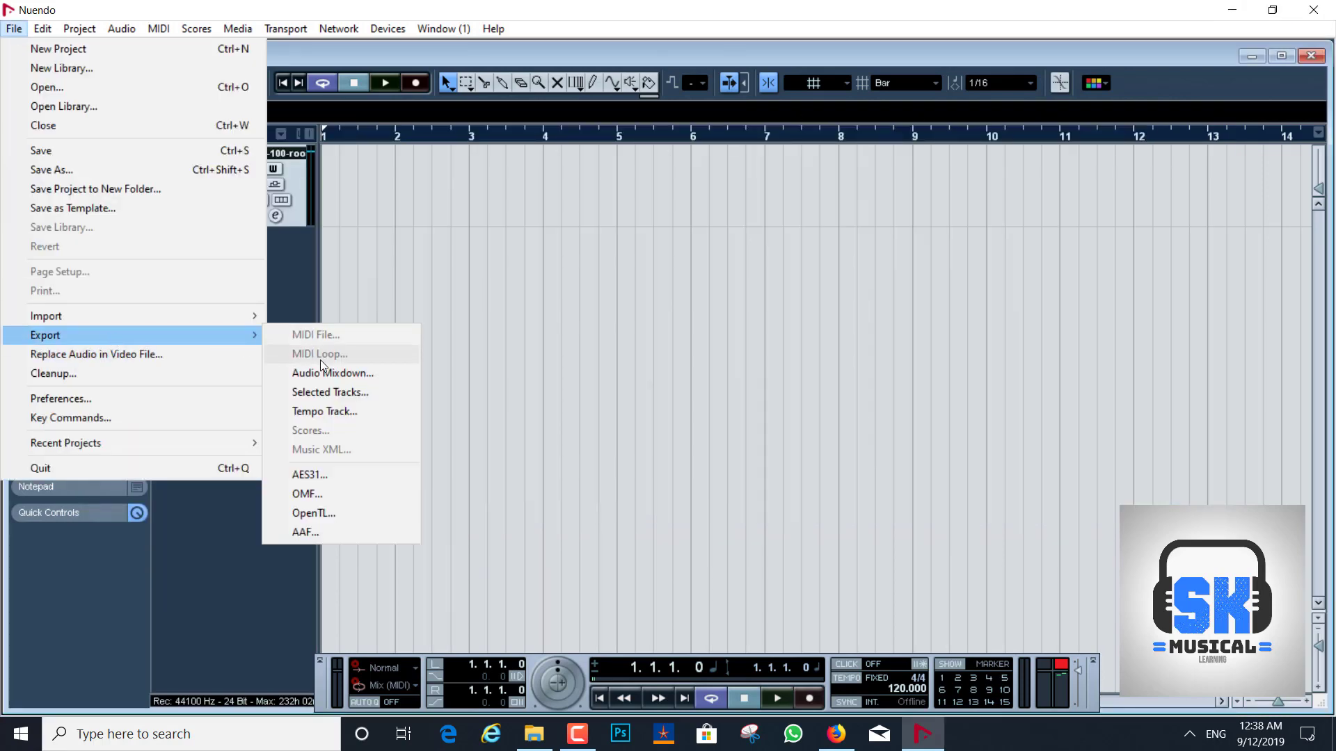
left_click(331, 413)
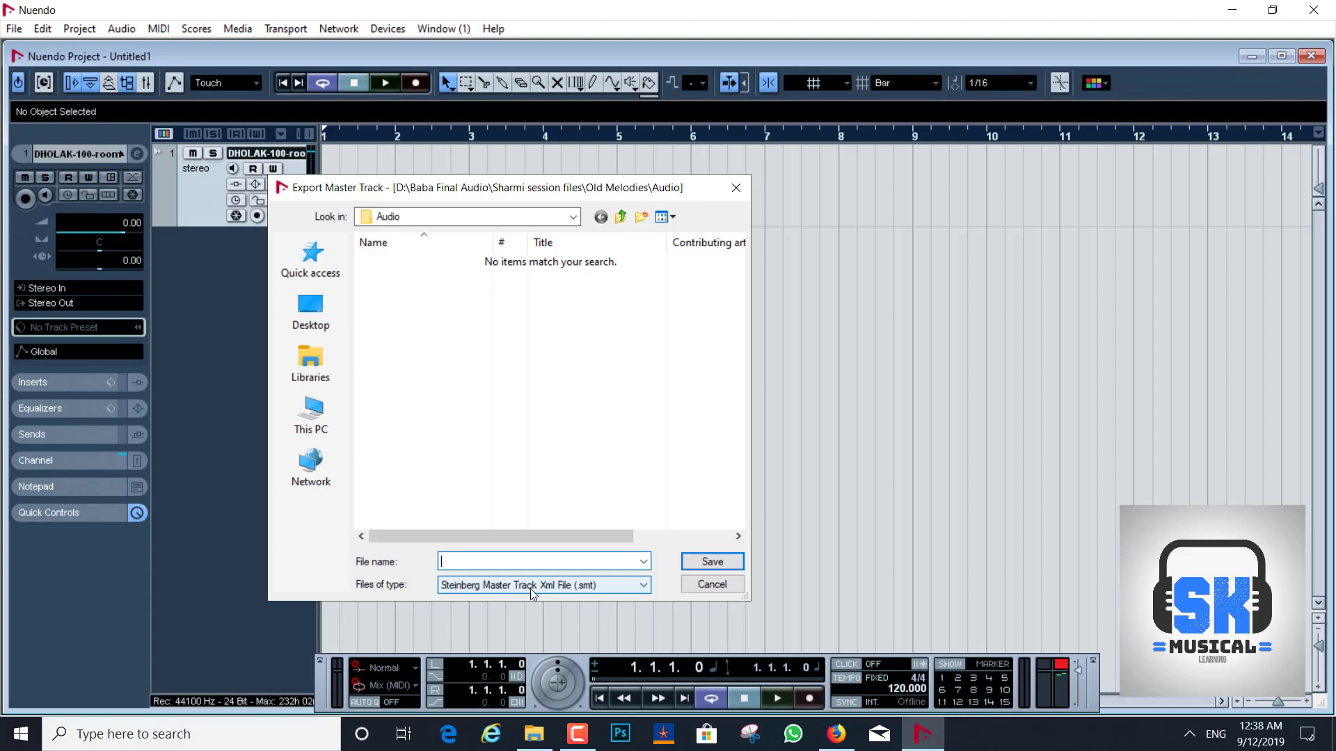
left_click(712, 585)
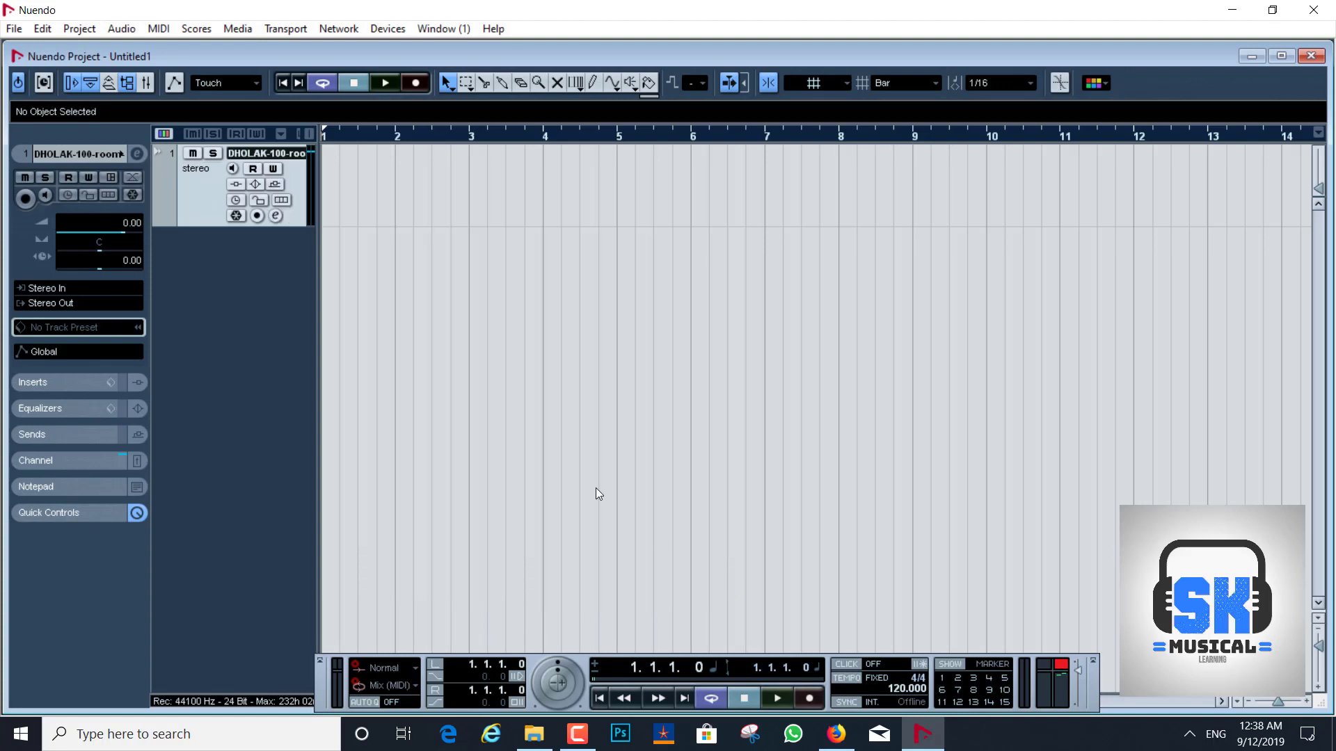